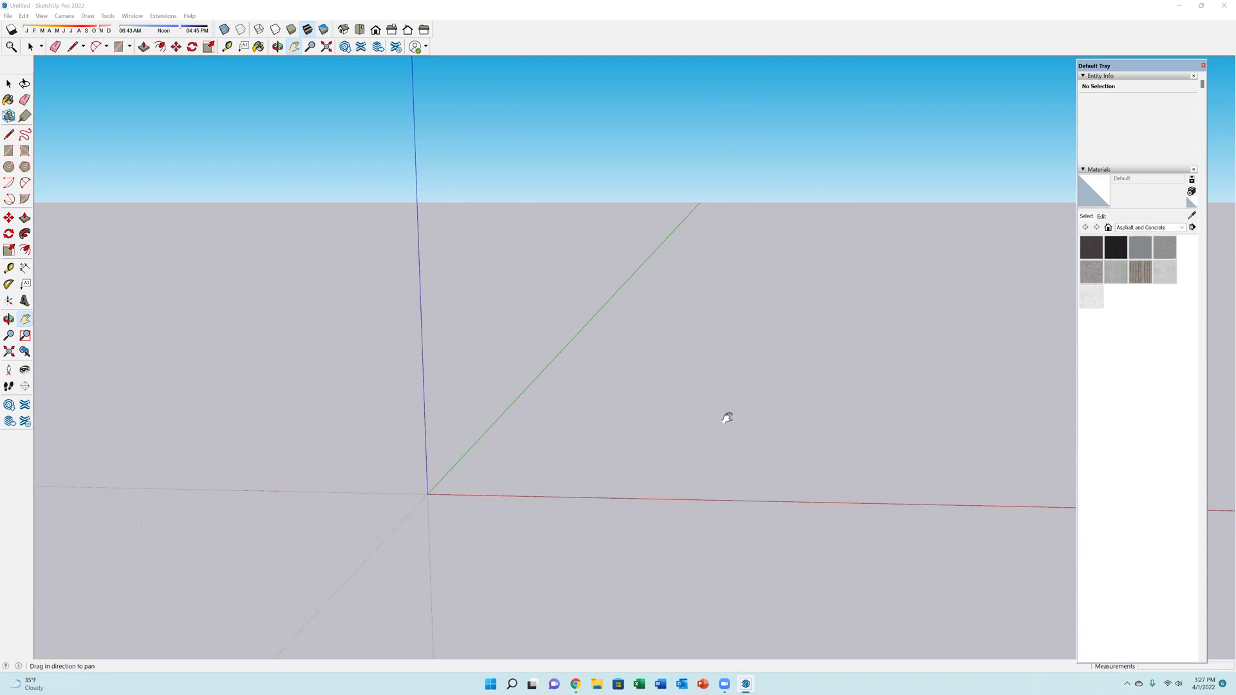
# Draw a 3-foot edge from the origin, undoing a stray line along the red axis.
pyautogui.moveTo(621, 423); pyautogui.dragTo(422, 461, button='middle')
pyautogui.press('l')
pyautogui.click(312, 489)
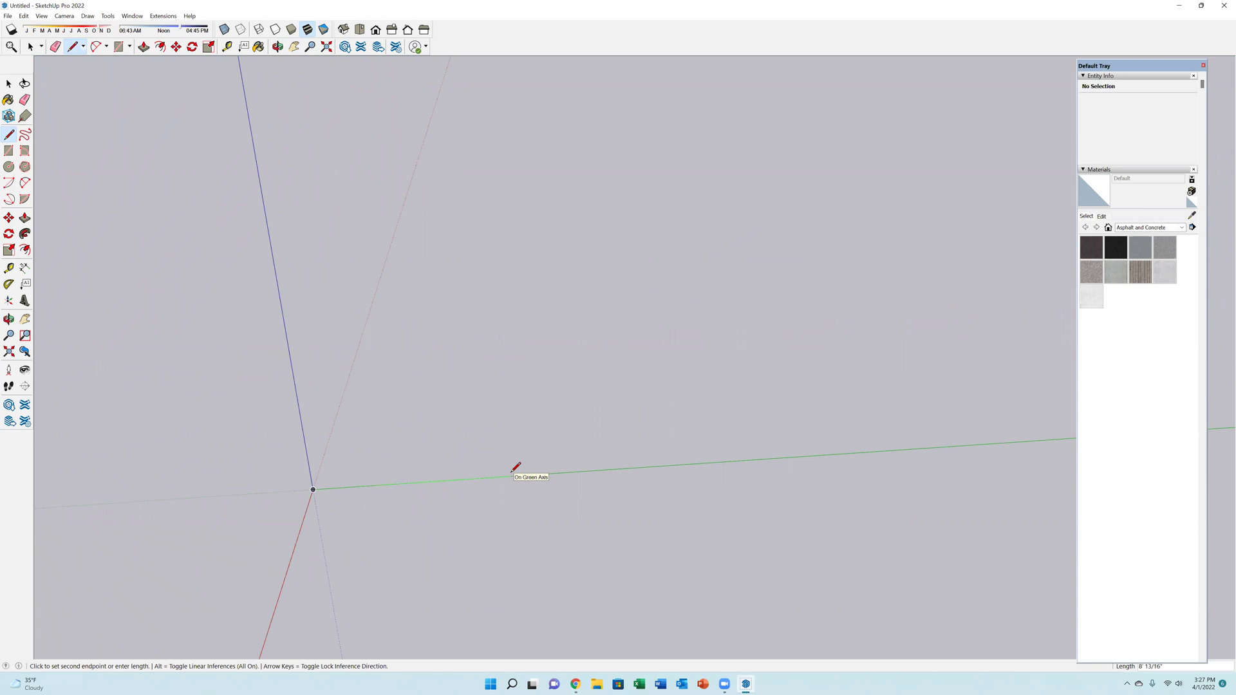
pyautogui.write("3'")
pyautogui.press('Return')
pyautogui.moveTo(387, 497); pyautogui.dragTo(878, 541, button='middle')
pyautogui.moveTo(710, 466)
pyautogui.mouseDown(button='middle')
pyautogui.moveTo(358, 136)
pyautogui.moveTo(500, 386)
pyautogui.mouseUp(button='middle')
pyautogui.click(696, 390)
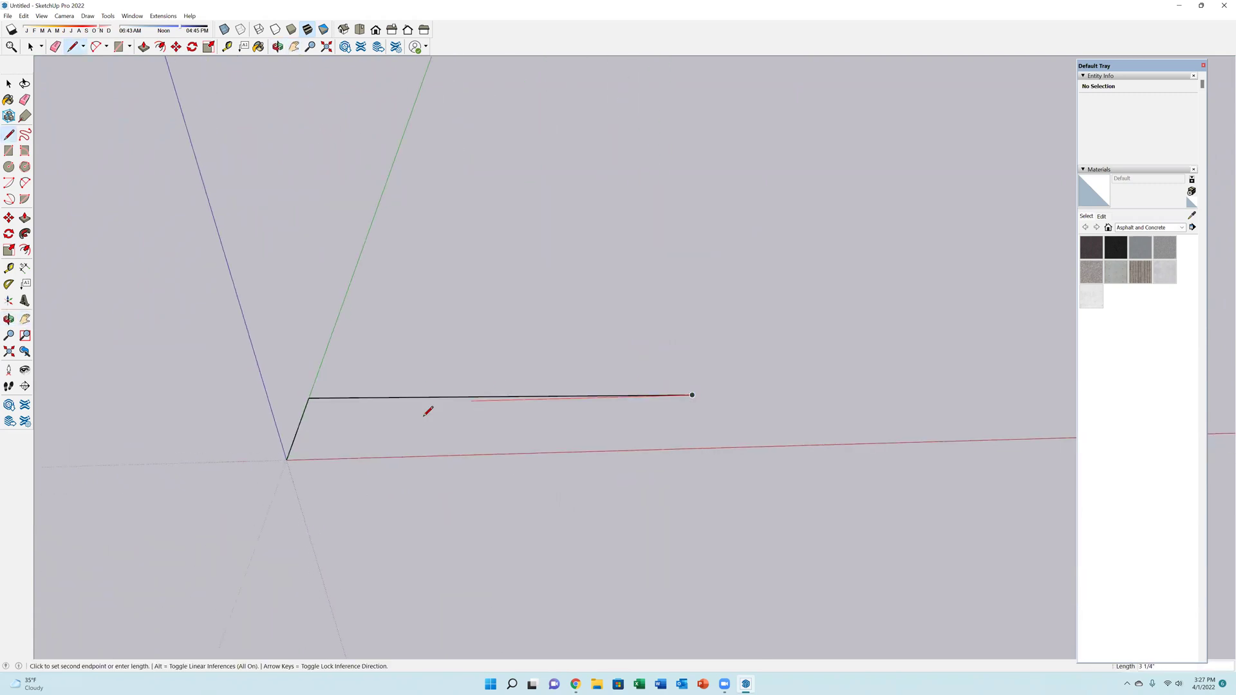
pyautogui.hotkey('ctrl', 'z')
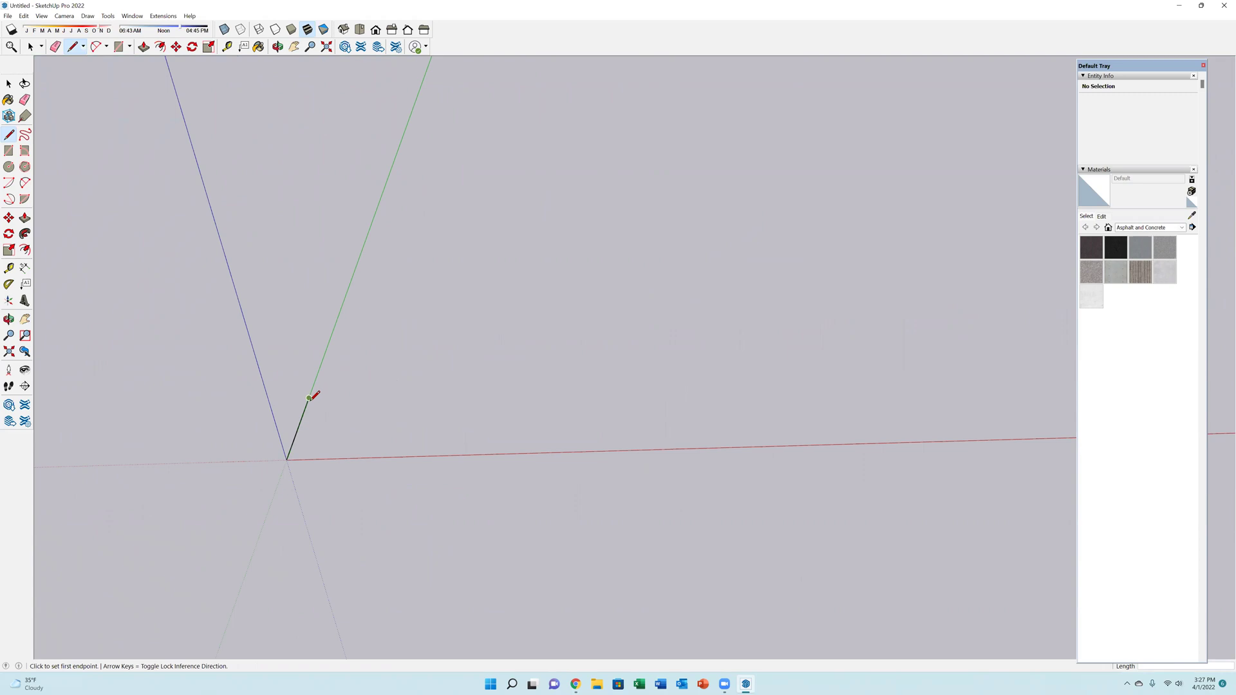
# Draw the 8-foot edge and close the 3' by 8' rectangle back at the origin.
pyautogui.click(308, 399)
pyautogui.write("8.8'")
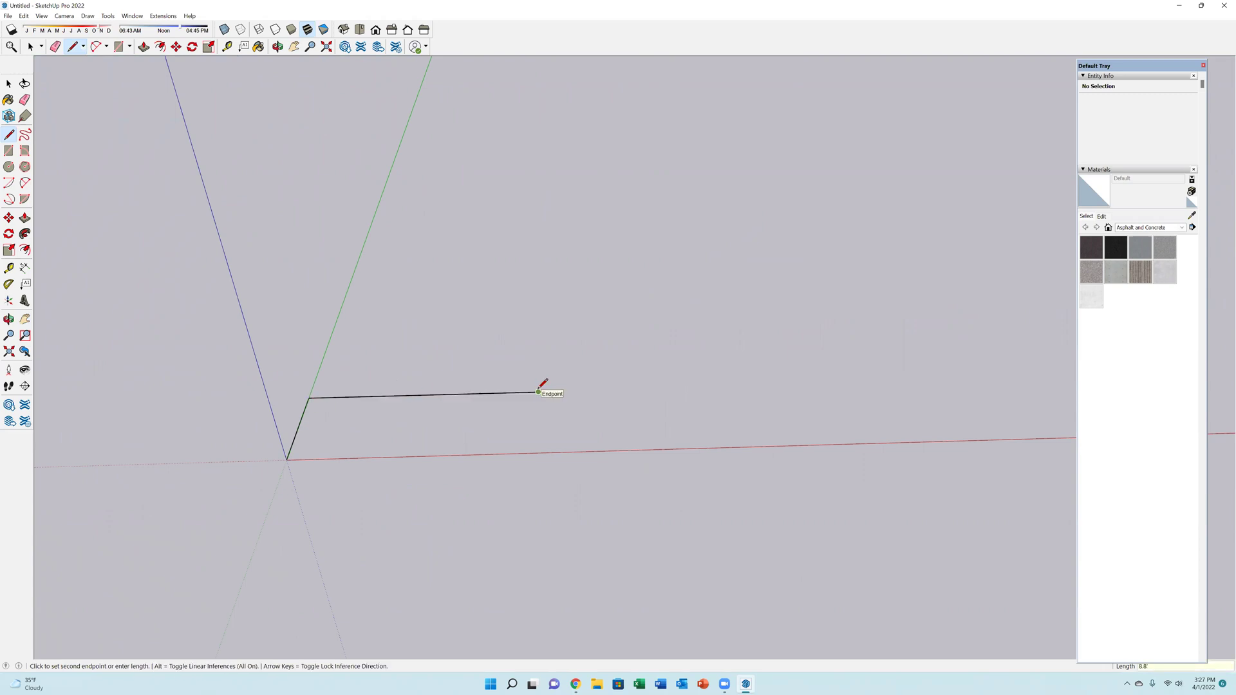
pyautogui.press('Return')
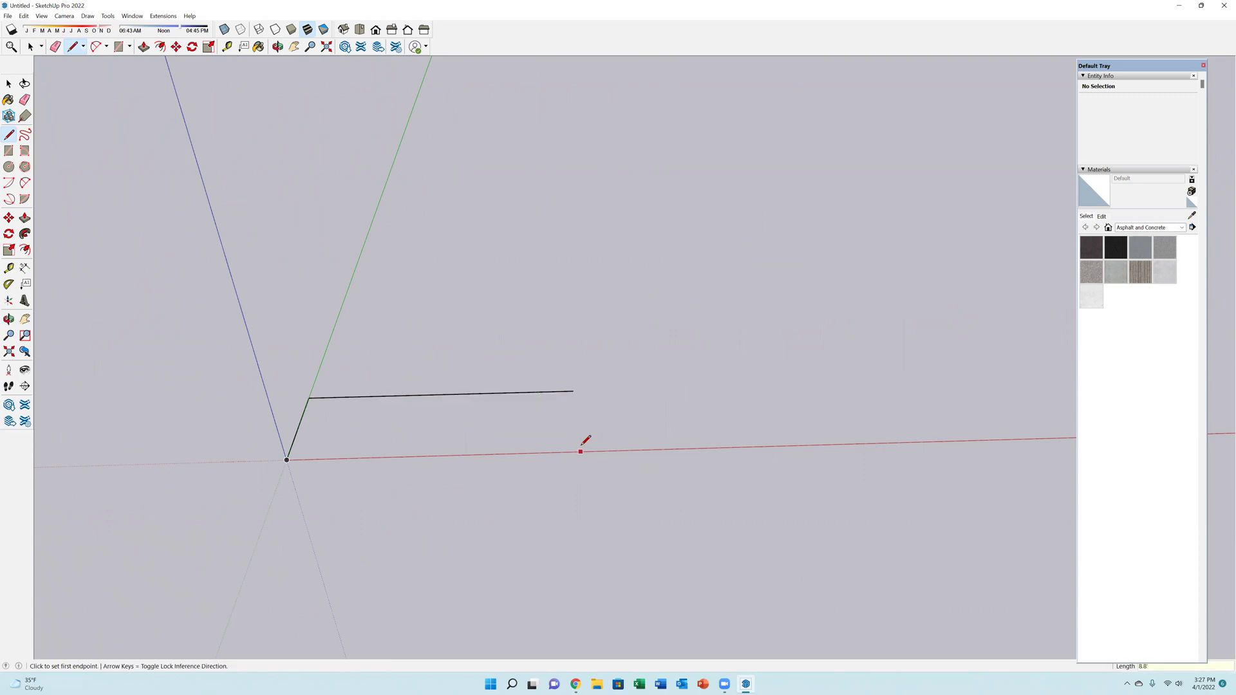
pyautogui.click(573, 392)
pyautogui.click(573, 453)
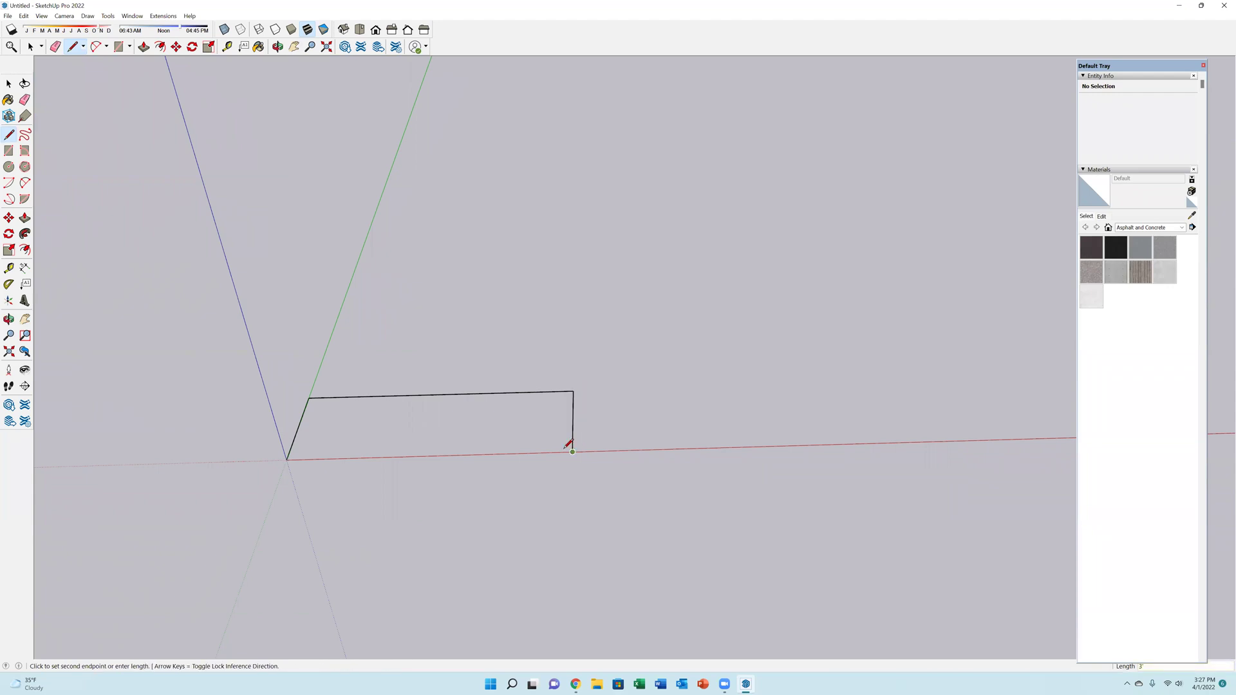
pyautogui.click(287, 460)
# Push/Pull the rectangle up into a solid box and orbit to see its side.
pyautogui.press('p')
pyautogui.click(483, 438)
pyautogui.click(484, 384)
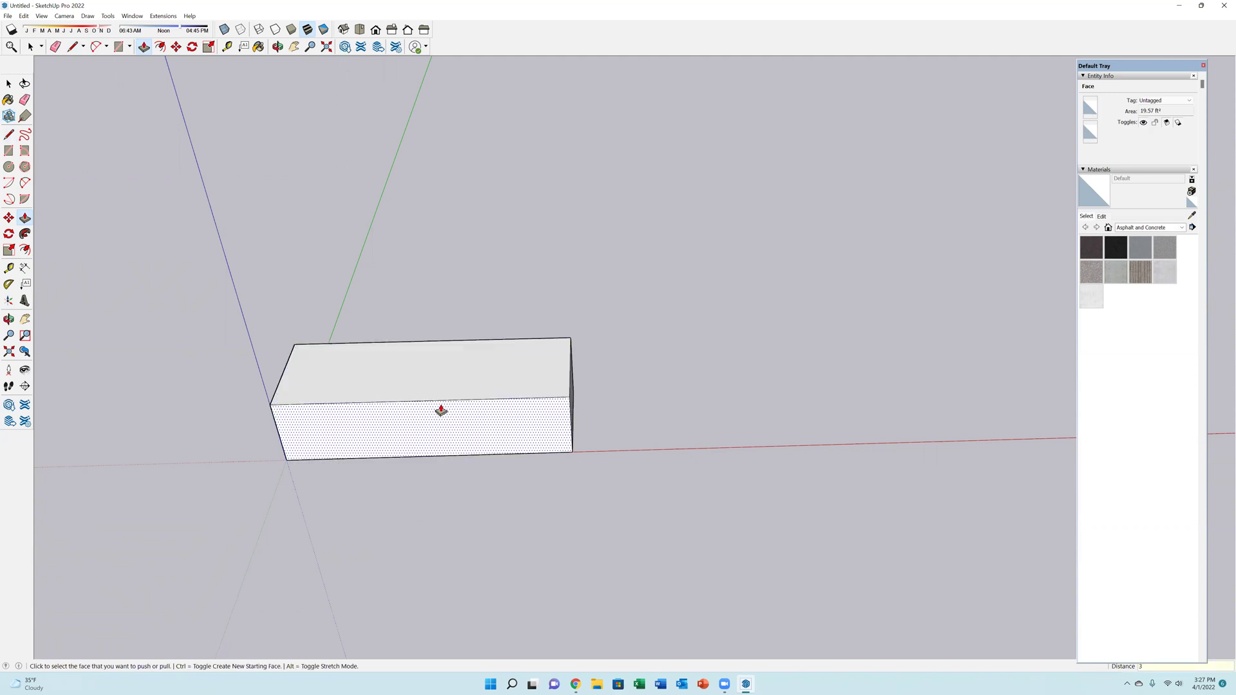
pyautogui.press('o')
pyautogui.moveTo(446, 438); pyautogui.dragTo(665, 464)
# Offset the box's top outline outward to create the countertop overhang.
pyautogui.press('h')
pyautogui.press('space')
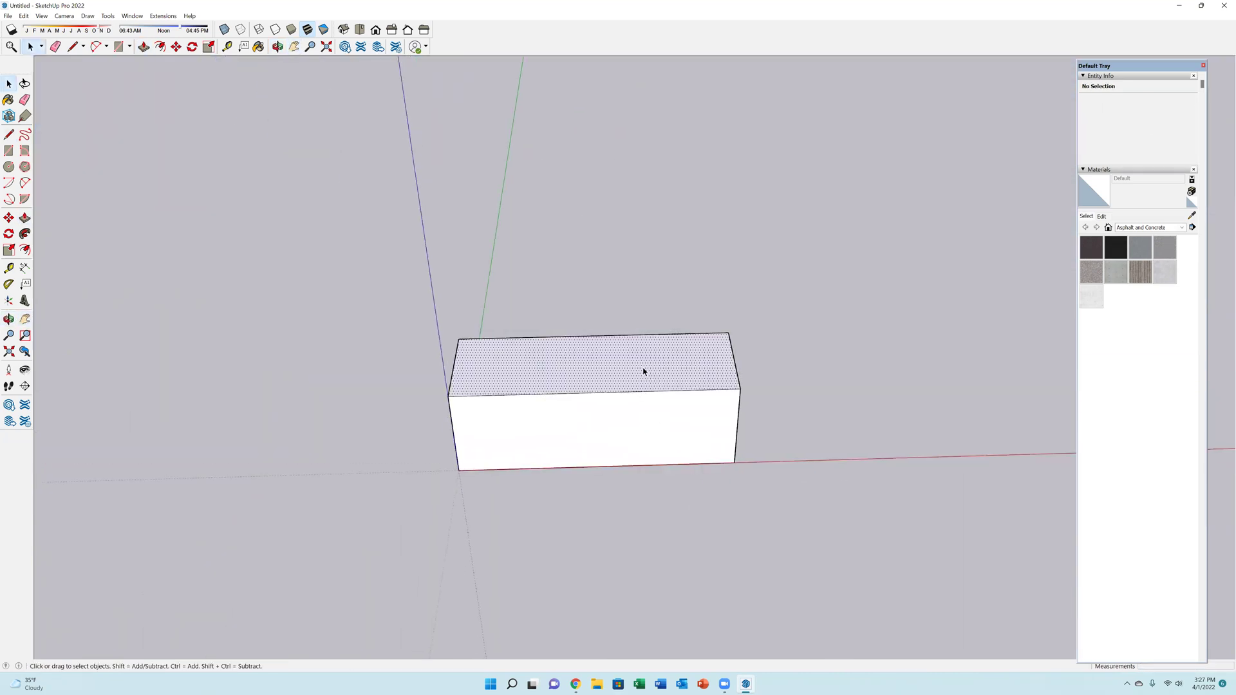
pyautogui.click(643, 371)
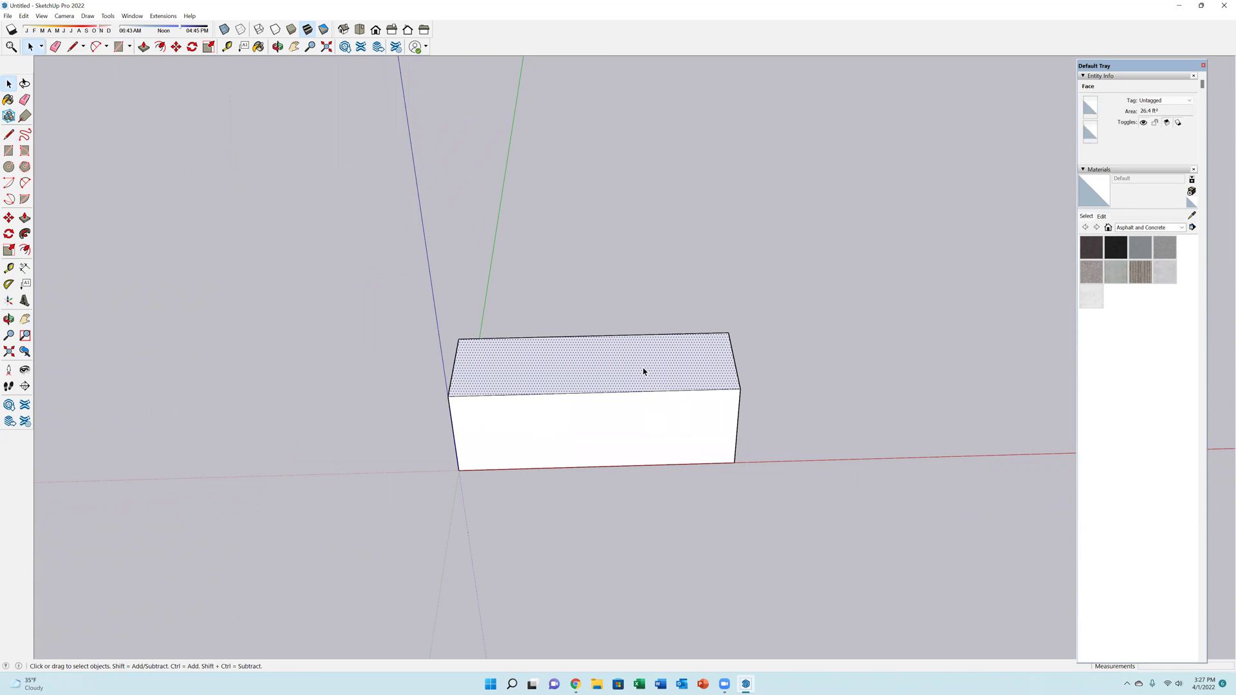
pyautogui.press('f')
pyautogui.click(646, 394)
pyautogui.scroll(4, 708, 404)
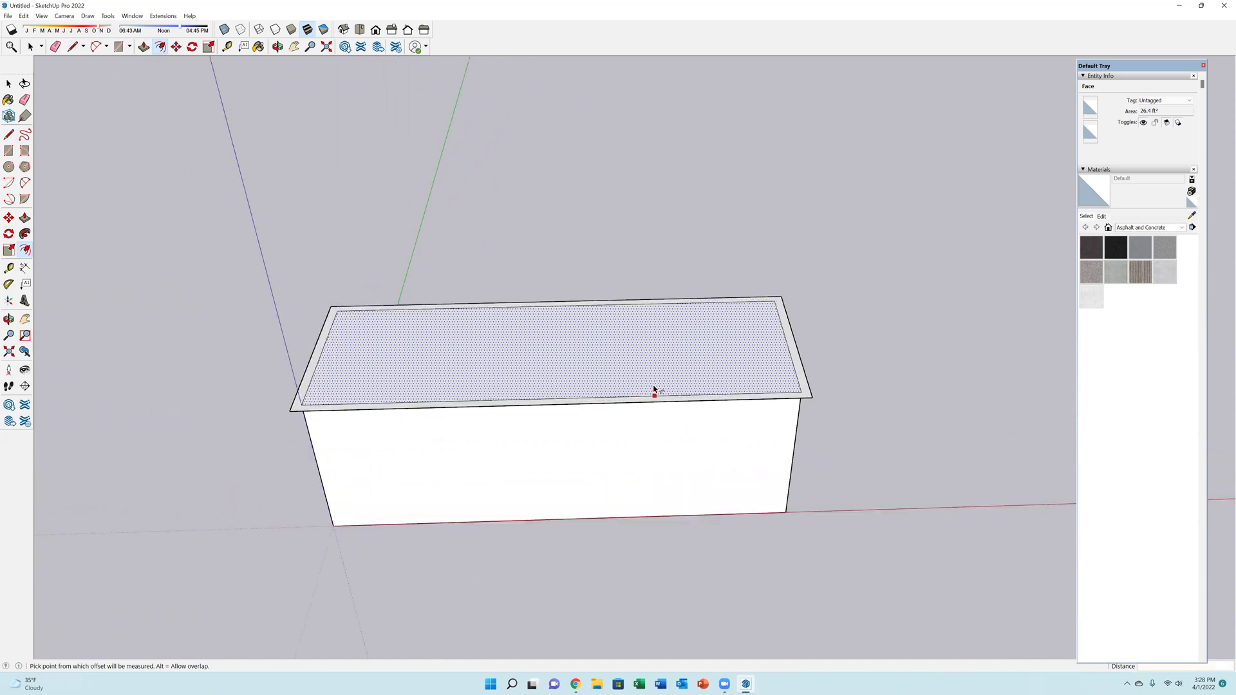
# Push/Pull the outer rim down 2 inches to form the countertop lip.
pyautogui.press('p')
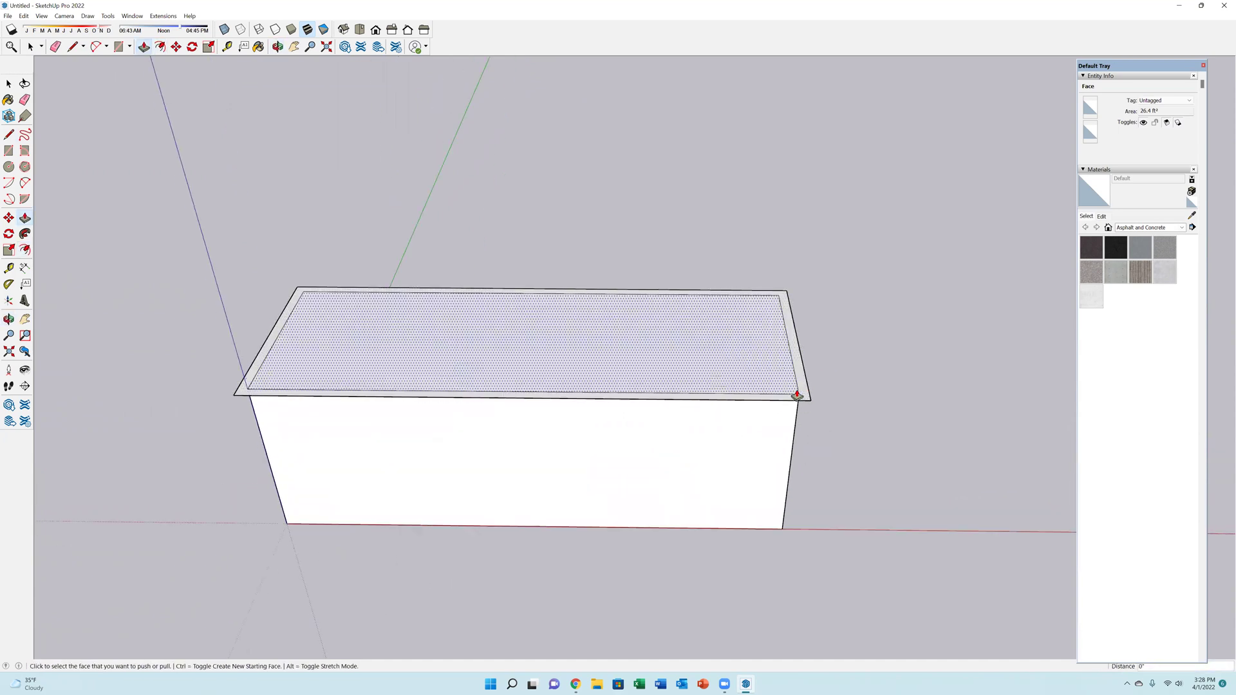
pyautogui.click(798, 395)
pyautogui.click(806, 418)
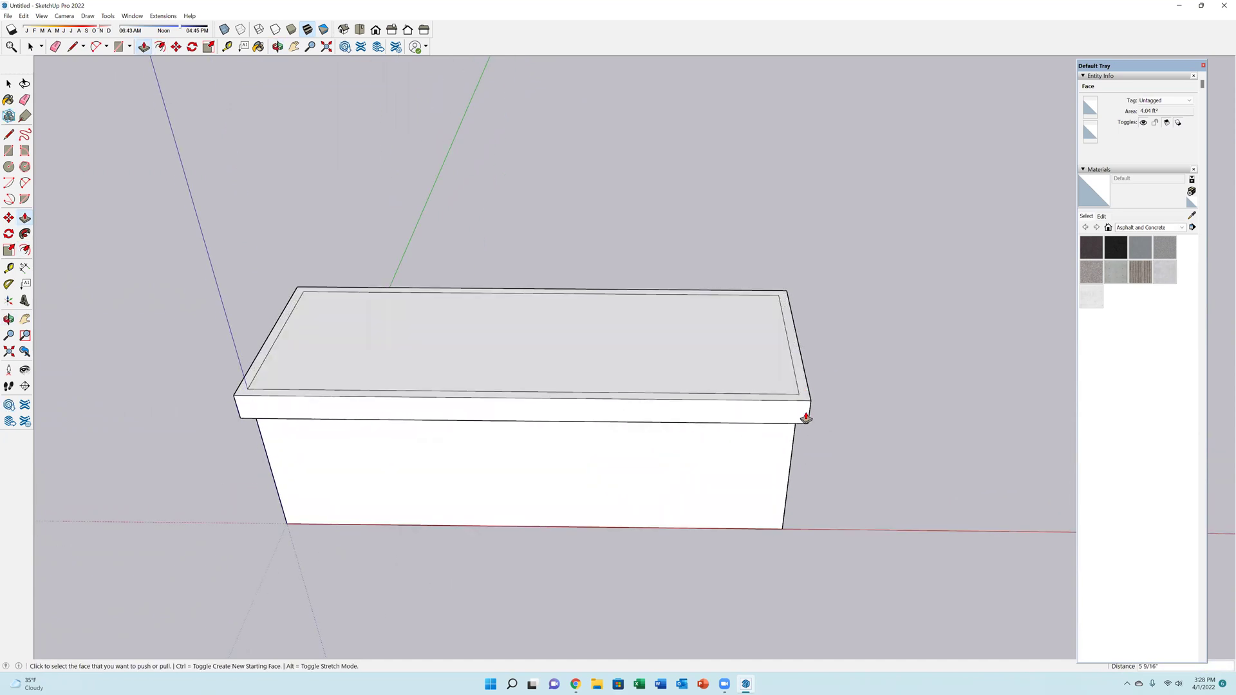
pyautogui.write('2')
pyautogui.press('Return')
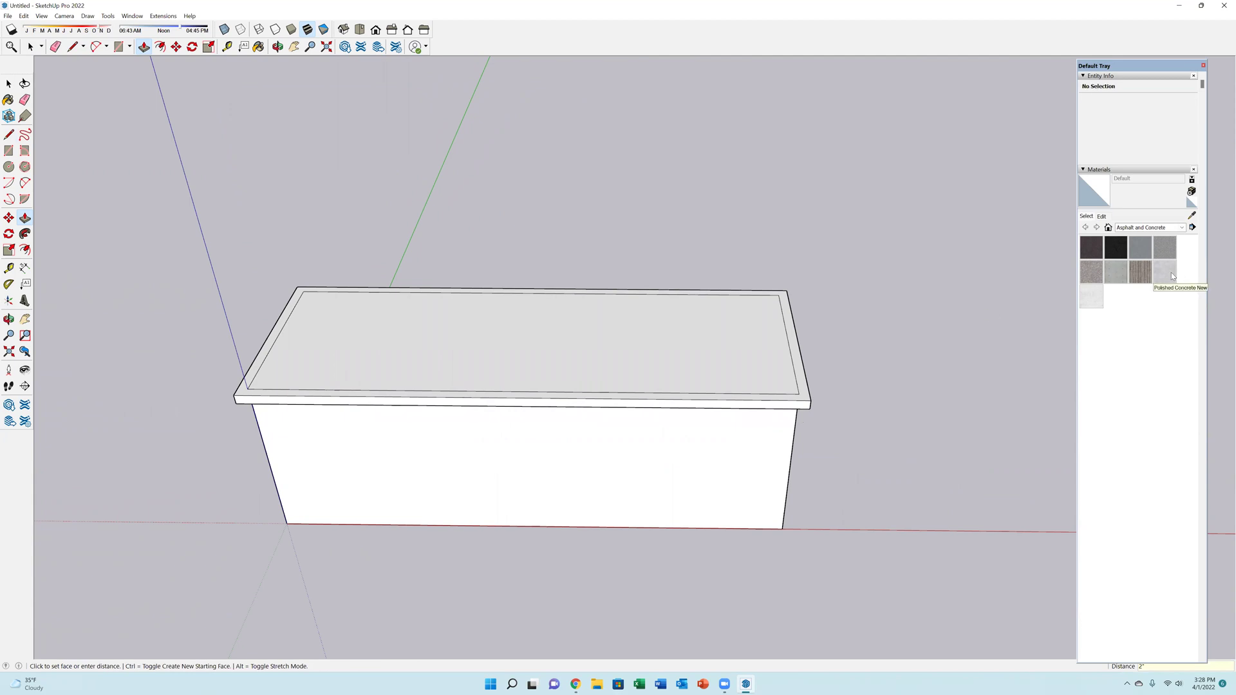
# Erase the four edges of the inner offset outline on top.
pyautogui.press('e')
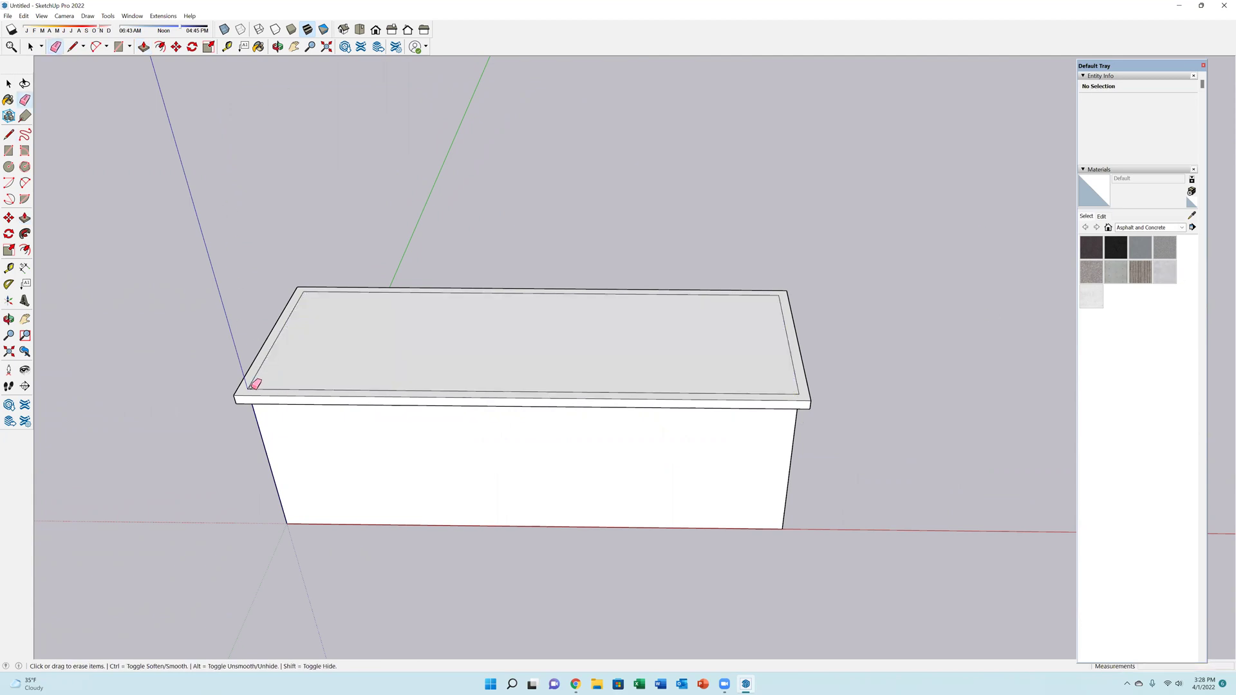
pyautogui.moveTo(255, 385); pyautogui.dragTo(307, 299)
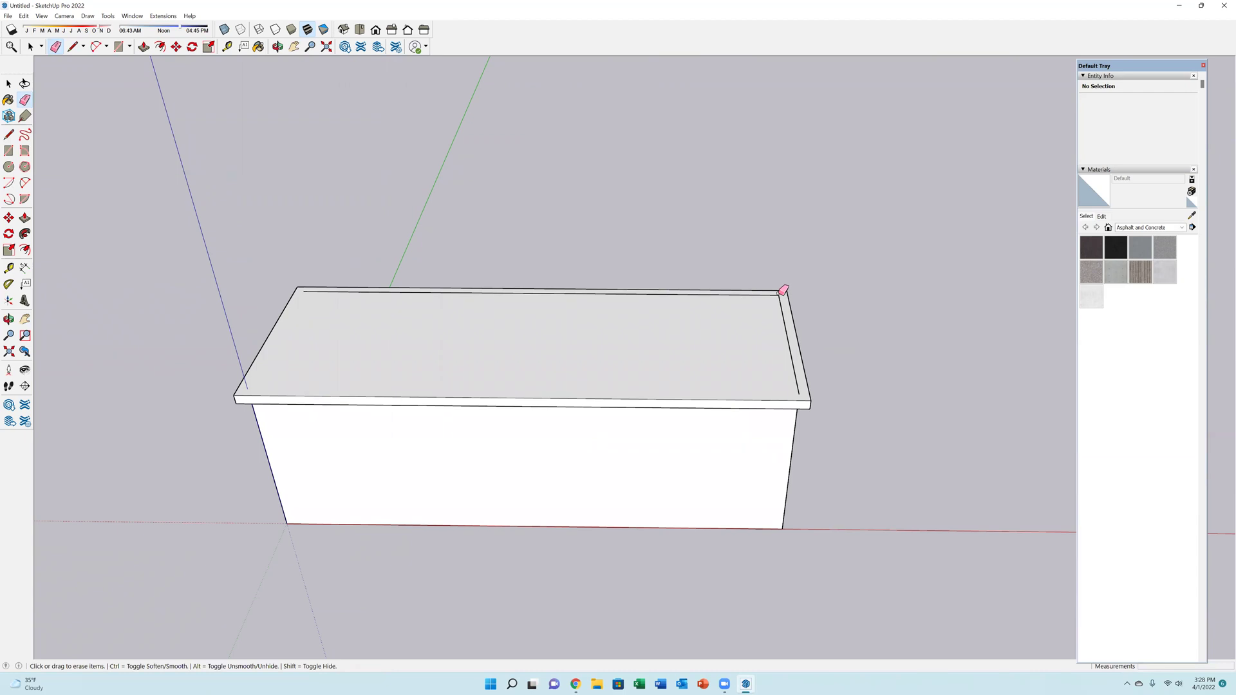
pyautogui.moveTo(780, 293); pyautogui.dragTo(782, 296)
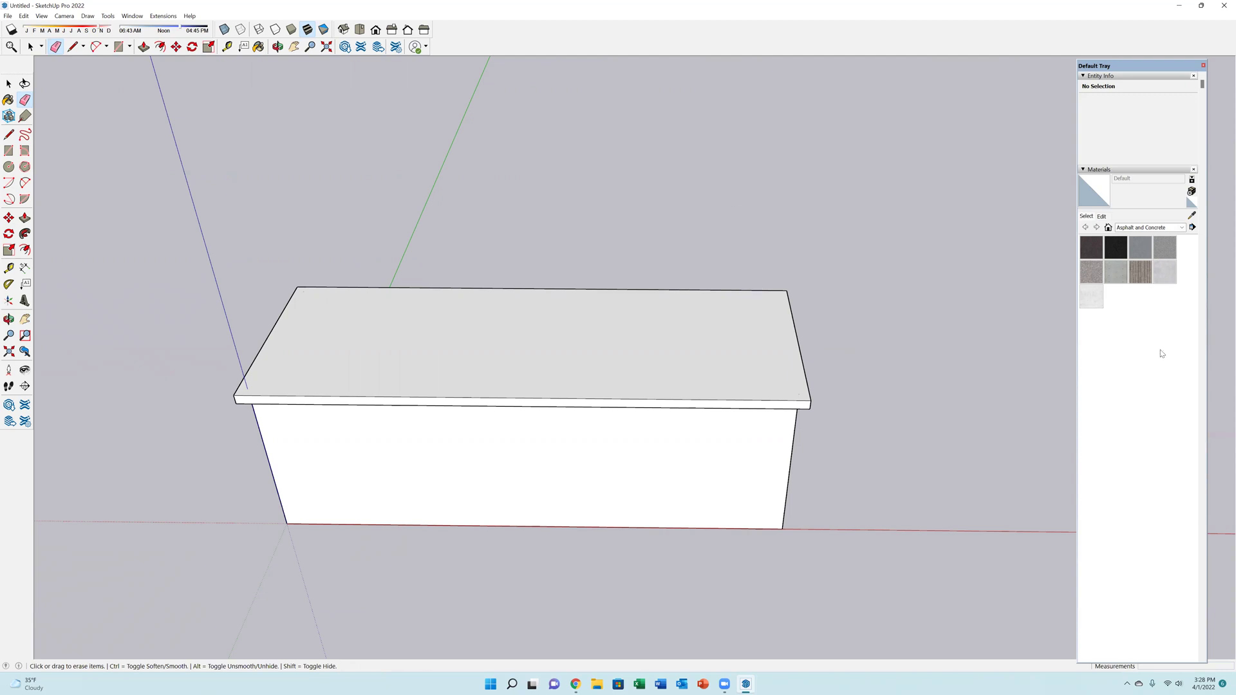
# Import the marble matte swatch from Exterior Swatches > Granite.
pyautogui.click(7, 15)
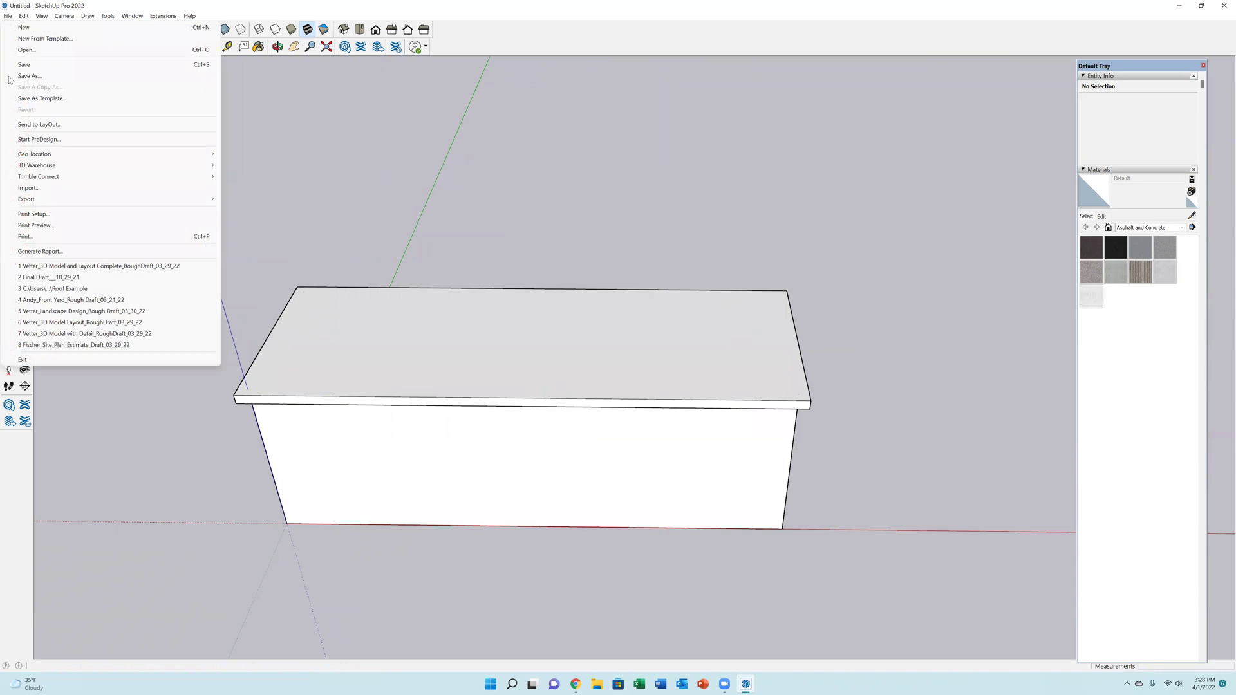
pyautogui.click(29, 188)
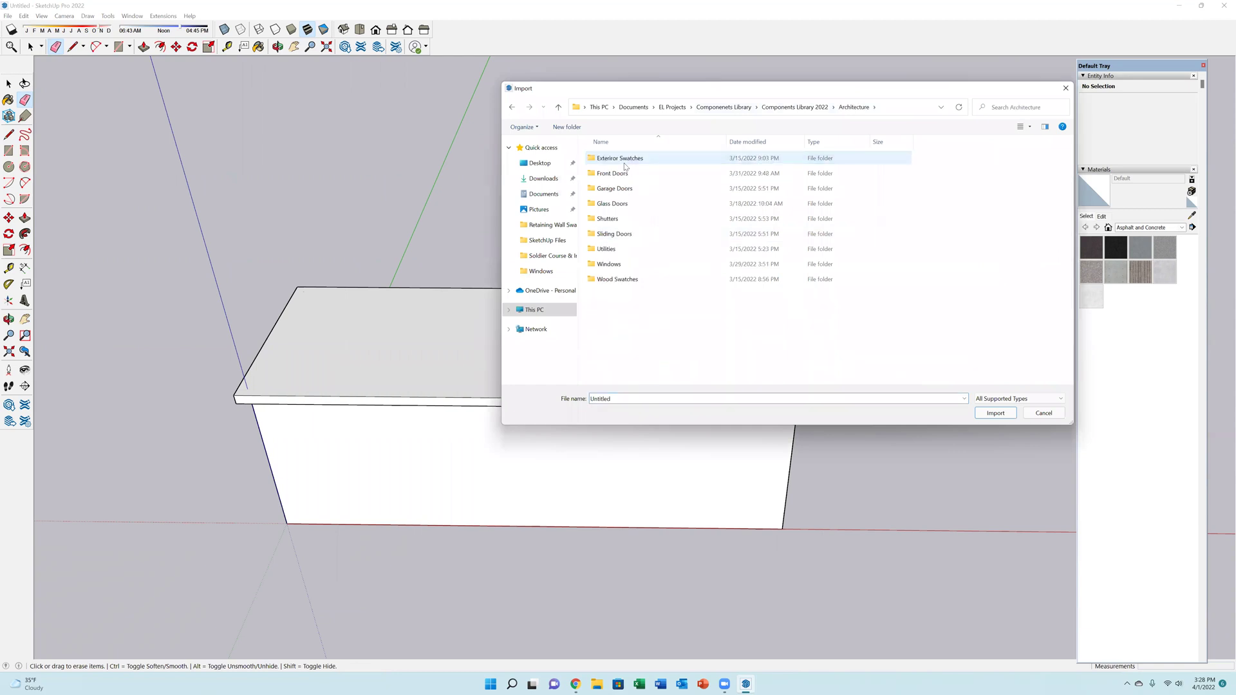
pyautogui.doubleClick(624, 159)
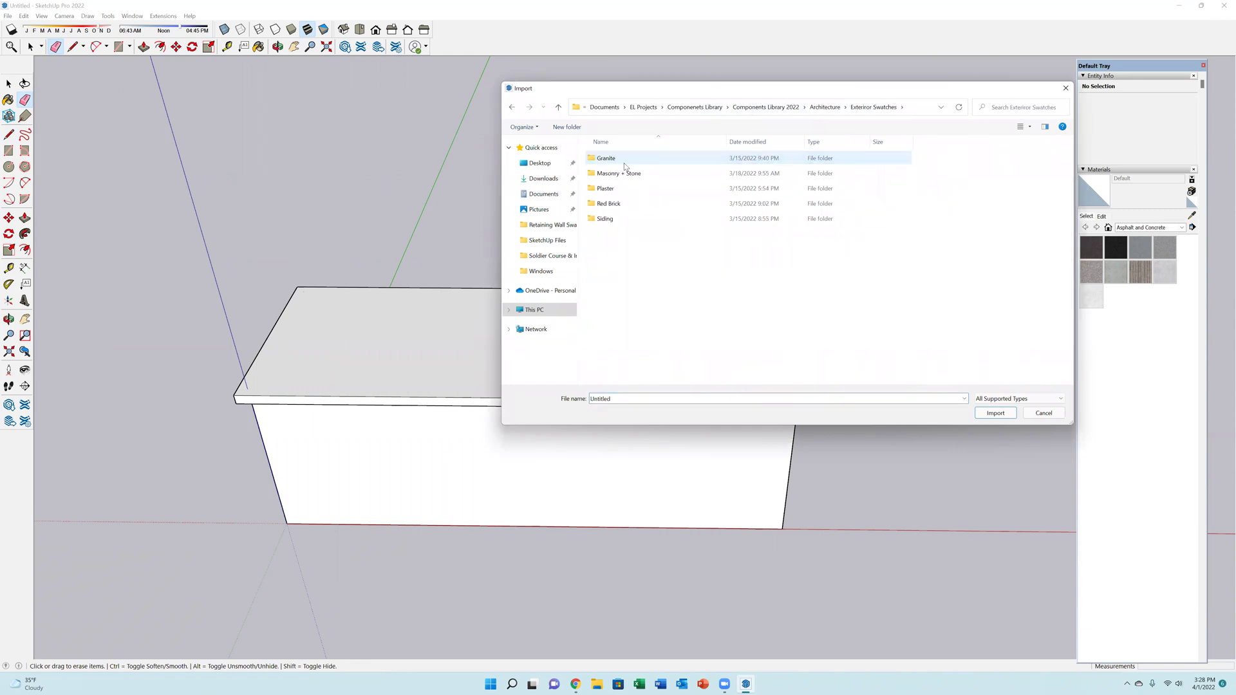
pyautogui.doubleClick(627, 161)
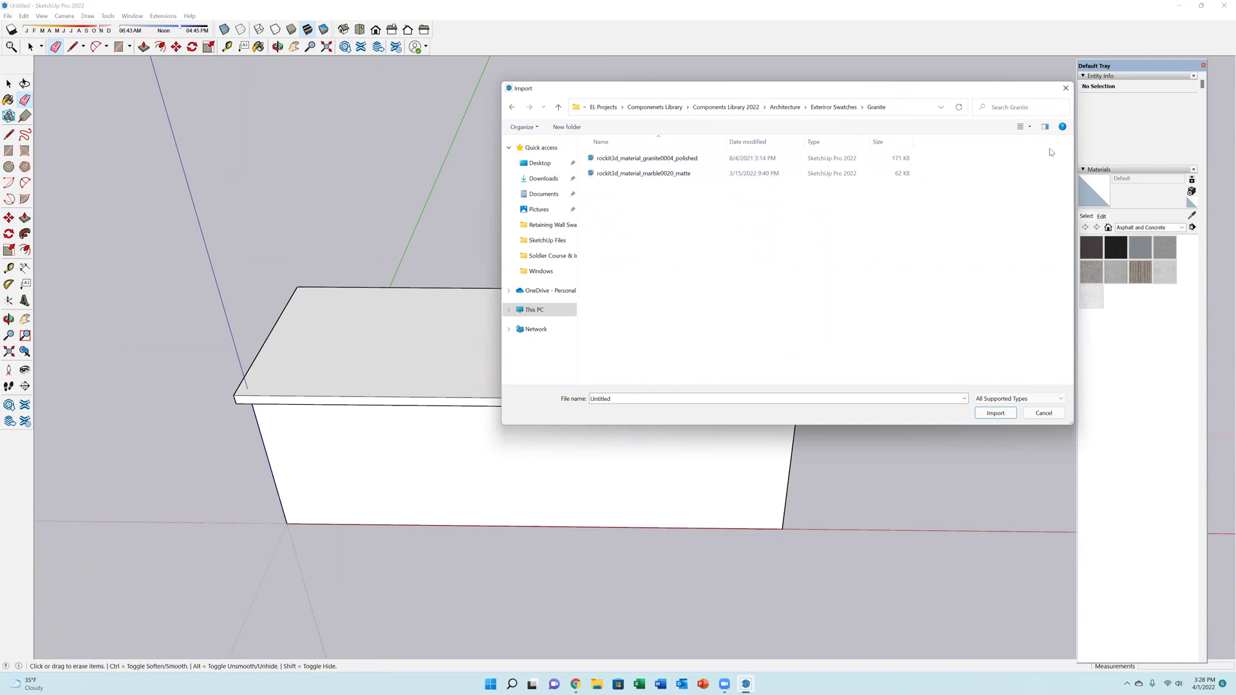
pyautogui.click(1017, 128)
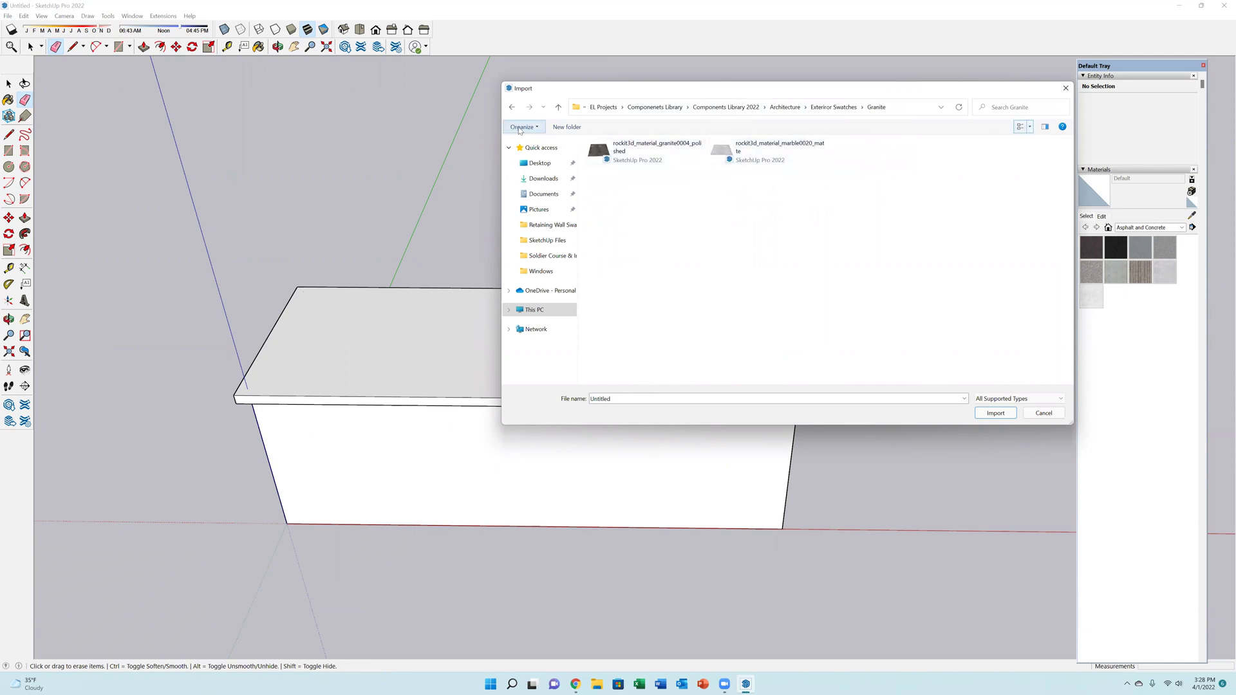
pyautogui.click(733, 157)
pyautogui.click(995, 412)
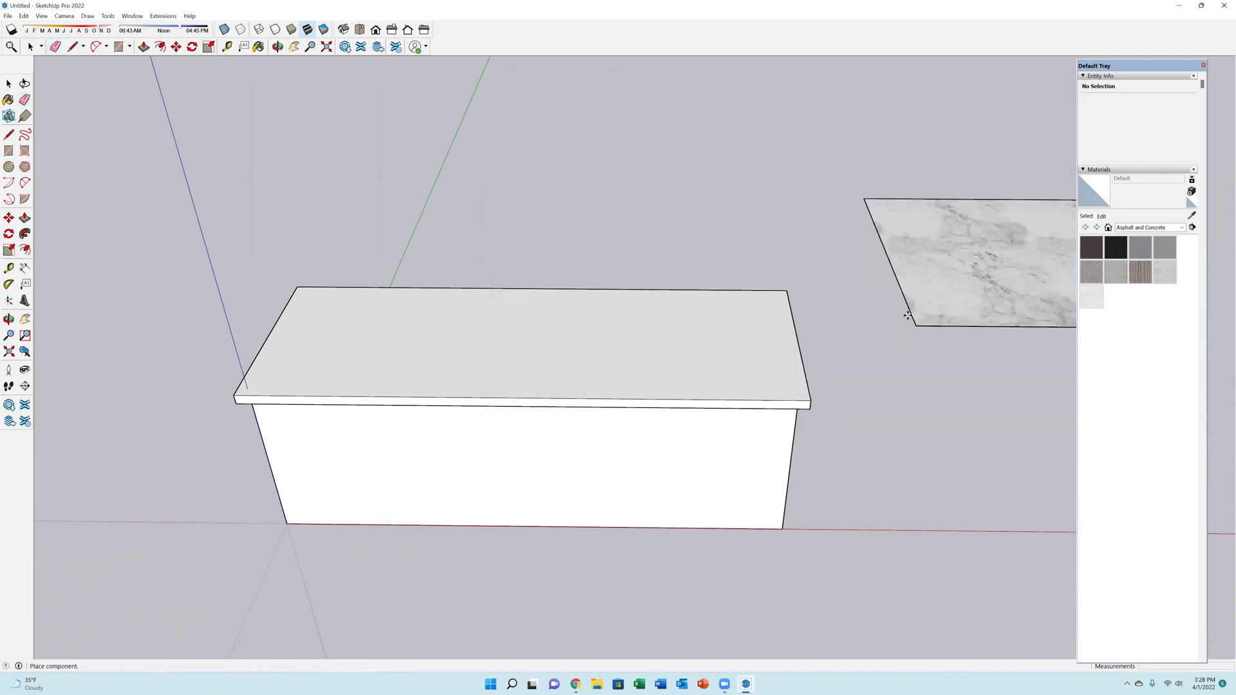
# Sample the marble with Paint Bucket and paint the countertop's top and front edge.
pyautogui.press('b')
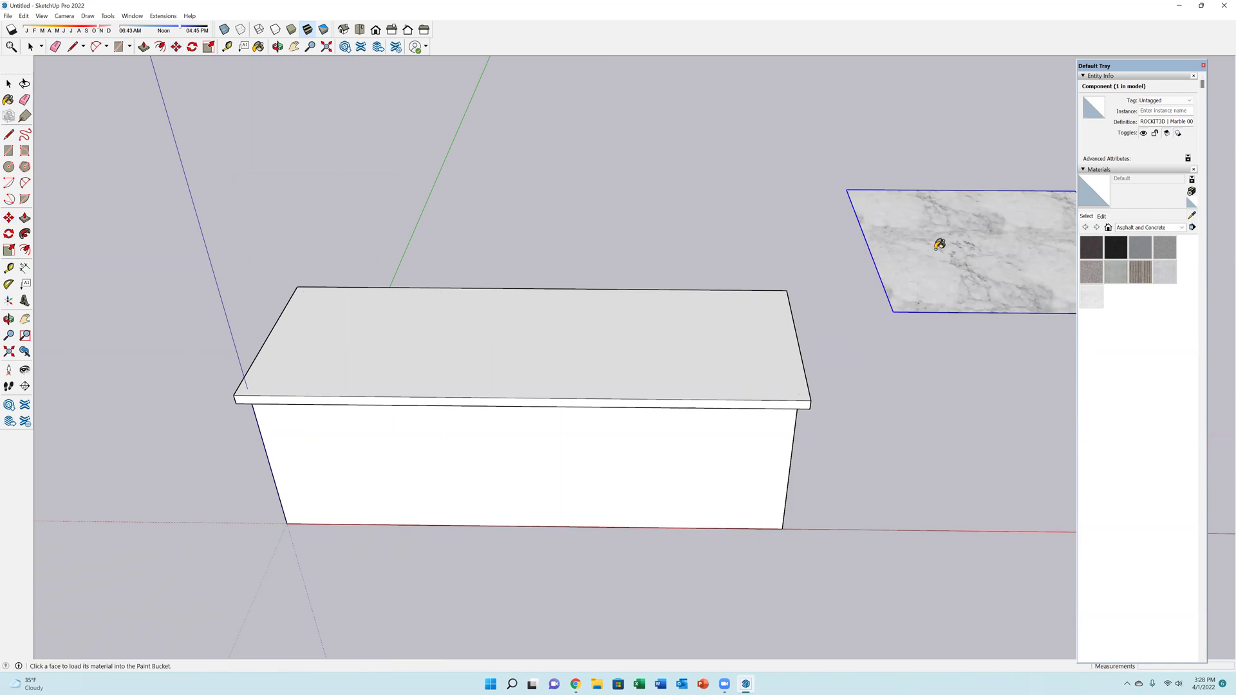
pyautogui.keyDown('alt'); pyautogui.click(924, 243); pyautogui.keyUp('alt')
pyautogui.click(525, 354)
pyautogui.scroll(3, 524, 354)
pyautogui.moveTo(529, 345); pyautogui.dragTo(493, 310, button='middle')
pyautogui.click(616, 379)
pyautogui.moveTo(726, 262)
pyautogui.mouseDown(button='middle')
pyautogui.moveTo(521, 331)
pyautogui.moveTo(363, 275)
pyautogui.moveTo(891, 345)
pyautogui.moveTo(347, 234)
pyautogui.moveTo(480, 257)
pyautogui.moveTo(813, 268)
pyautogui.moveTo(513, 296)
pyautogui.moveTo(833, 353)
pyautogui.mouseUp(button='middle')
pyautogui.moveTo(725, 314); pyautogui.dragTo(434, 196, button='middle')
# Import the U-Cara Umbriano French Grey swatch from Hardscape > Retaining Wall Swatches beside the counter.
pyautogui.click(8, 17)
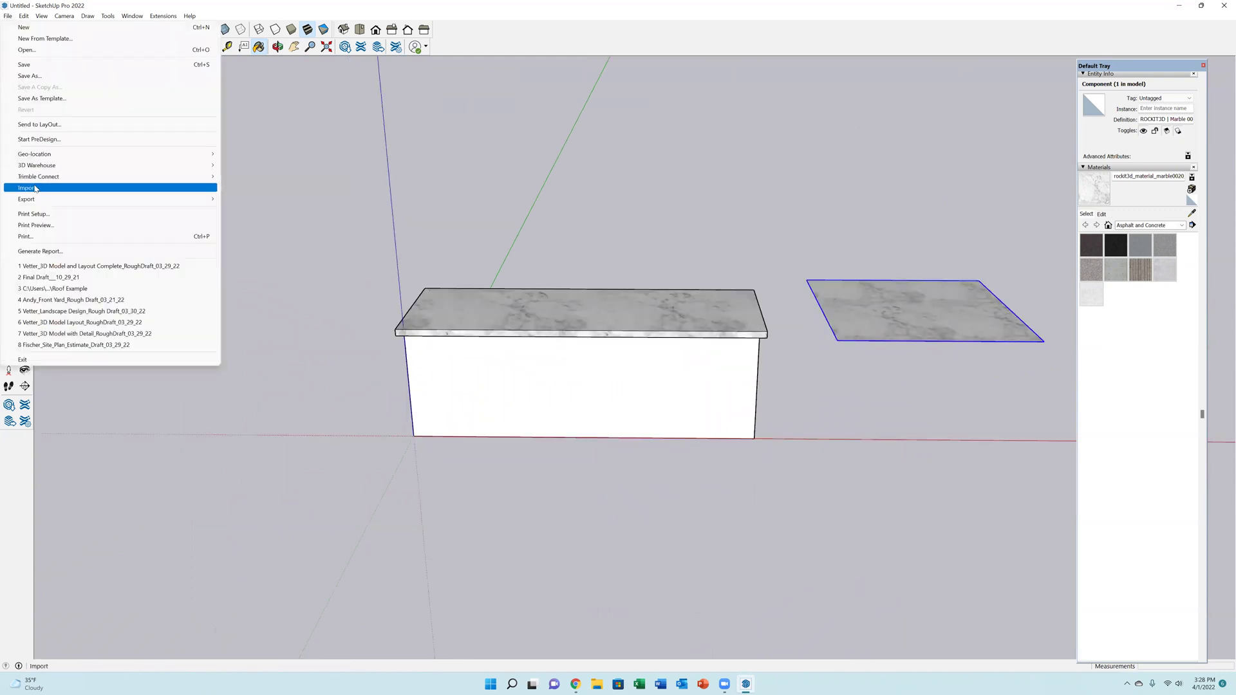
pyautogui.click(35, 187)
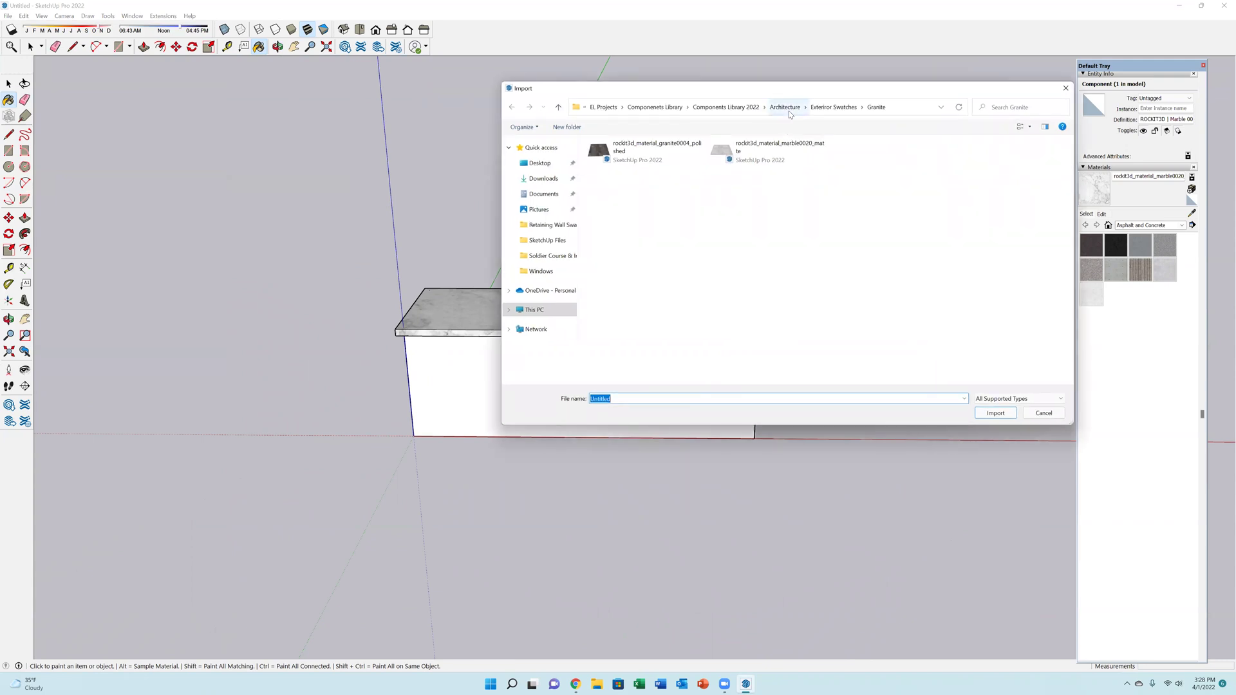
pyautogui.click(726, 106)
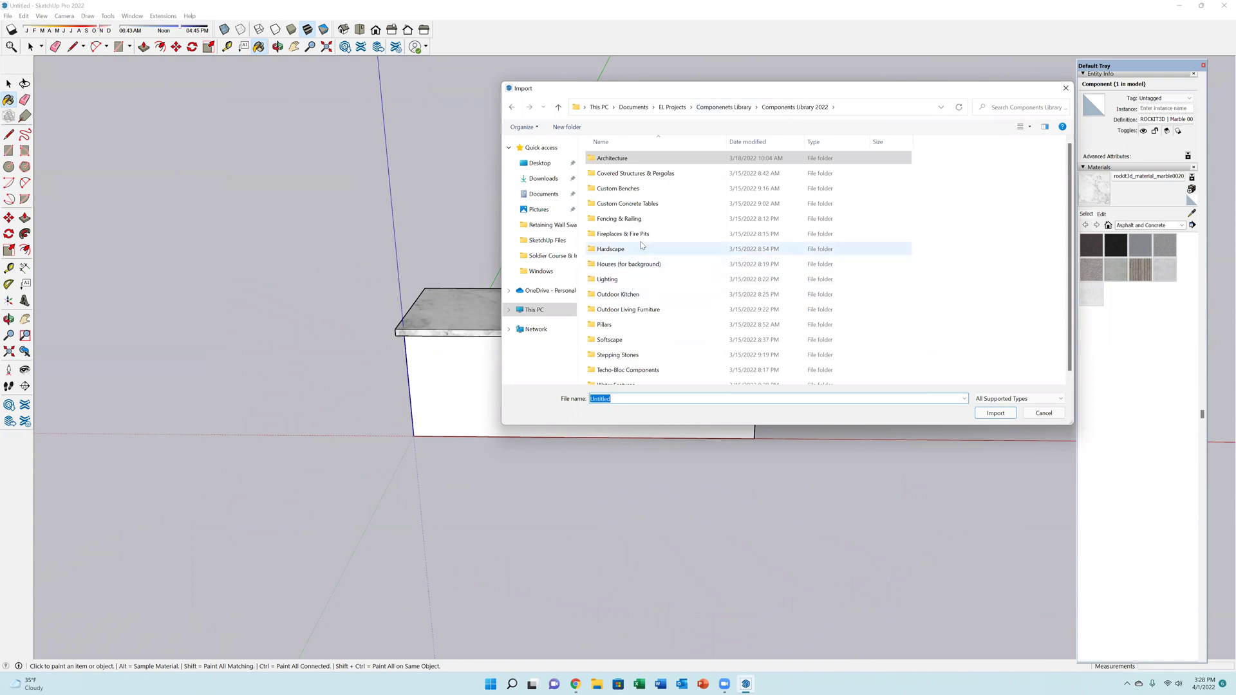
pyautogui.doubleClick(641, 247)
pyautogui.doubleClick(652, 175)
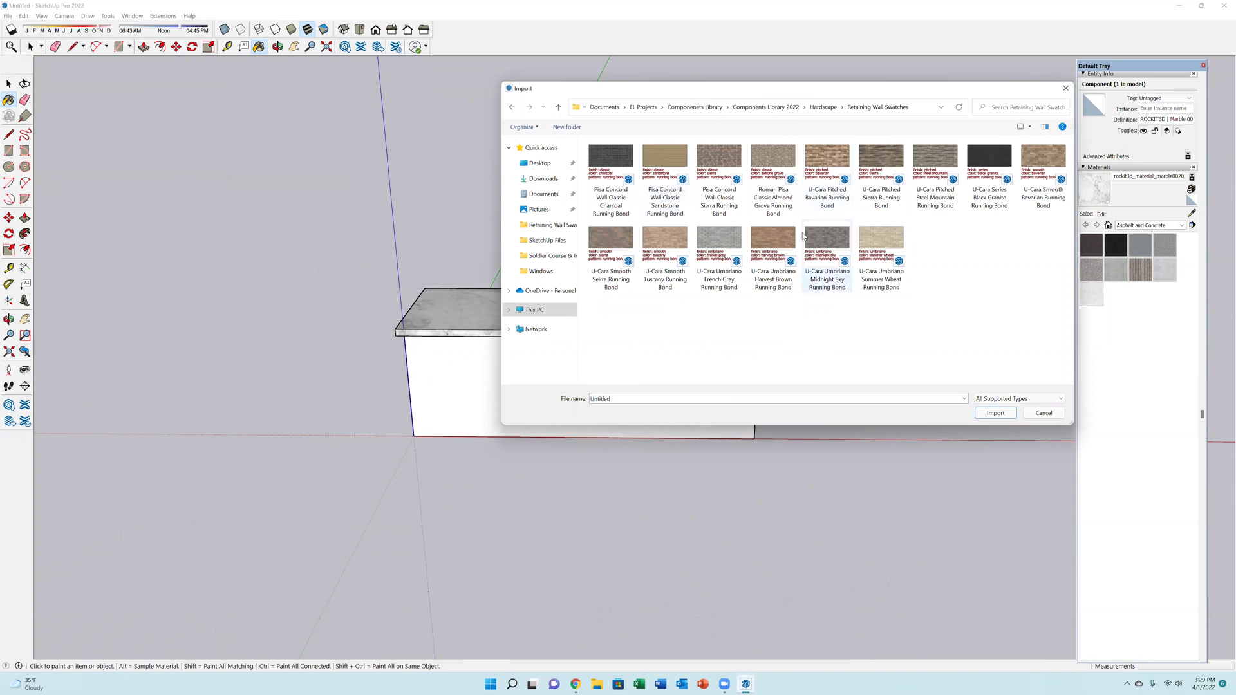
pyautogui.click(737, 251)
pyautogui.click(994, 413)
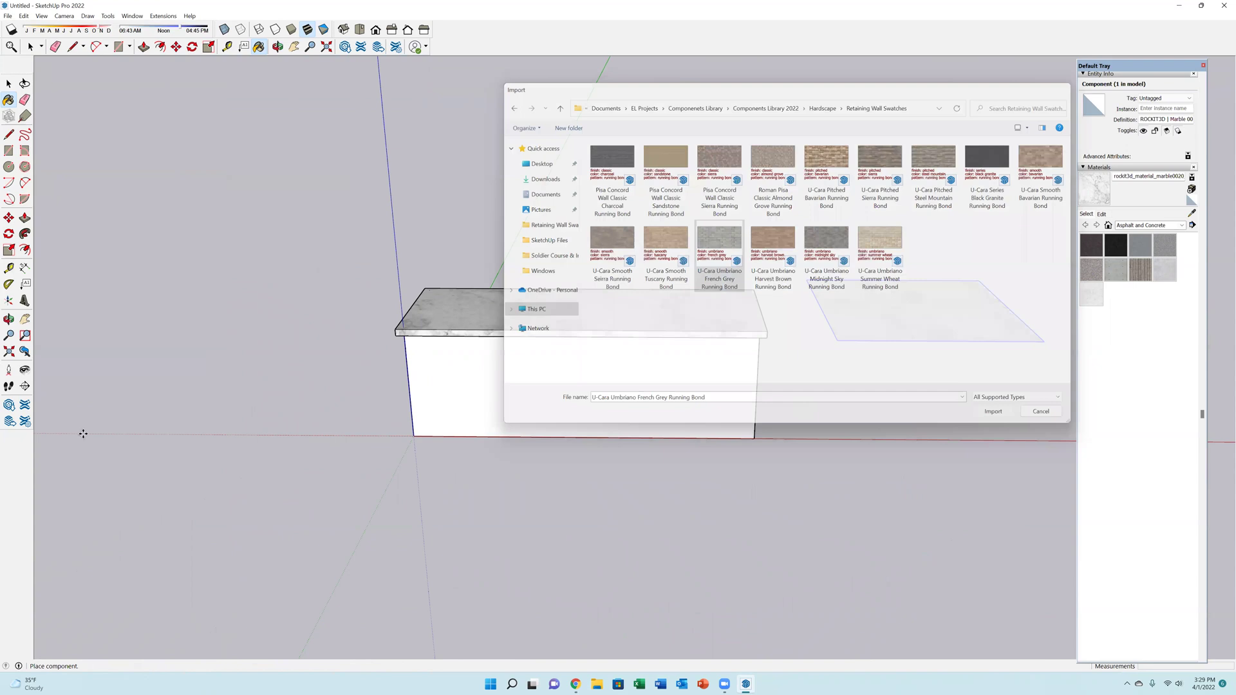
pyautogui.click(78, 356)
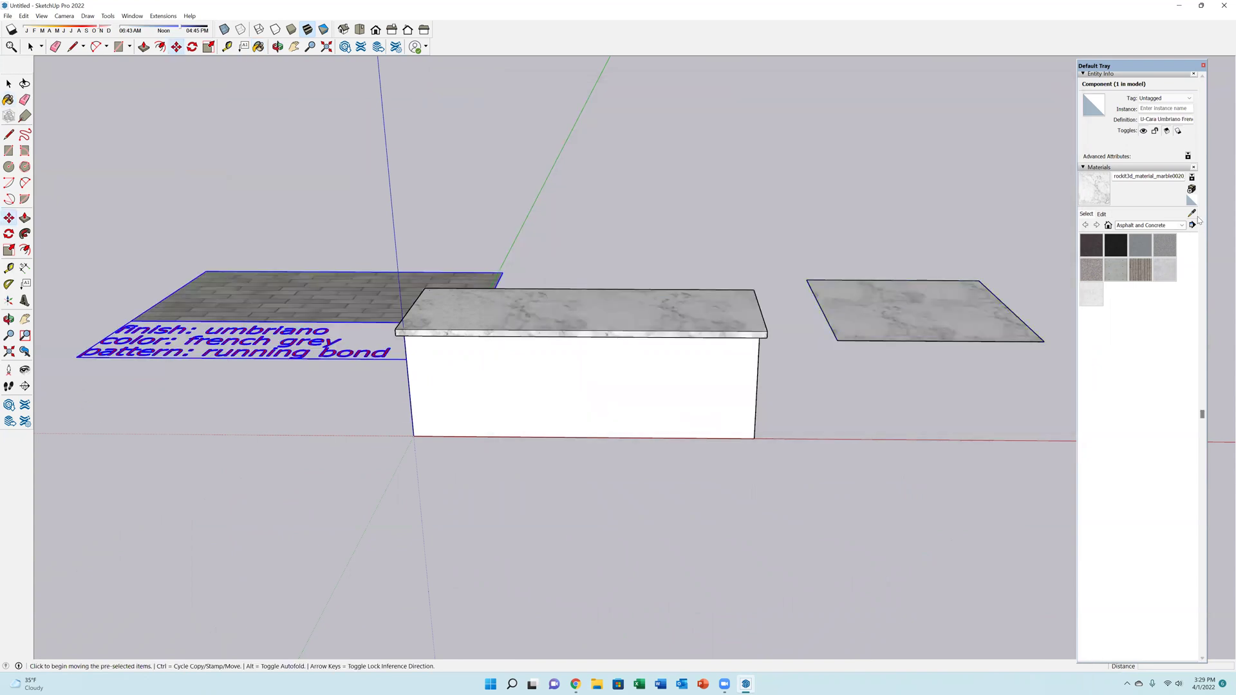
# Paint the island base's sides with the French Grey running-bond block material.
pyautogui.click(1192, 214)
pyautogui.click(269, 296)
pyautogui.click(583, 394)
pyautogui.moveTo(895, 380); pyautogui.dragTo(722, 354, button='middle')
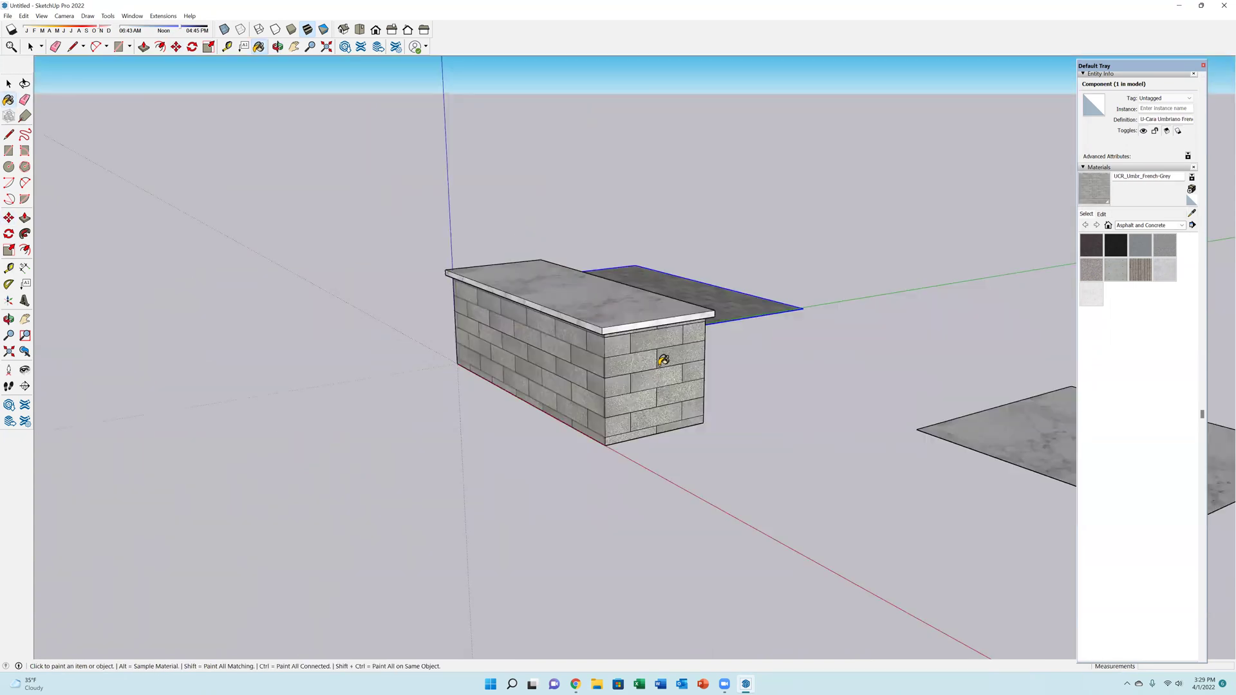
pyautogui.moveTo(882, 331); pyautogui.dragTo(644, 327, button='middle')
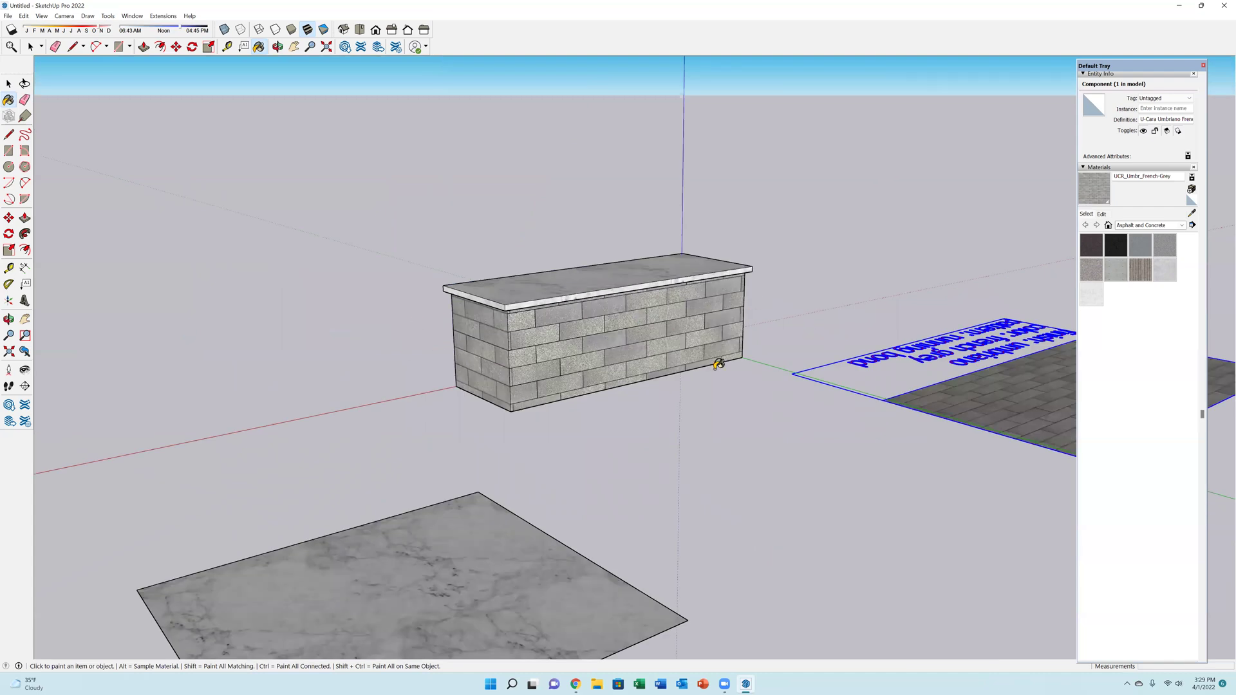
pyautogui.moveTo(719, 364); pyautogui.dragTo(375, 331, button='middle')
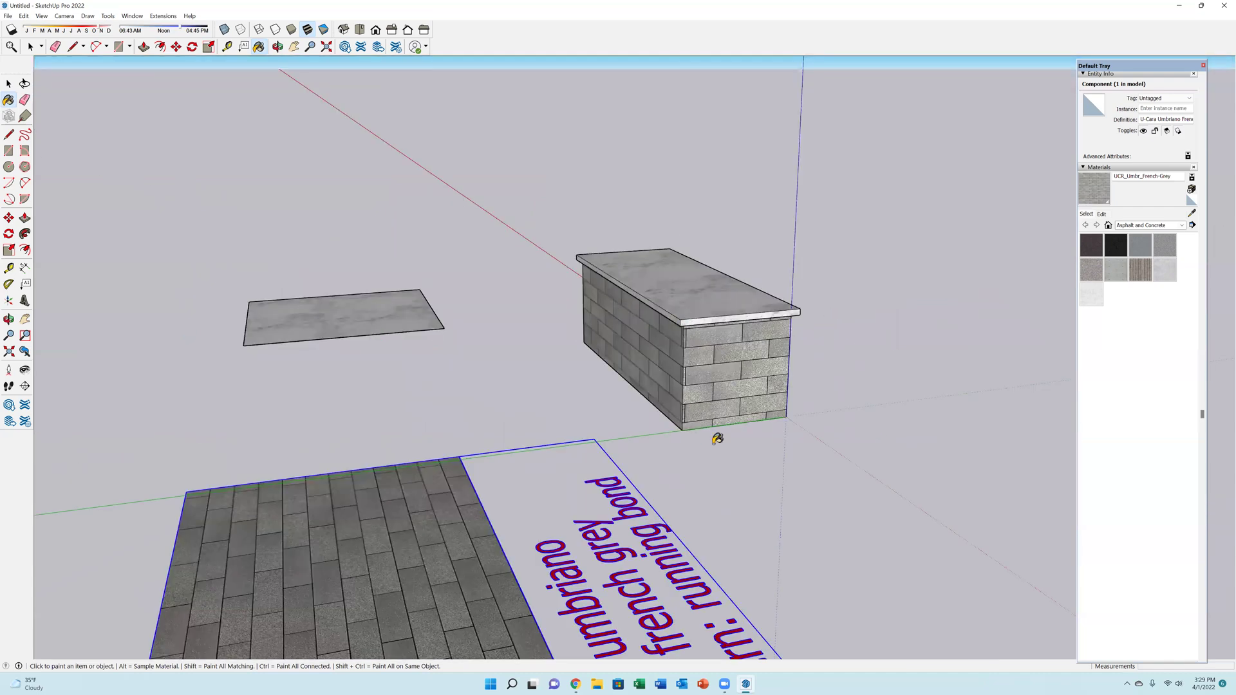
pyautogui.moveTo(713, 422); pyautogui.dragTo(584, 315, button='middle')
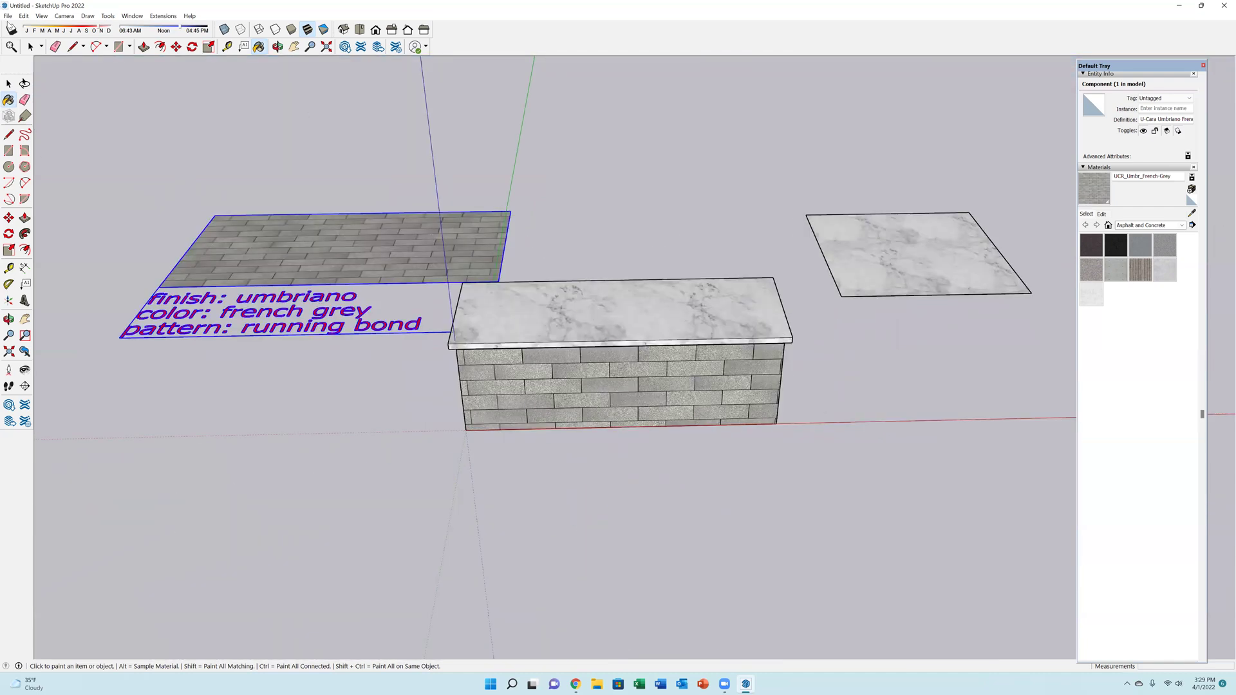
# Import Grill Component from Outdoor Kitchen > Drop-In Grills and place it on the countertop.
pyautogui.click(8, 16)
pyautogui.click(39, 188)
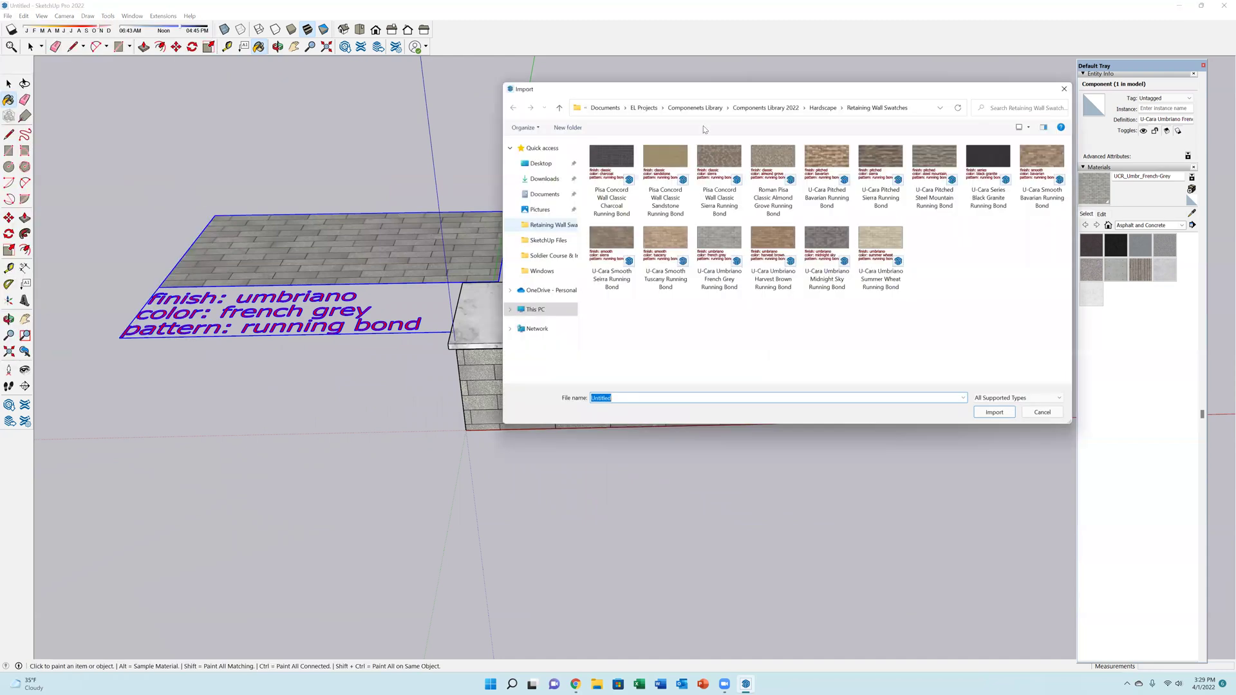
pyautogui.click(762, 108)
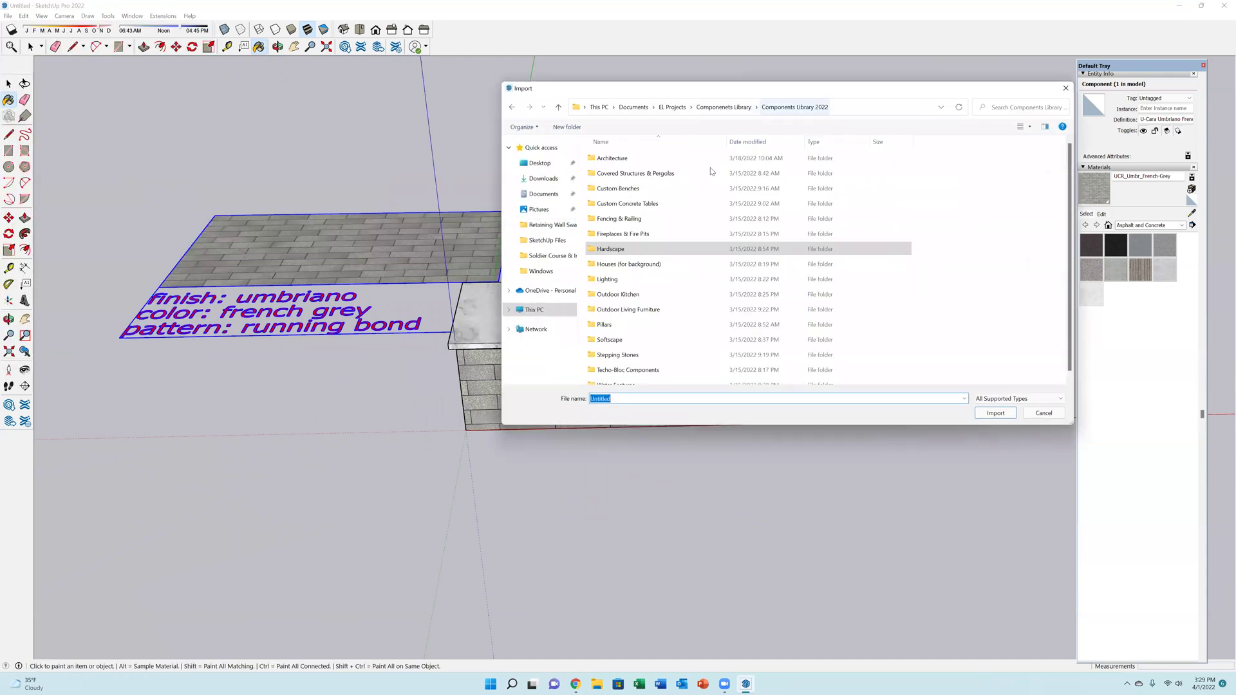
pyautogui.doubleClick(638, 297)
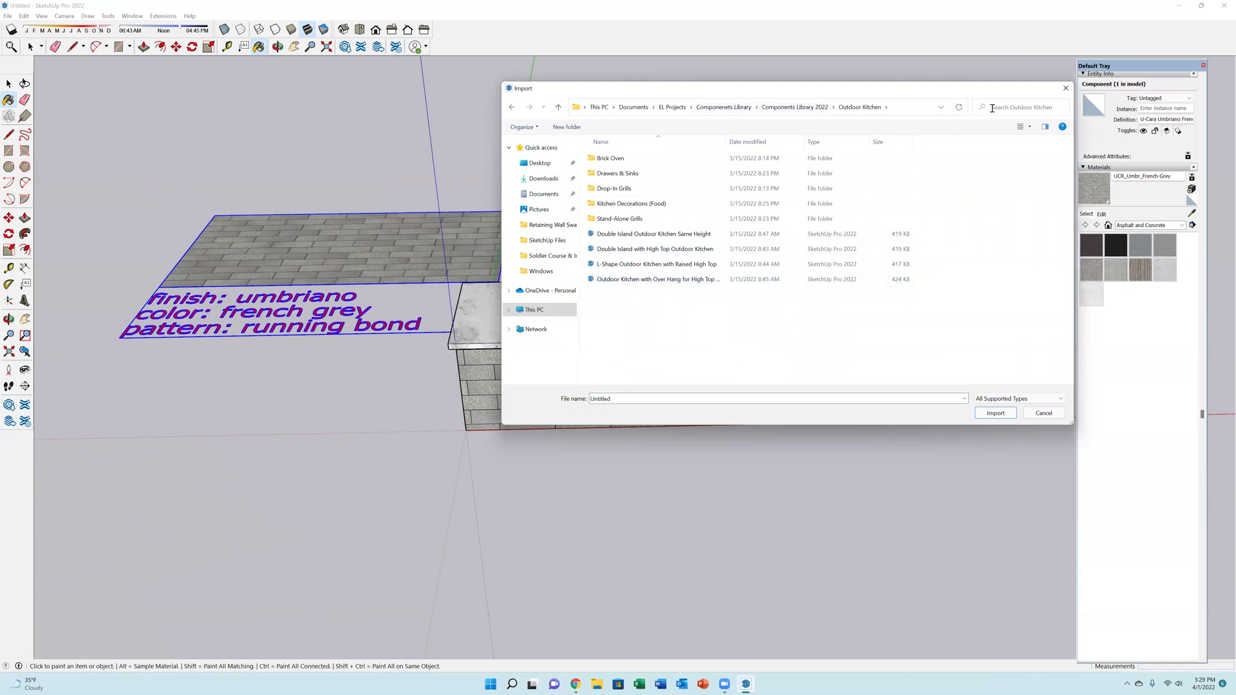
pyautogui.click(1020, 127)
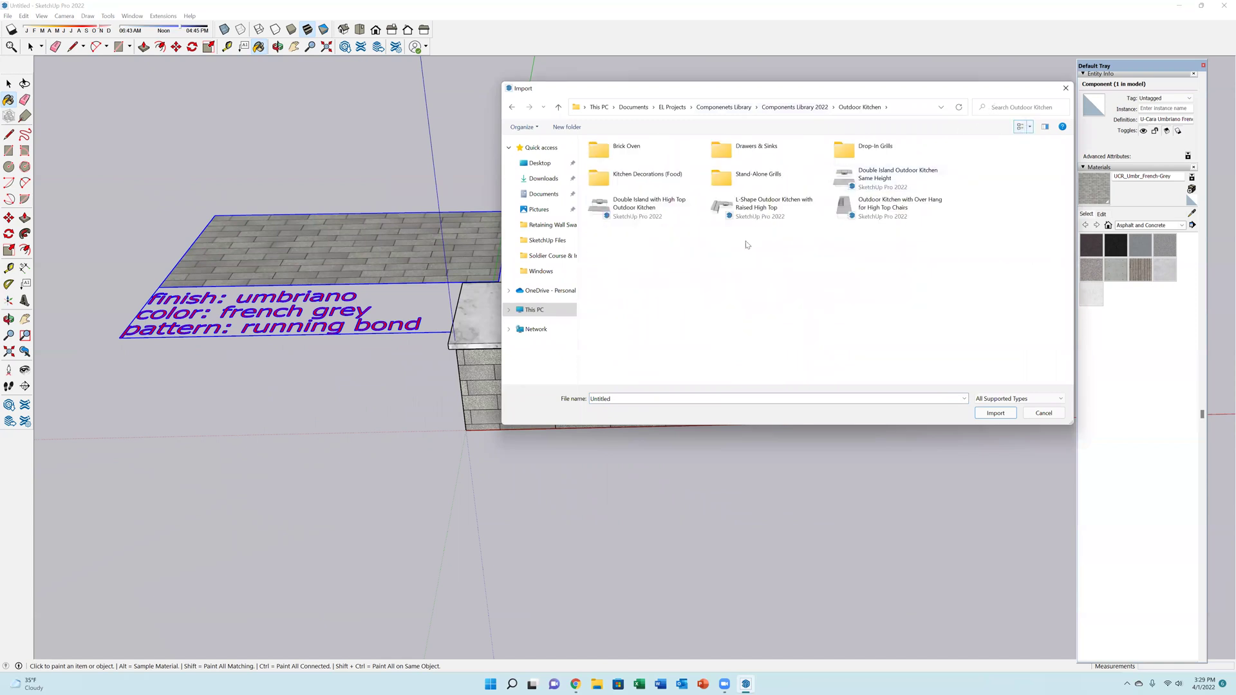
pyautogui.doubleClick(867, 149)
pyautogui.click(655, 160)
pyautogui.click(995, 413)
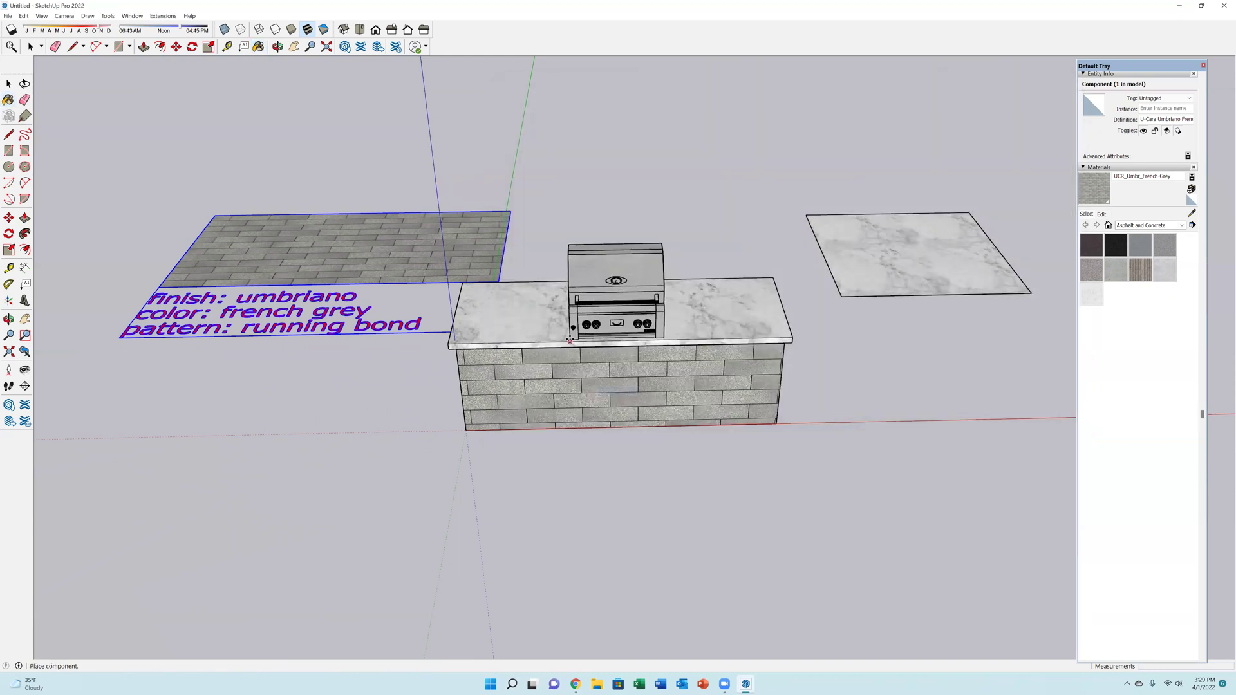
pyautogui.click(570, 344)
# Reposition the grill and zoom in to inspect how its base sits.
pyautogui.scroll(3, 573, 335)
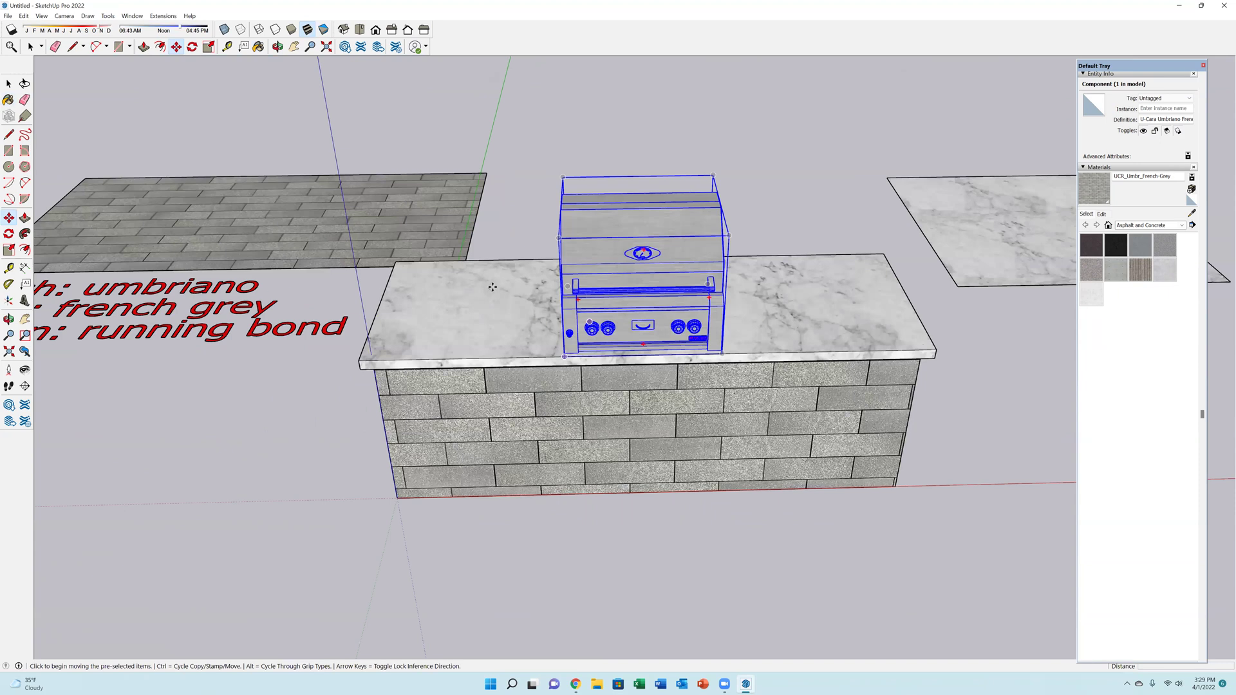
pyautogui.click(596, 325)
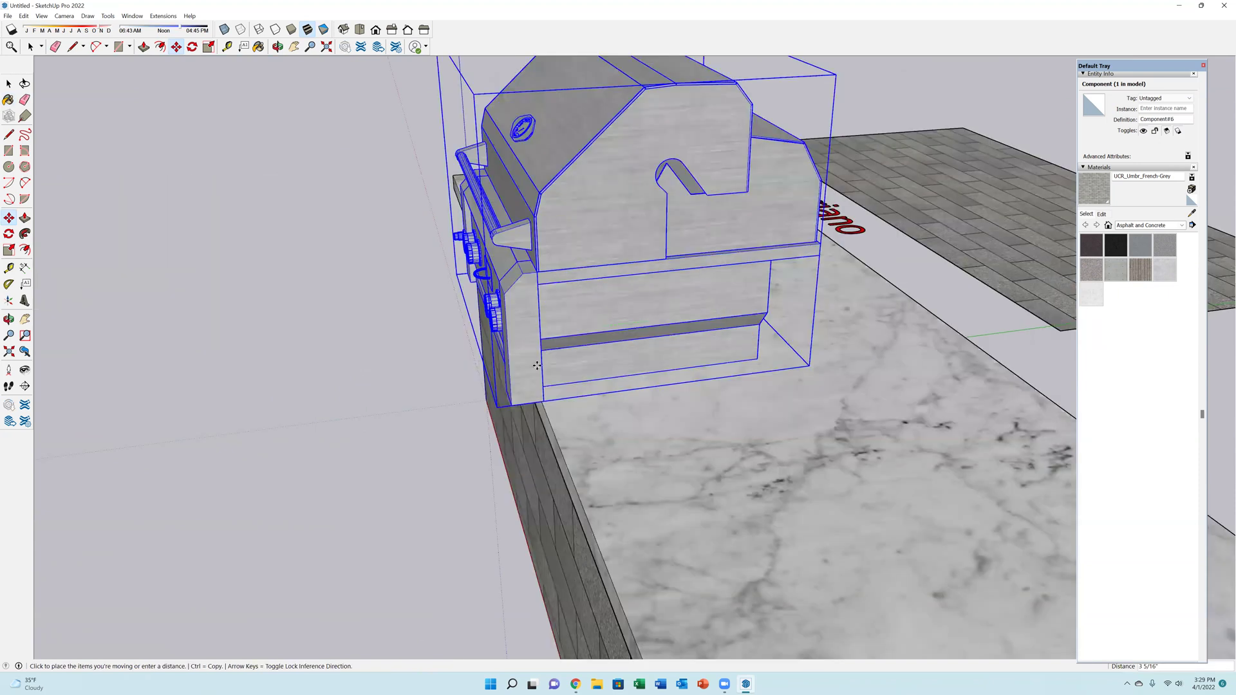
pyautogui.click(540, 365)
pyautogui.moveTo(503, 410); pyautogui.dragTo(453, 386, button='middle')
pyautogui.scroll(10, 455, 384)
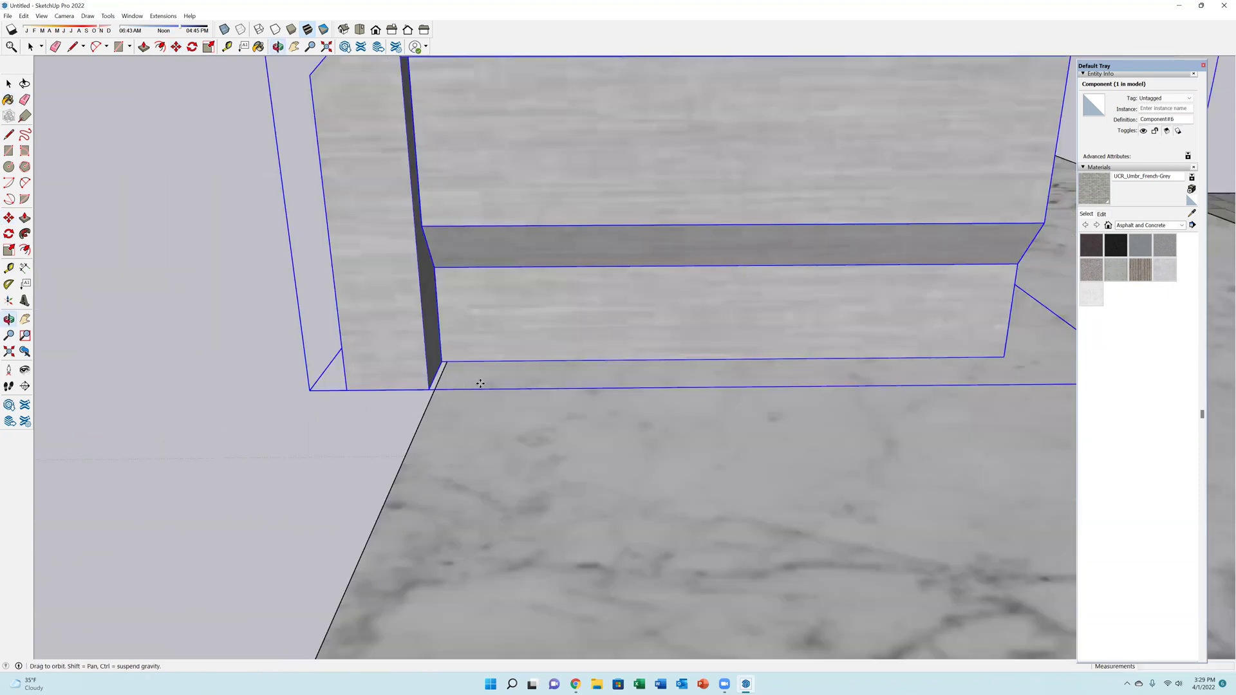
pyautogui.scroll(-5, 449, 452)
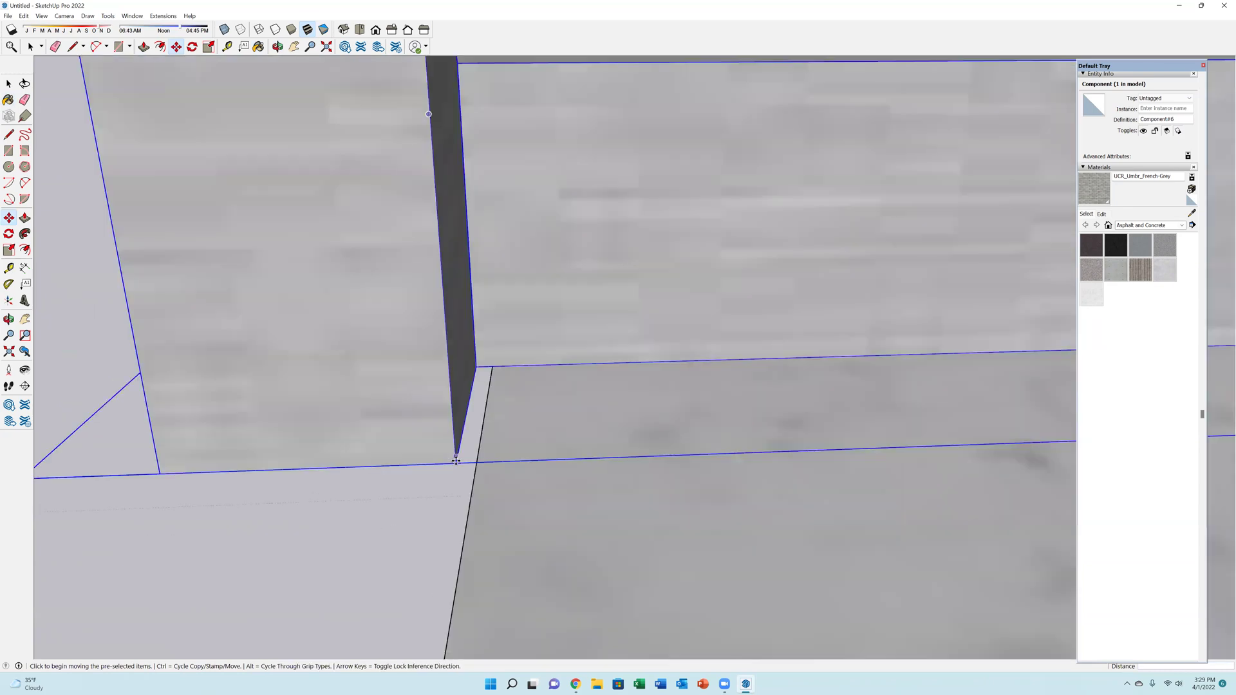
pyautogui.scroll(-8, 482, 442)
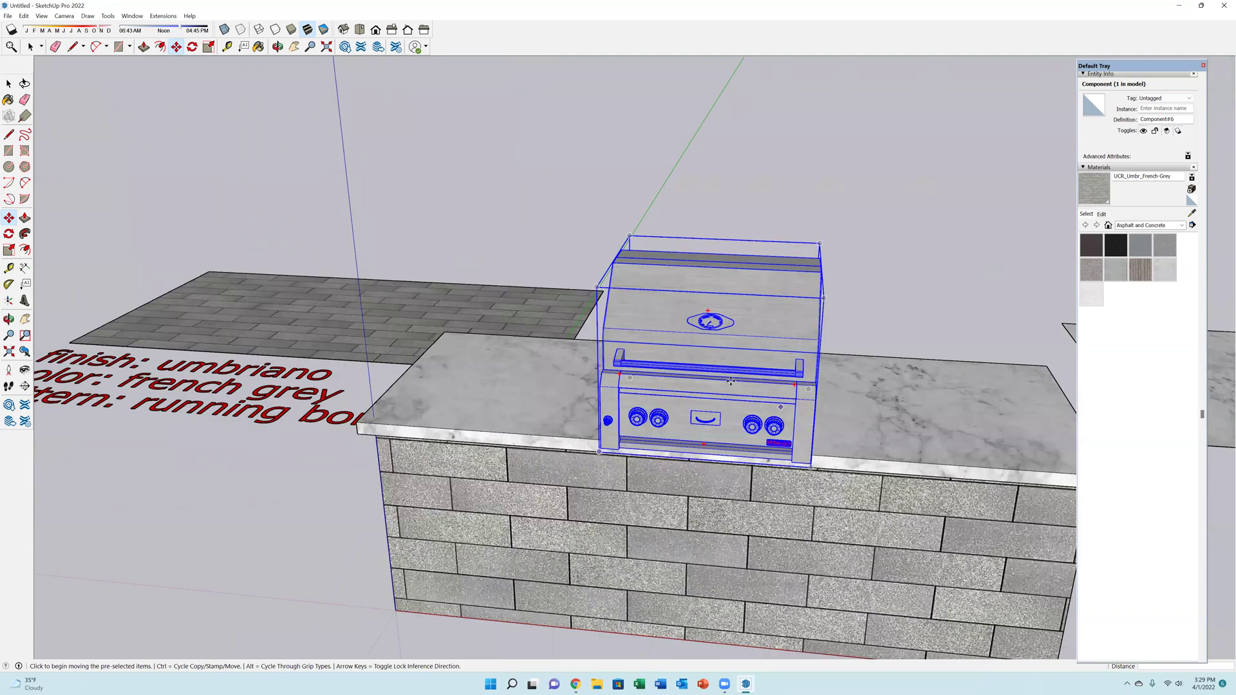
pyautogui.scroll(2, 731, 382)
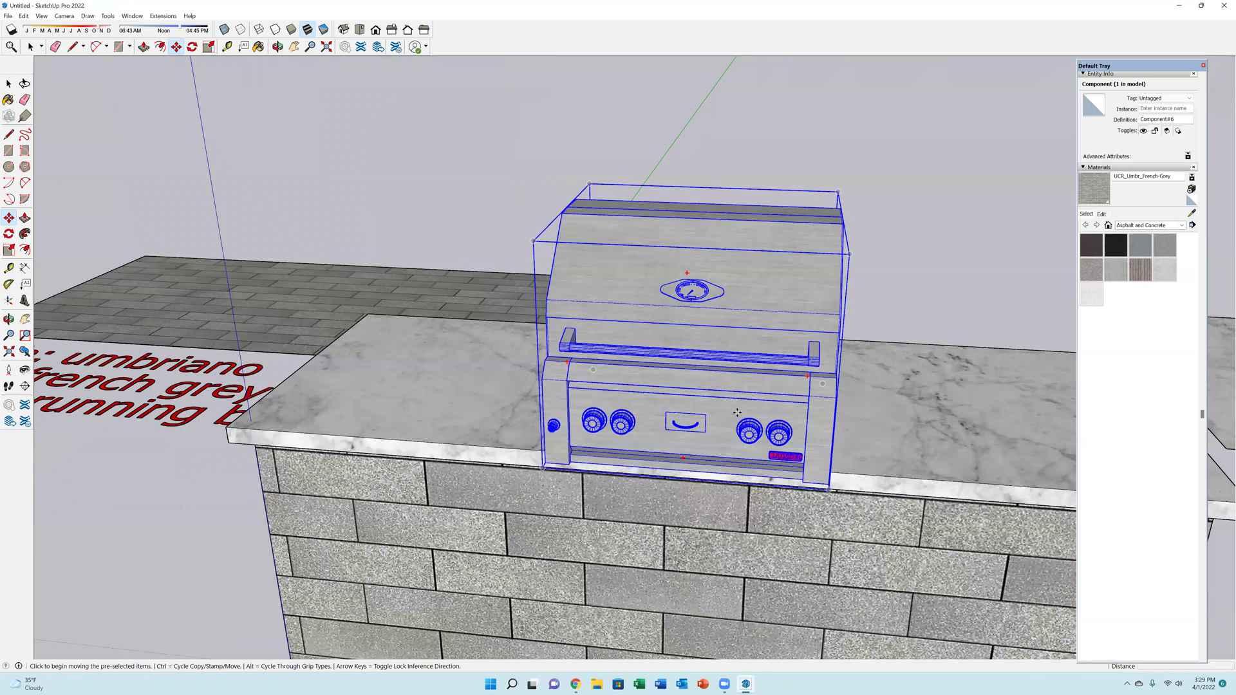
# Set the grill down into the counter and nudge it slightly right to center it.
pyautogui.click(738, 398)
pyautogui.scroll(-2, 452, 287)
pyautogui.moveTo(453, 287); pyautogui.dragTo(492, 304, button='middle')
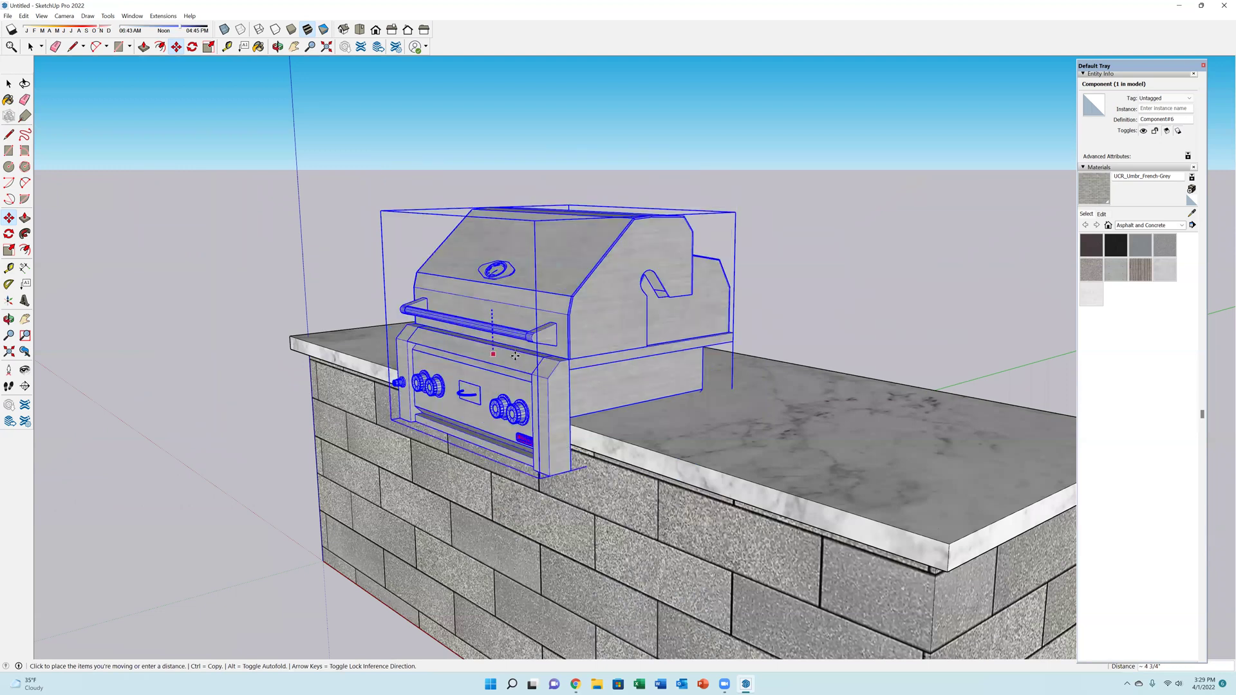
pyautogui.click(515, 356)
pyautogui.moveTo(515, 355); pyautogui.dragTo(809, 462, button='middle')
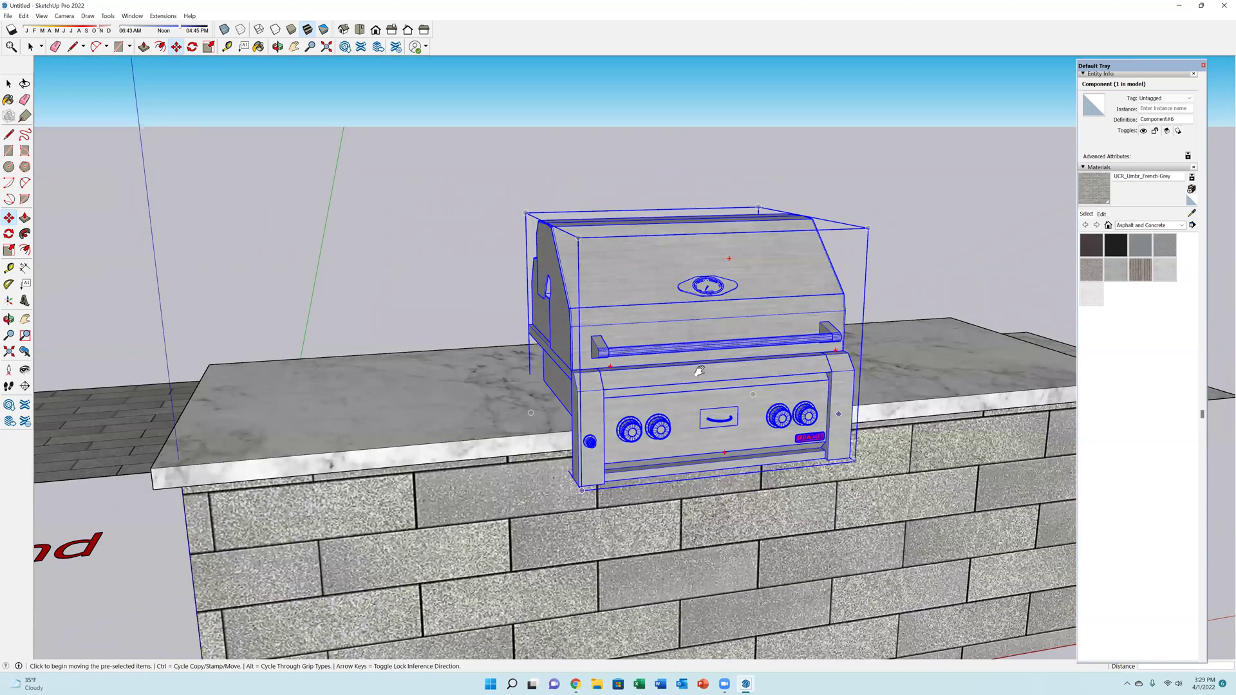
pyautogui.click(594, 370)
pyautogui.scroll(-5, 593, 370)
pyautogui.click(607, 373)
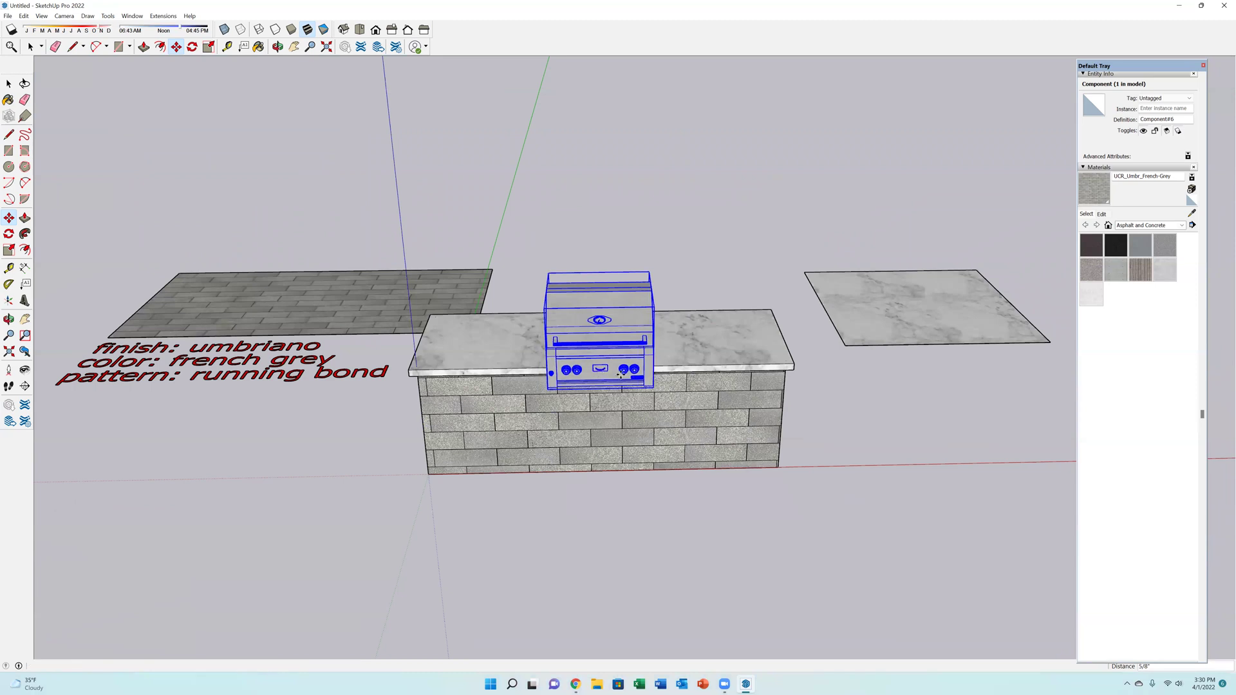
pyautogui.moveTo(694, 392); pyautogui.dragTo(674, 444, button='middle')
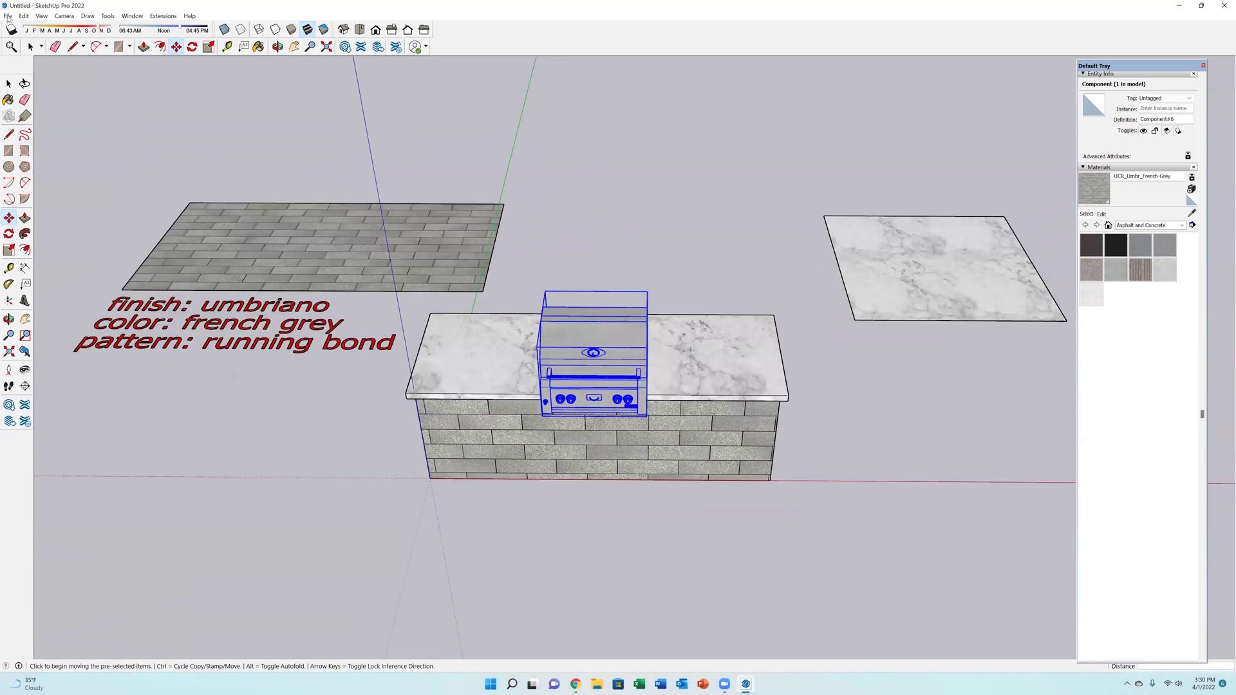
# Import Sauce Bottles for Grill from Outdoor Kitchen > Kitchen Decorations (Food).
pyautogui.click(75, 185)
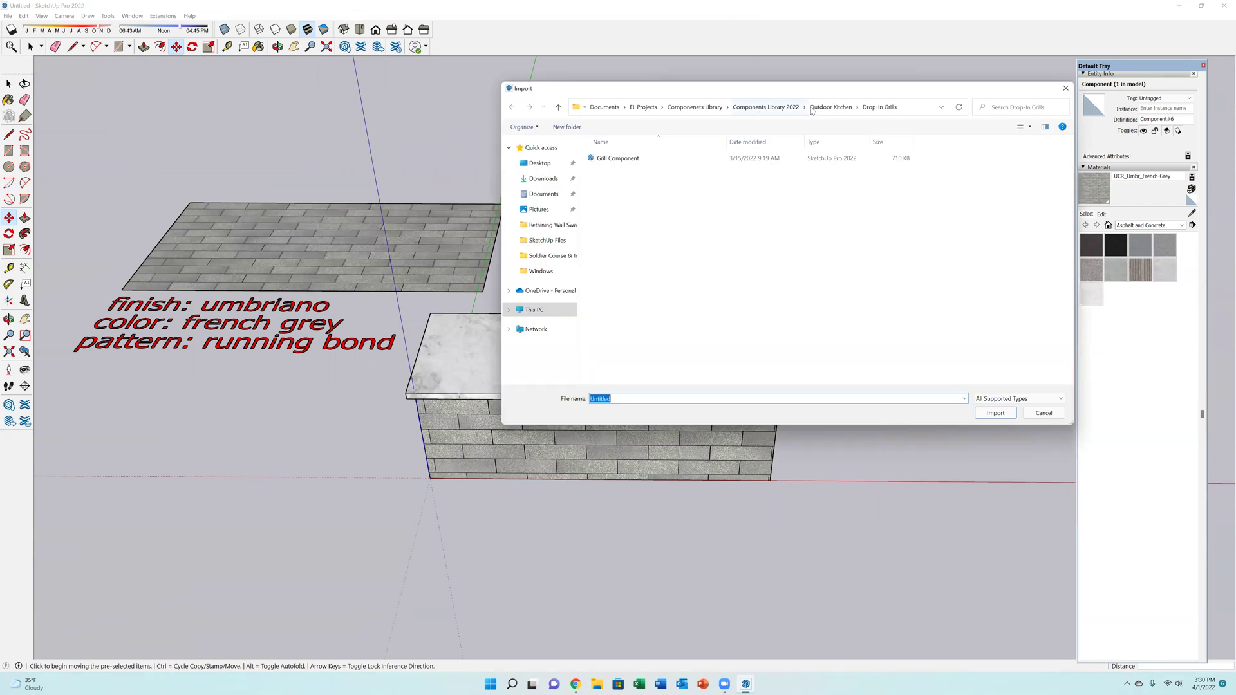
pyautogui.click(833, 107)
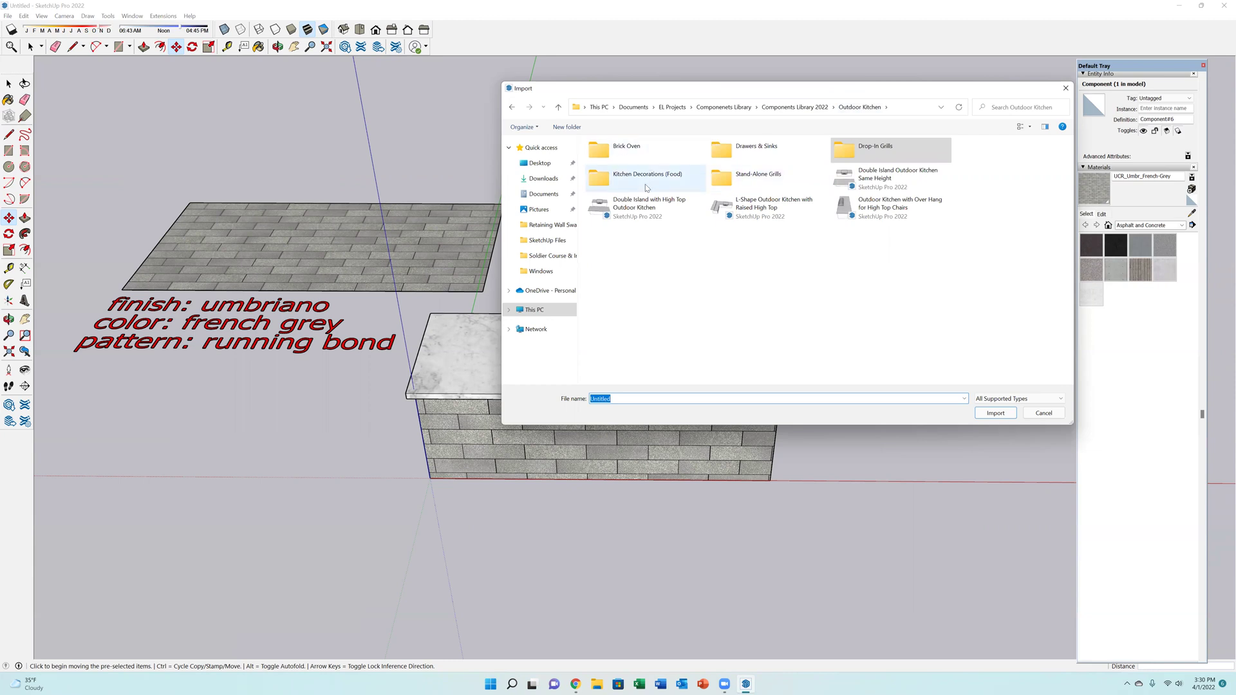
pyautogui.doubleClick(754, 148)
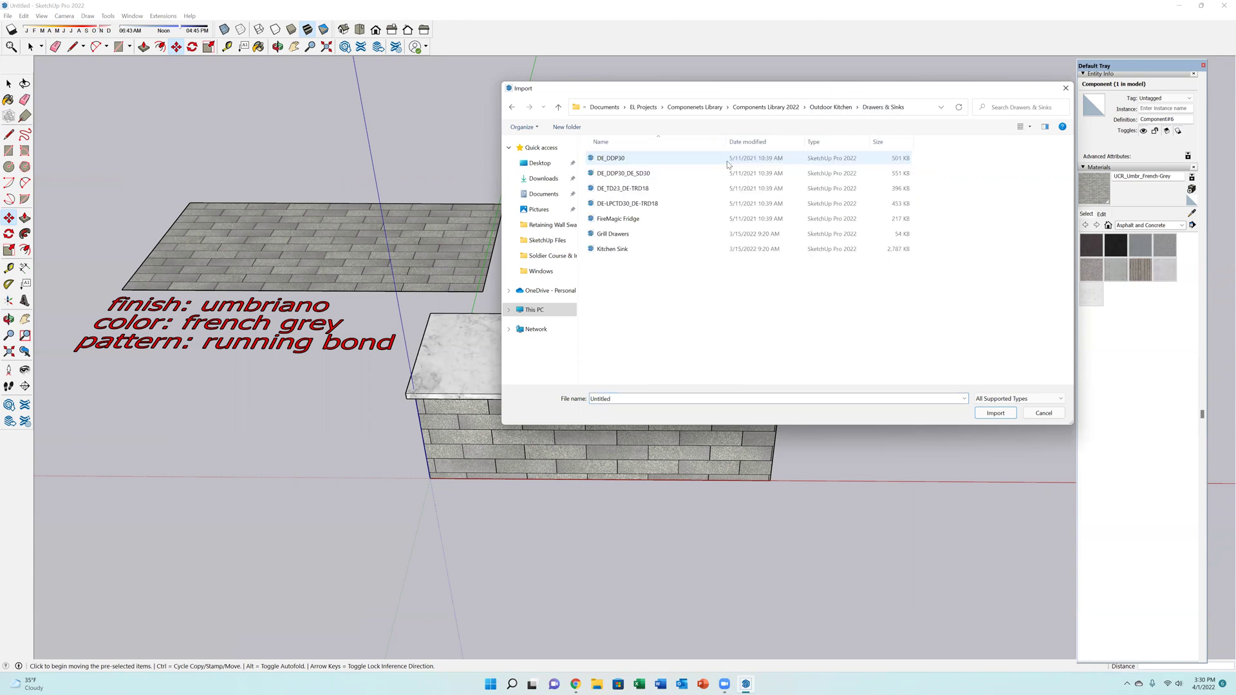
pyautogui.click(1020, 127)
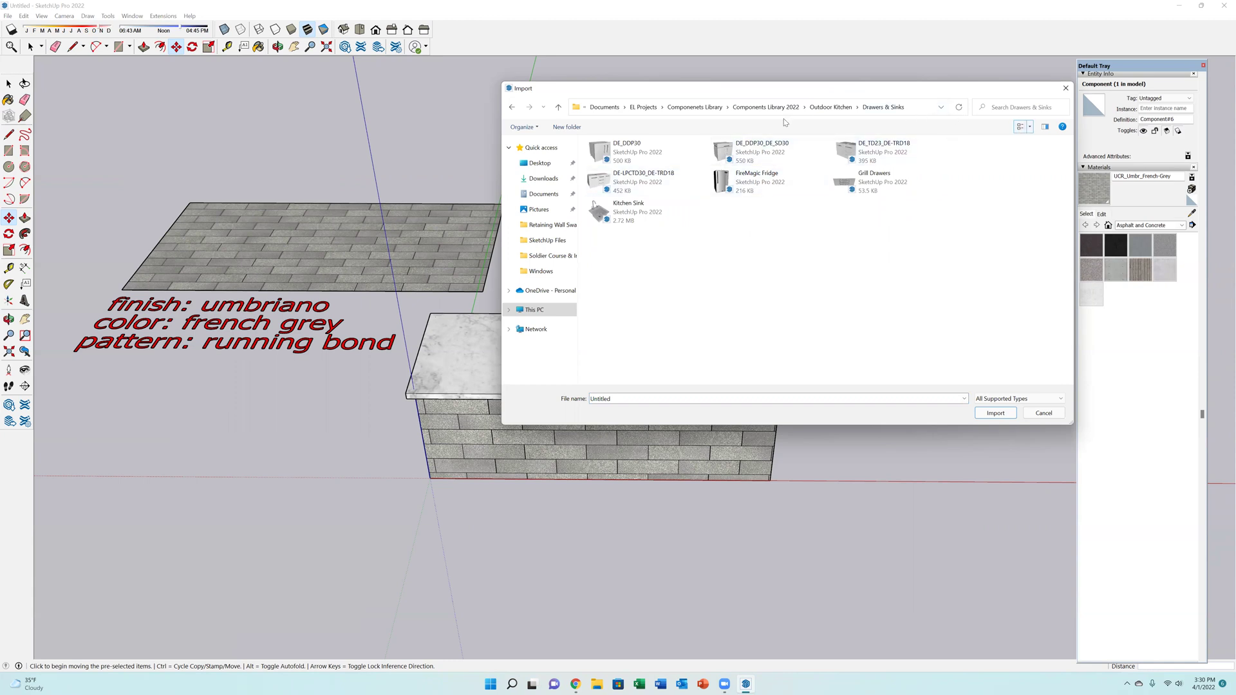
pyautogui.click(830, 108)
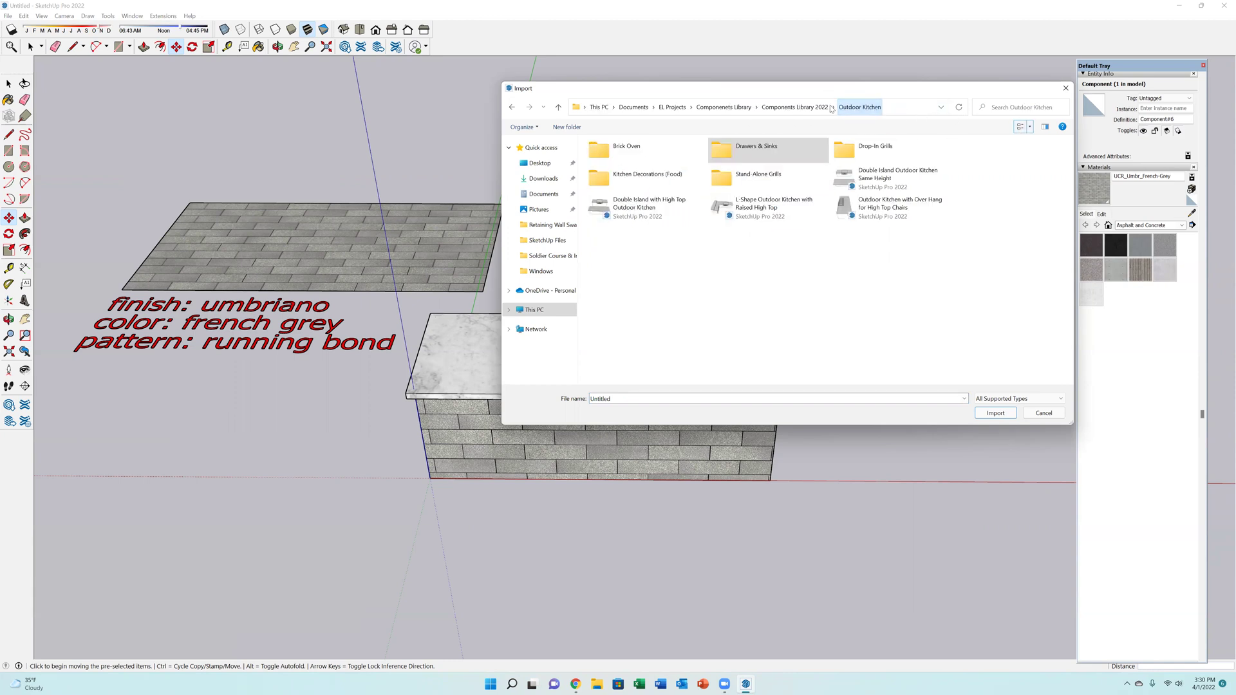
pyautogui.doubleClick(679, 184)
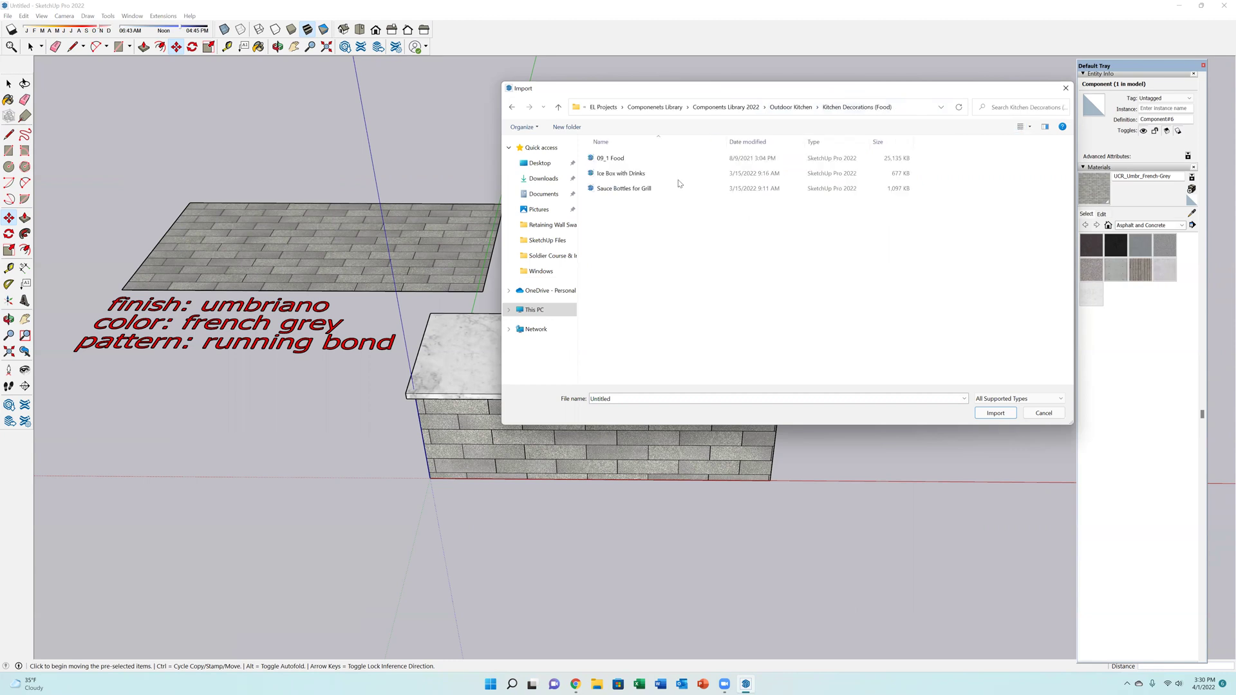
pyautogui.click(1019, 127)
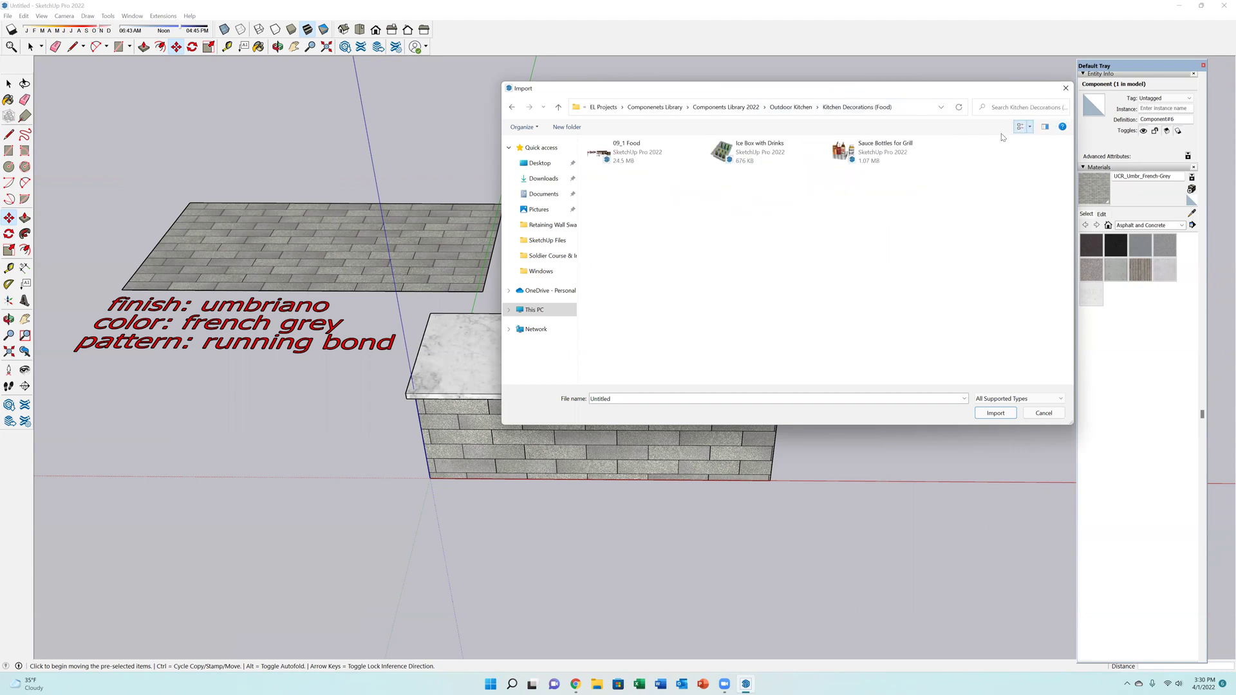
pyautogui.click(854, 163)
pyautogui.click(993, 419)
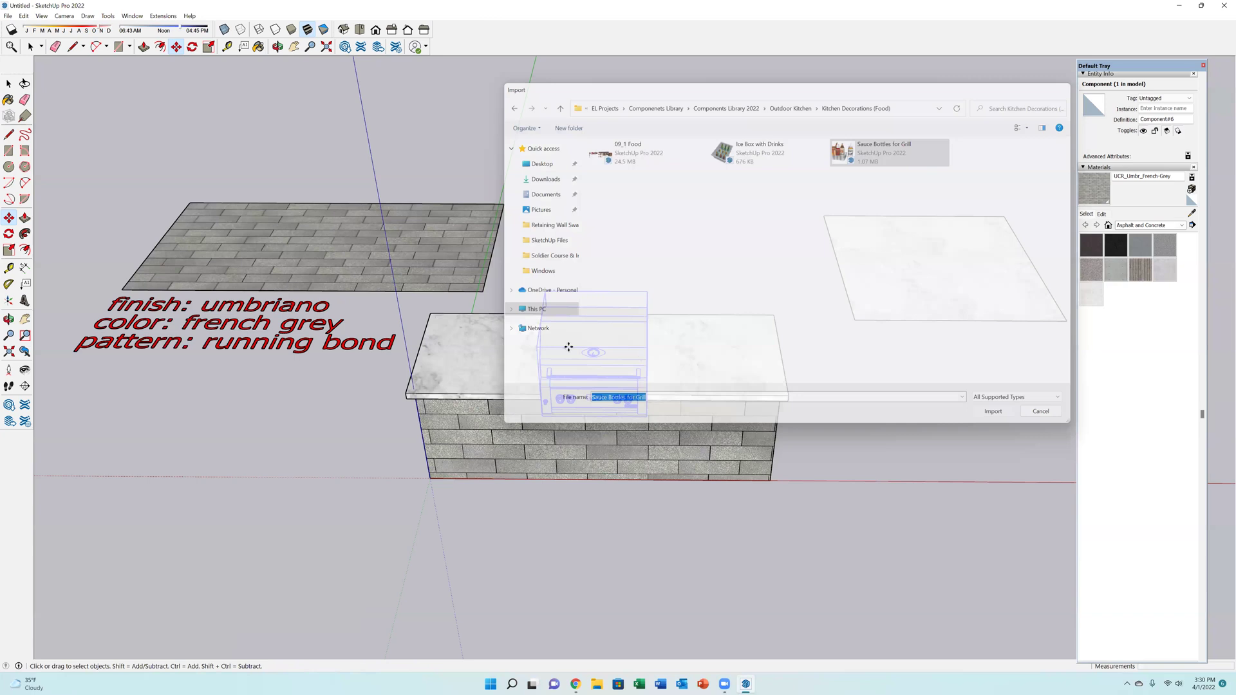
# Place the sauce bottles on the countertop and slide them next to the grill.
pyautogui.click(488, 358)
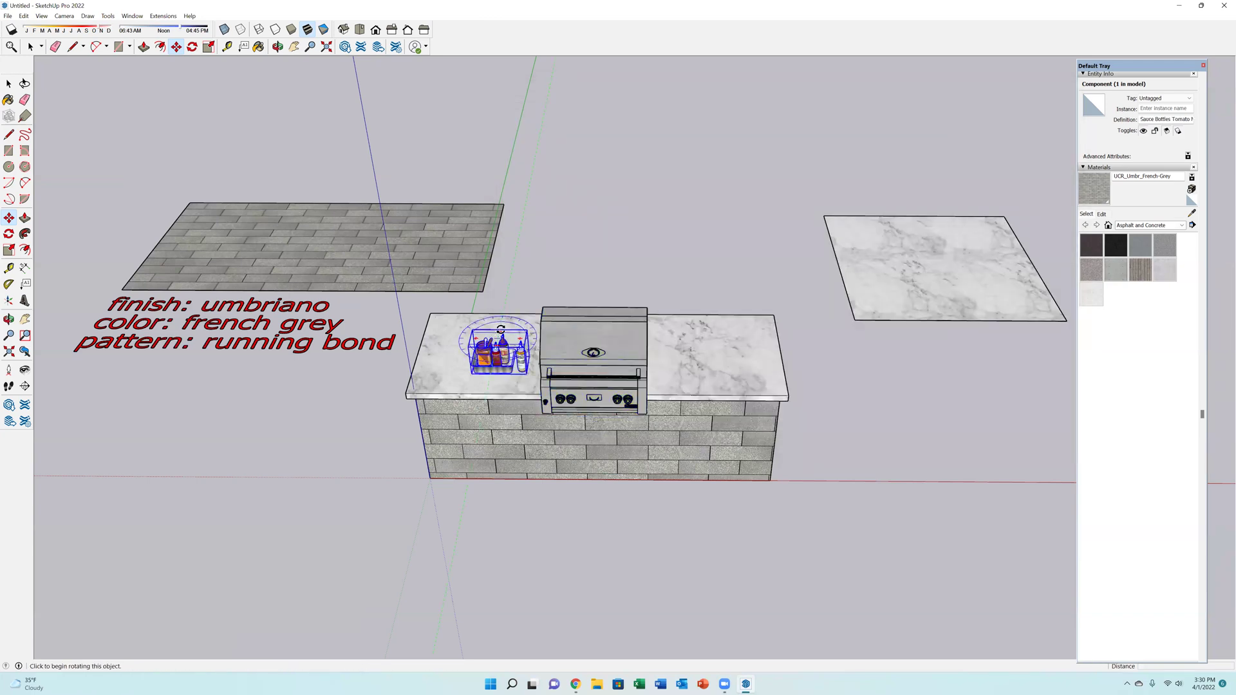
pyautogui.click(501, 329)
pyautogui.press('Escape')
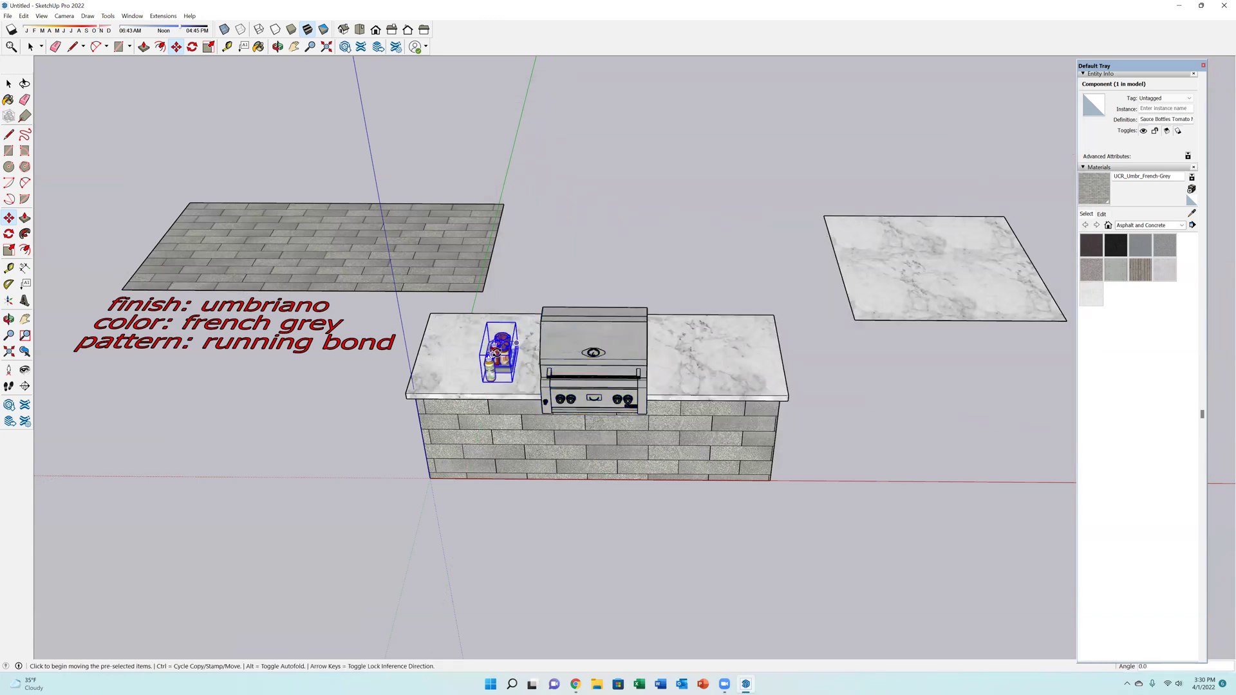
pyautogui.click(492, 348)
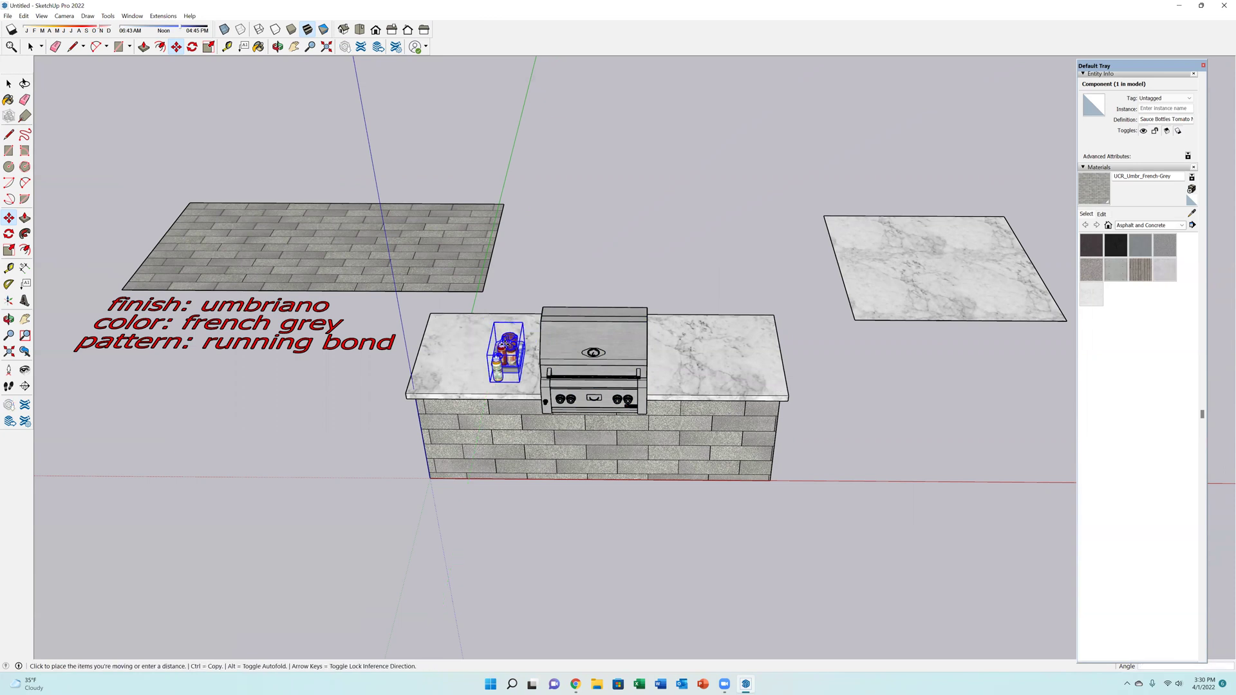
pyautogui.click(513, 345)
pyautogui.moveTo(616, 450); pyautogui.dragTo(487, 385, button='middle')
pyautogui.scroll(-3, 518, 435)
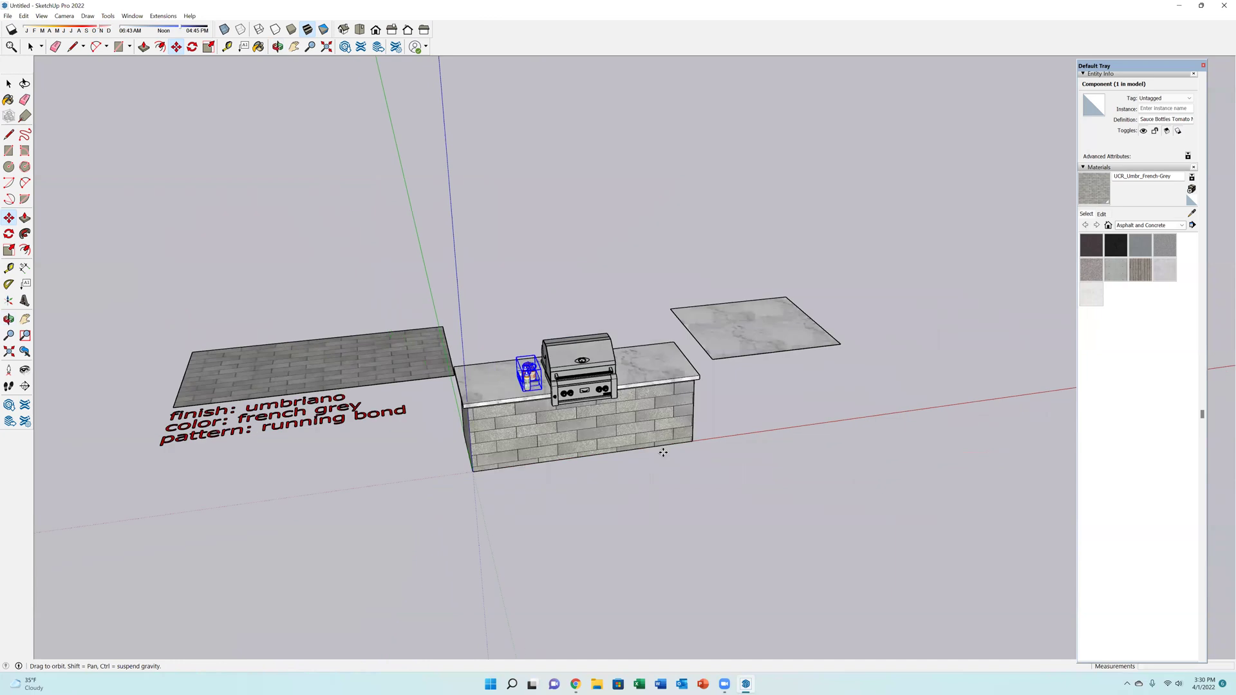
pyautogui.moveTo(668, 449); pyautogui.dragTo(522, 371, button='middle')
# Select the whole grill island and group its parts together.
pyautogui.press('space')
pyautogui.moveTo(510, 374); pyautogui.dragTo(725, 496)
pyautogui.rightClick(622, 422)
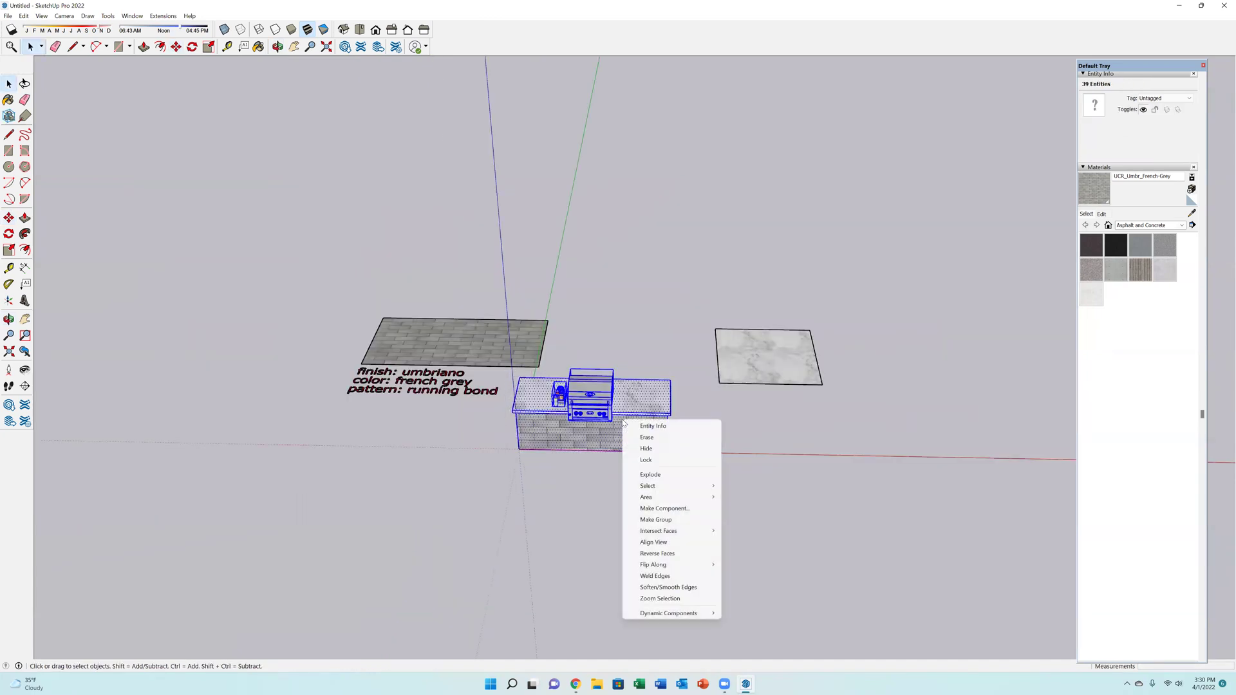
pyautogui.click(648, 506)
pyautogui.moveTo(653, 441); pyautogui.dragTo(523, 387, button='middle')
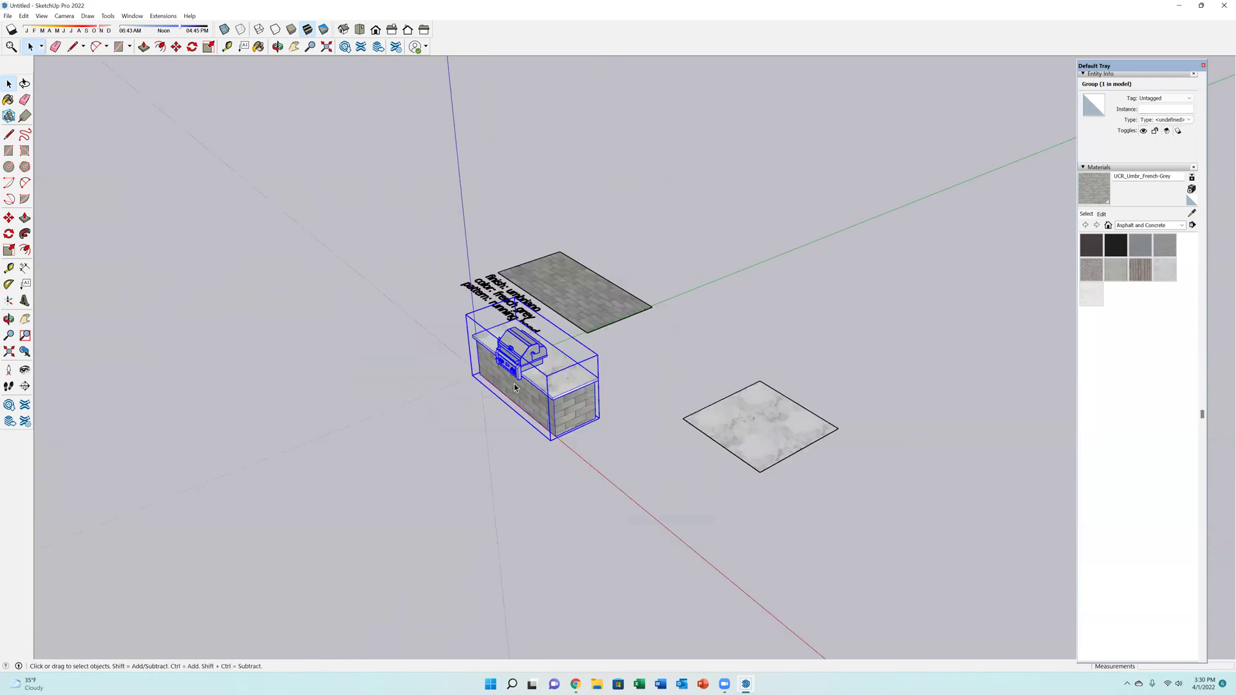
# Move a copy of the island group and place it in front of the original.
pyautogui.press('m')
pyautogui.press('ctrl')
pyautogui.click(550, 386)
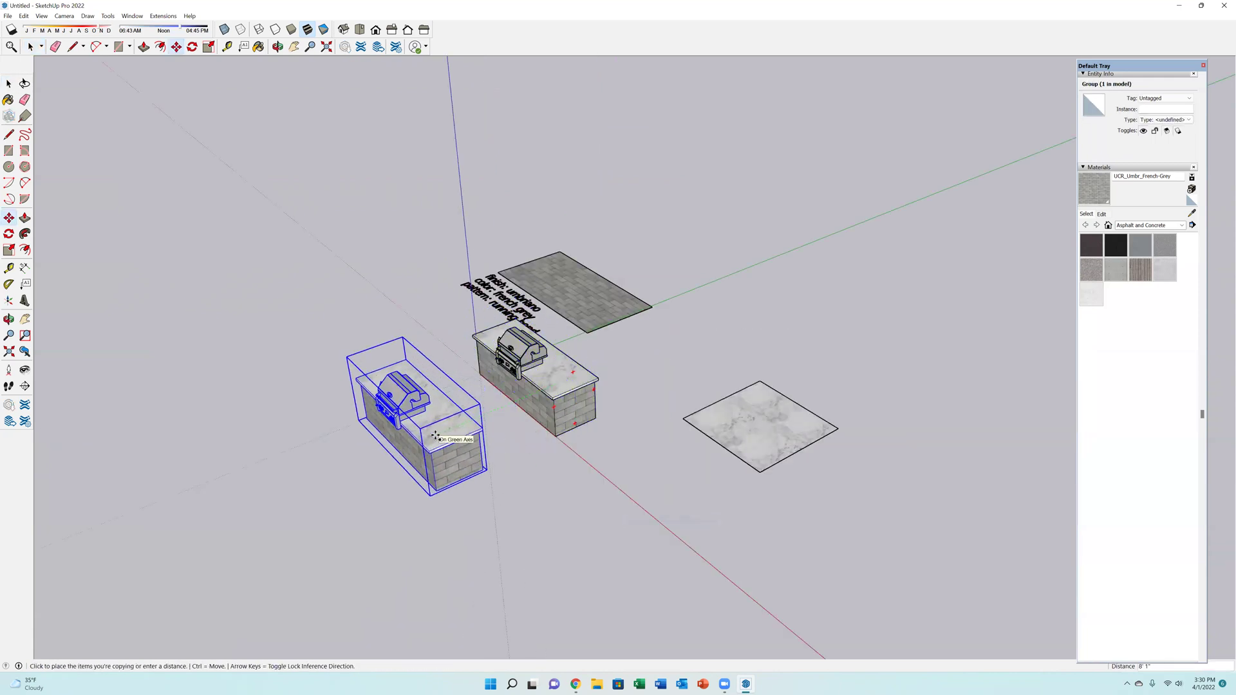
pyautogui.moveTo(435, 437); pyautogui.dragTo(650, 410, button='middle')
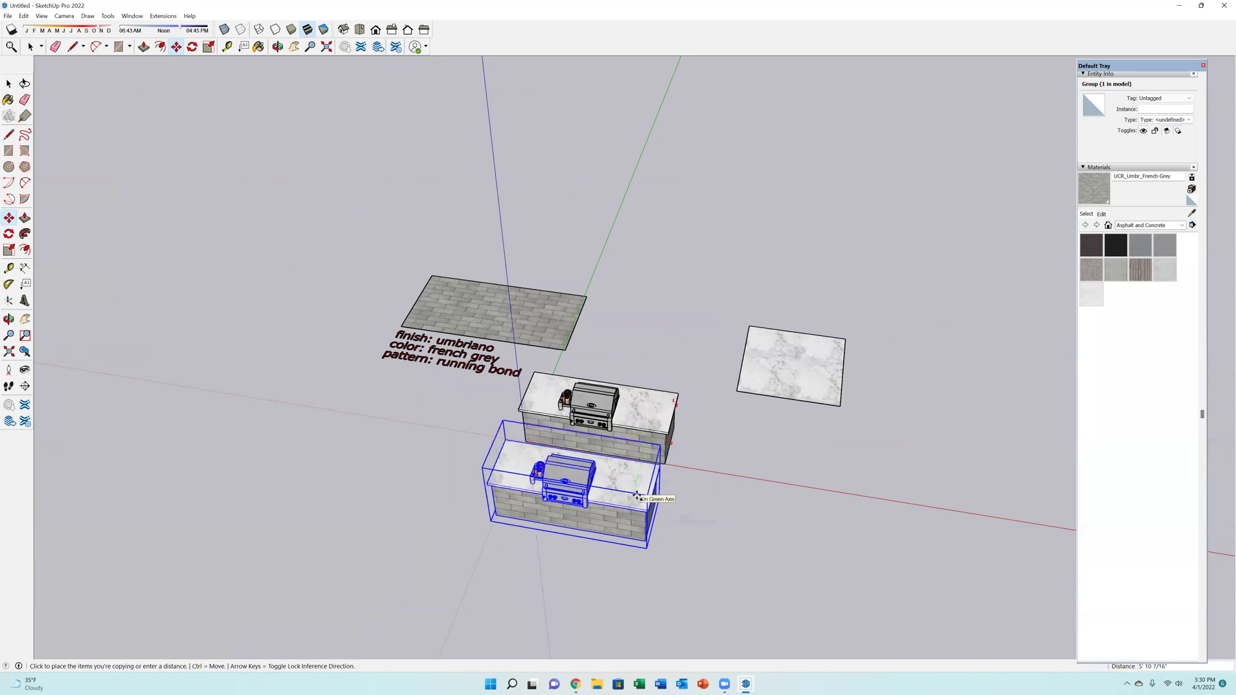
pyautogui.moveTo(640, 494); pyautogui.dragTo(578, 425, button='middle')
pyautogui.click(500, 435)
pyautogui.scroll(3, 557, 379)
pyautogui.moveTo(651, 420); pyautogui.dragTo(490, 358, button='middle')
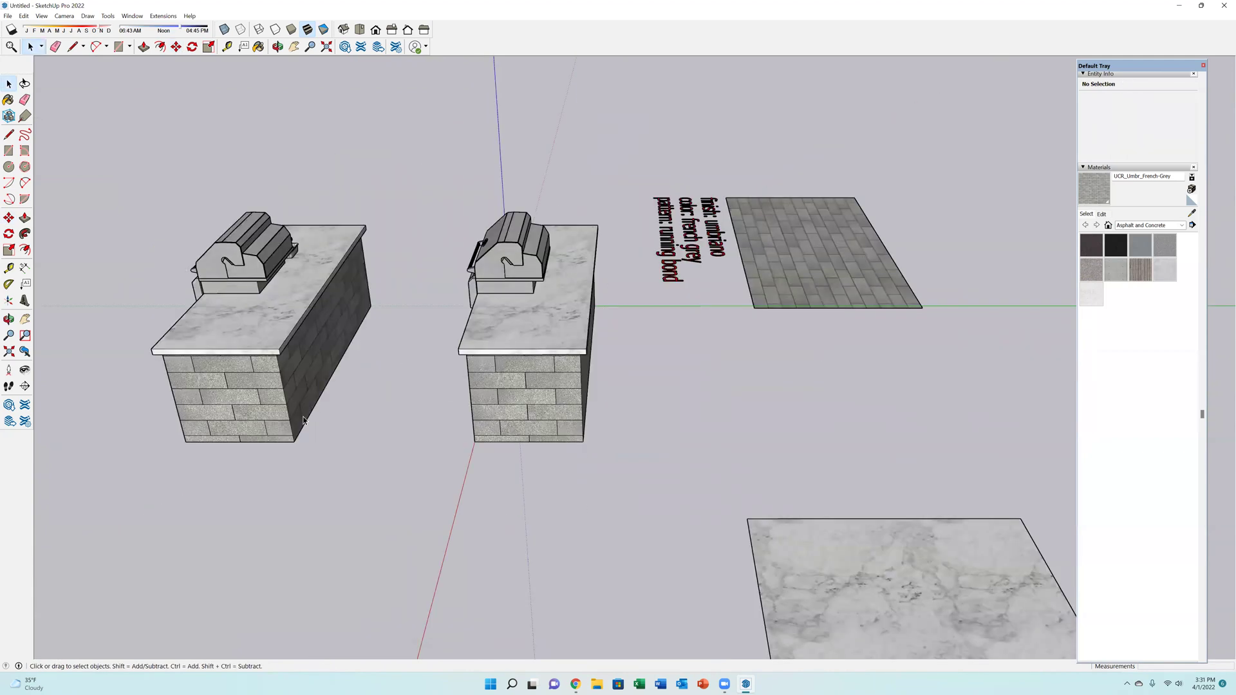
pyautogui.scroll(-3, 326, 422)
# Bring both islands into view and select the front island copy.
pyautogui.keyDown('shift'); pyautogui.moveTo(298, 450); pyautogui.dragTo(648, 329, button='middle'); pyautogui.keyUp('shift')
pyautogui.moveTo(693, 294)
pyautogui.mouseDown(button='middle')
pyautogui.moveTo(574, 307)
pyautogui.moveTo(640, 328)
pyautogui.mouseUp(button='middle')
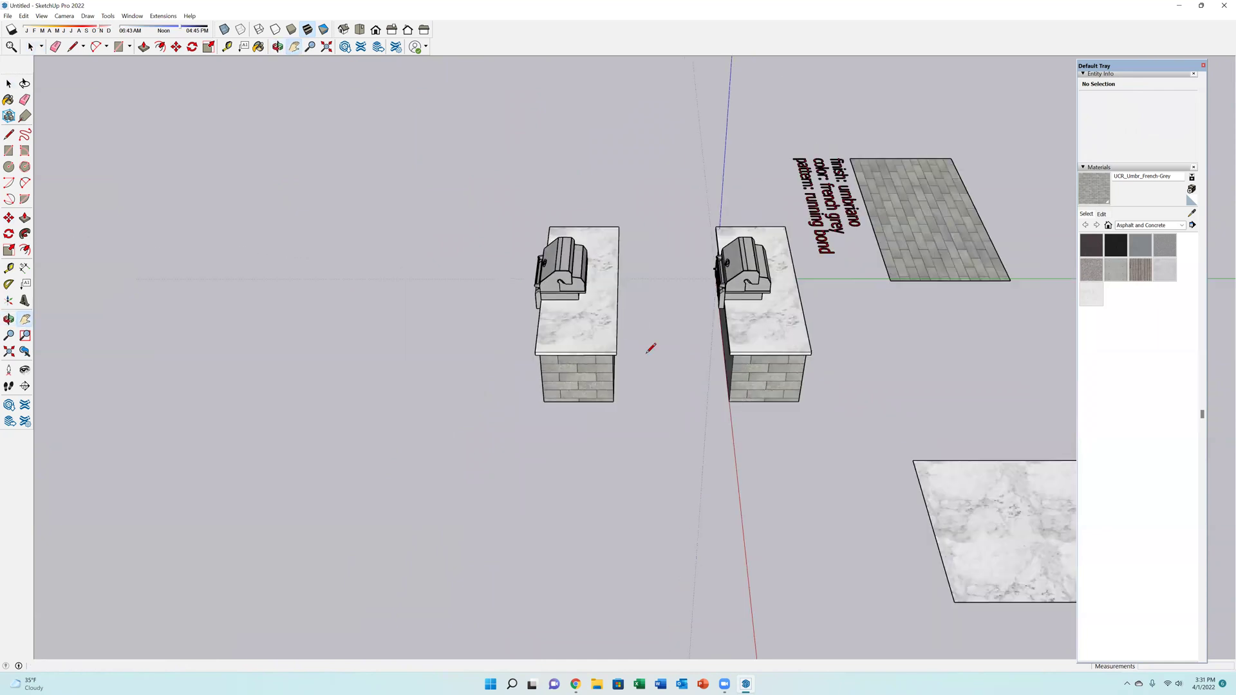
pyautogui.click(729, 402)
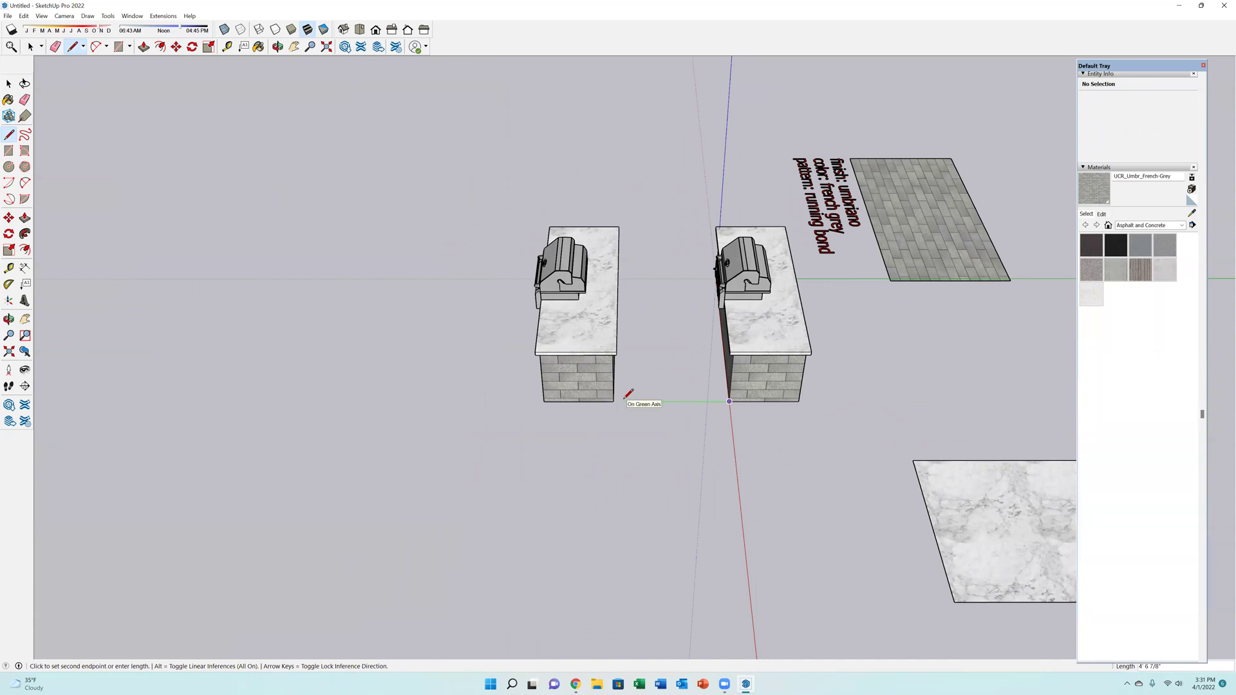
pyautogui.moveTo(504, 414); pyautogui.dragTo(800, 394, button='middle')
pyautogui.press('space')
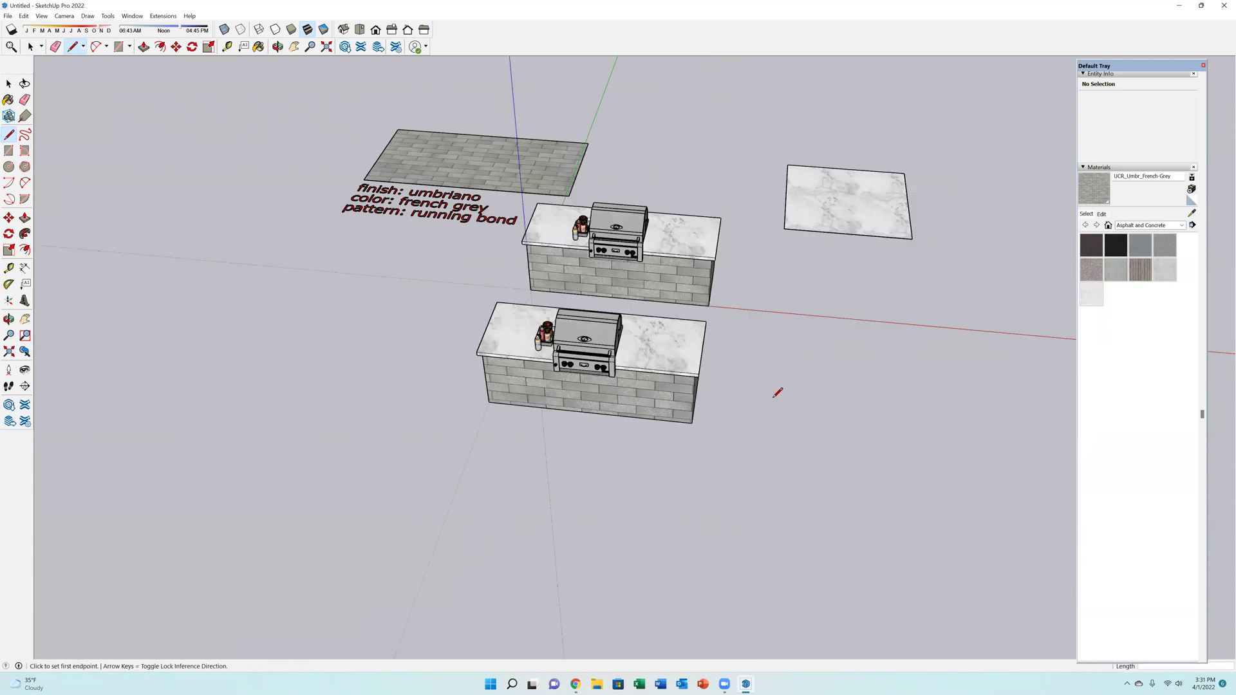
pyautogui.click(622, 337)
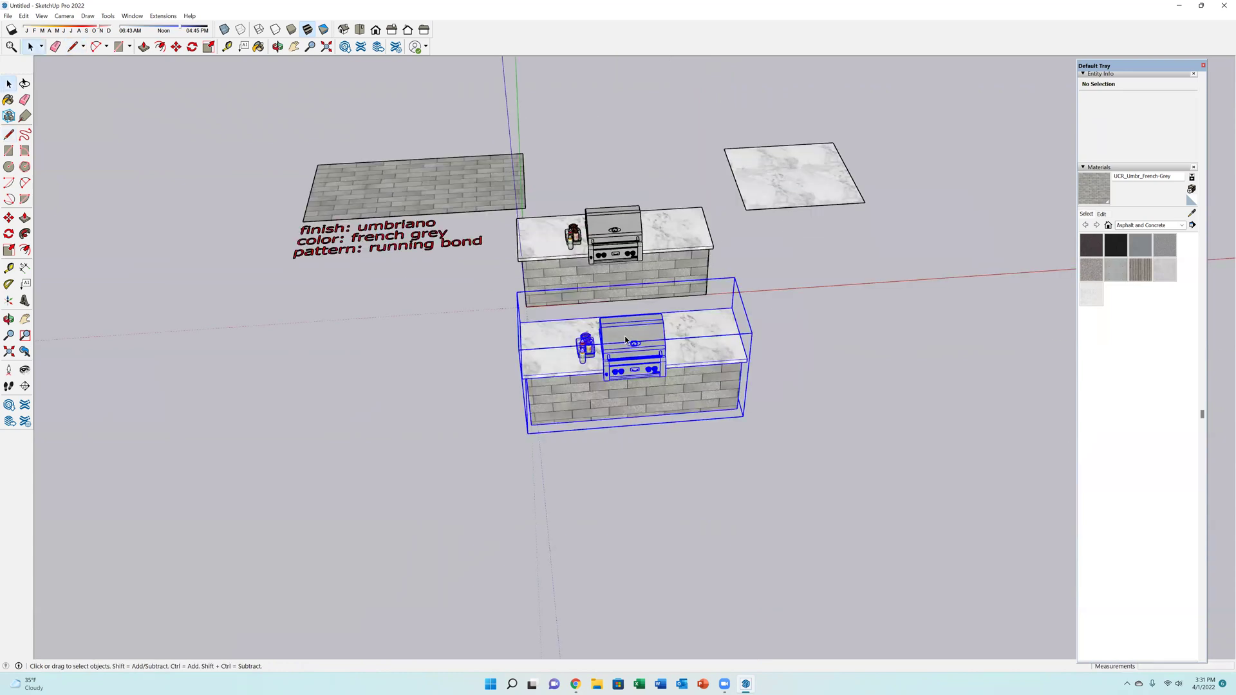
# Inside the copied island, delete the grill and the condiment tray.
pyautogui.doubleClick(642, 352)
pyautogui.click(642, 352)
pyautogui.press('Delete')
pyautogui.click(587, 350)
pyautogui.press('Delete')
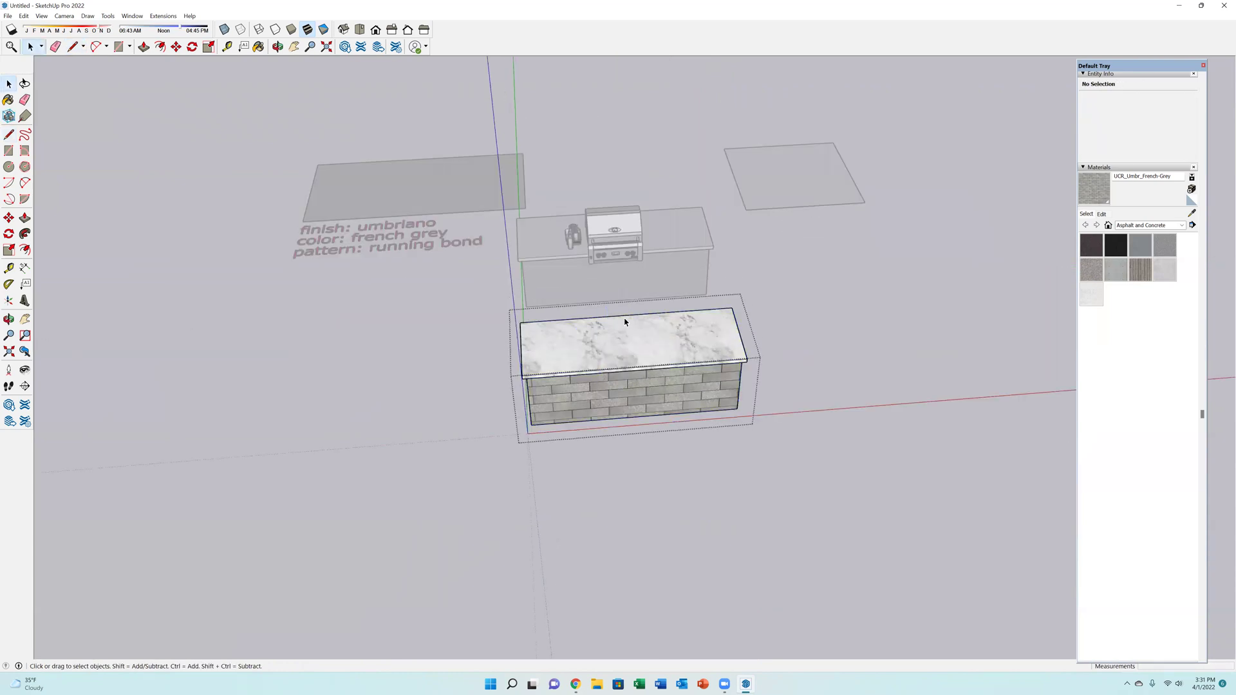
# Push the stone base's side face inward by 1' 6".
pyautogui.scroll(2, 620, 305)
pyautogui.moveTo(618, 304); pyautogui.dragTo(446, 313, button='middle')
pyautogui.scroll(3, 481, 290)
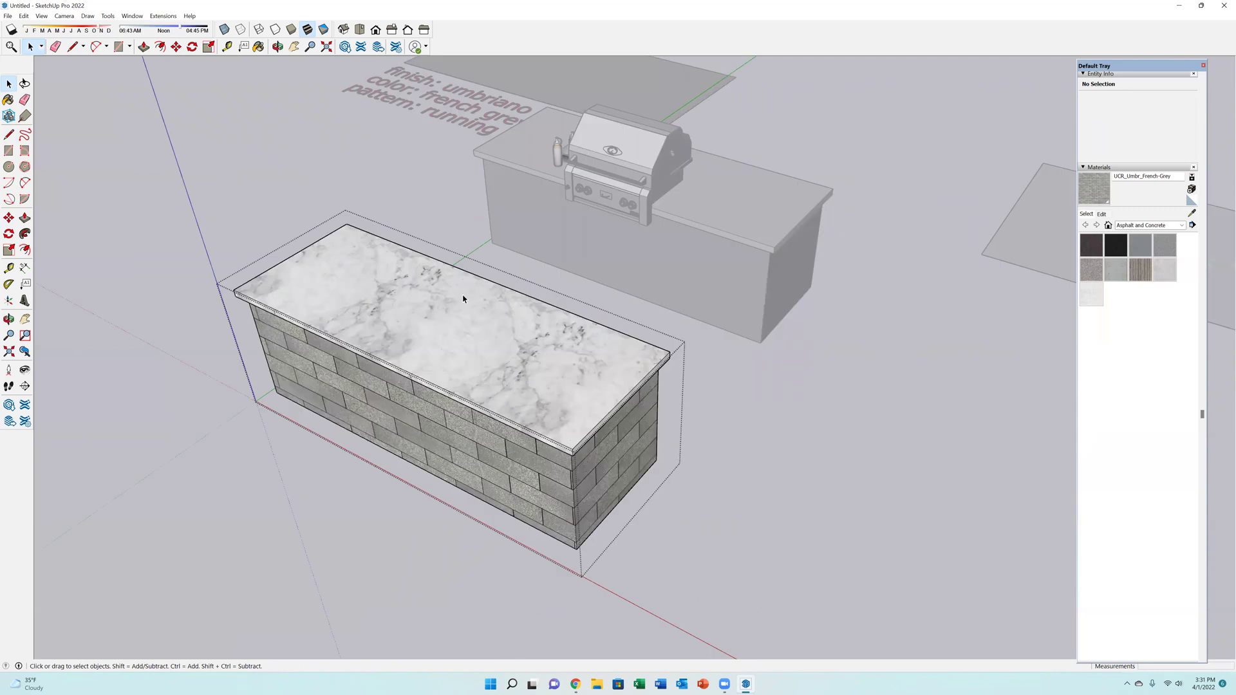
pyautogui.keyDown('shift'); pyautogui.moveTo(513, 291); pyautogui.dragTo(738, 327, button='middle'); pyautogui.keyUp('shift')
pyautogui.moveTo(738, 327); pyautogui.dragTo(611, 329, button='middle')
pyautogui.moveTo(604, 408); pyautogui.dragTo(675, 360, button='middle')
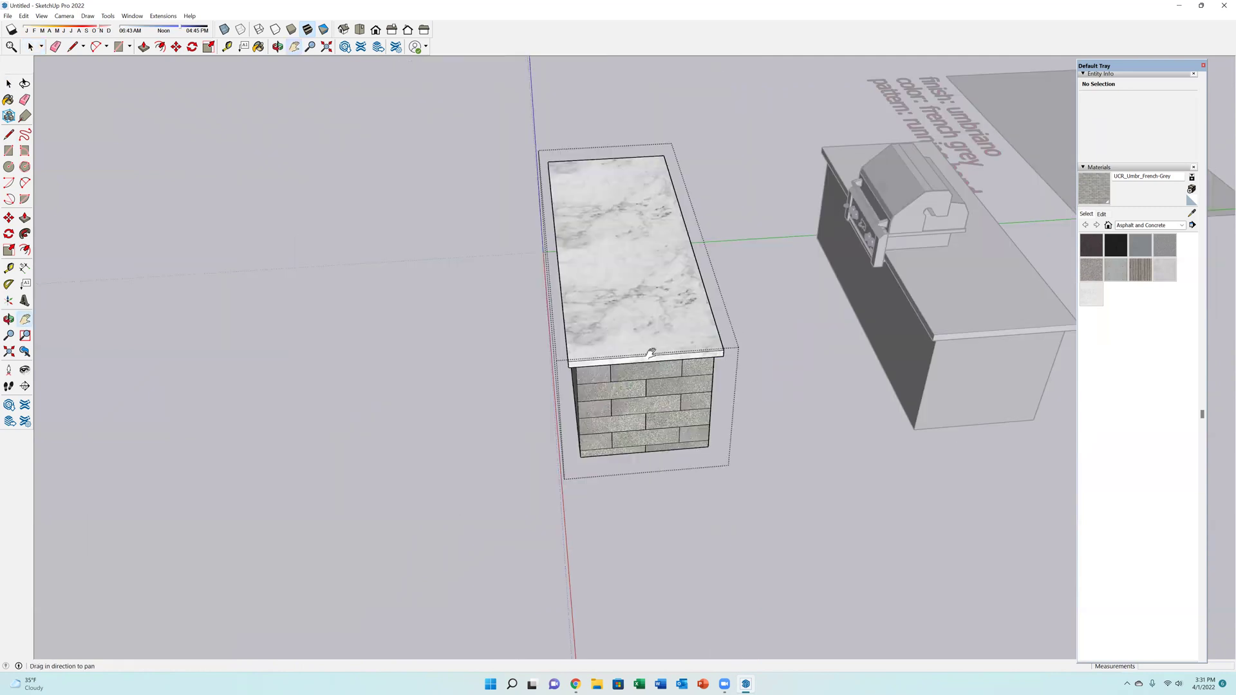
pyautogui.scroll(3, 647, 352)
pyautogui.press('p')
pyautogui.click(599, 354)
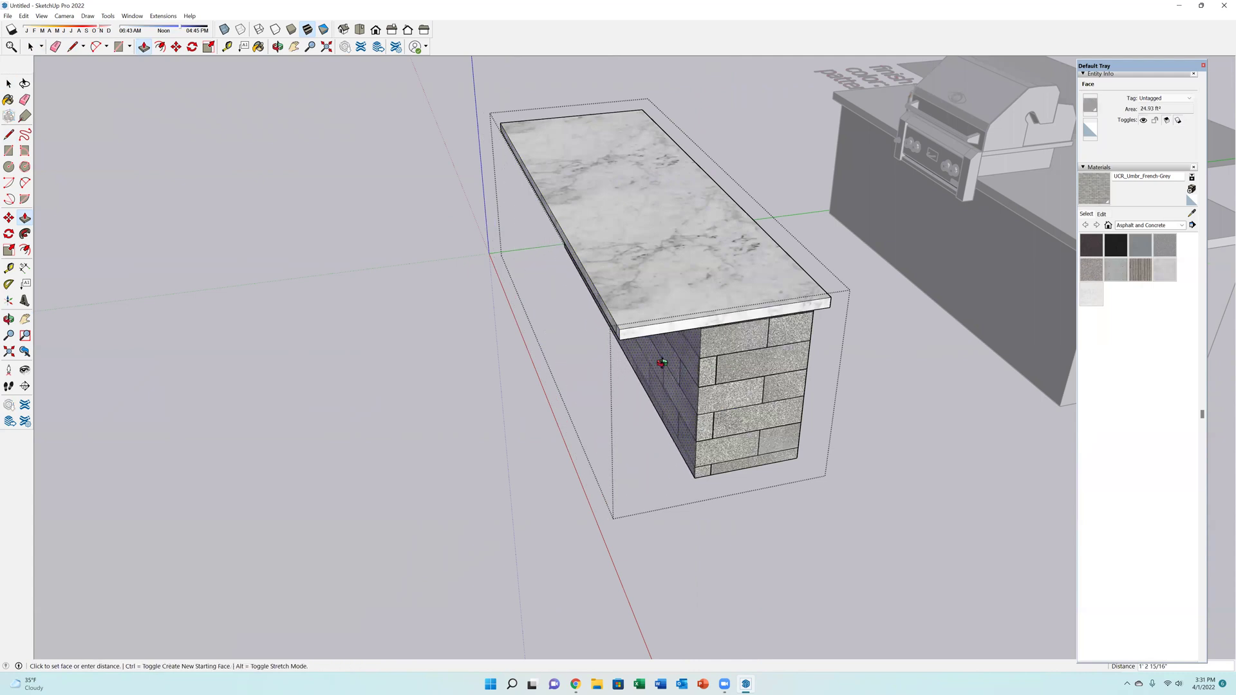
pyautogui.moveTo(558, 326); pyautogui.dragTo(596, 336, button='middle')
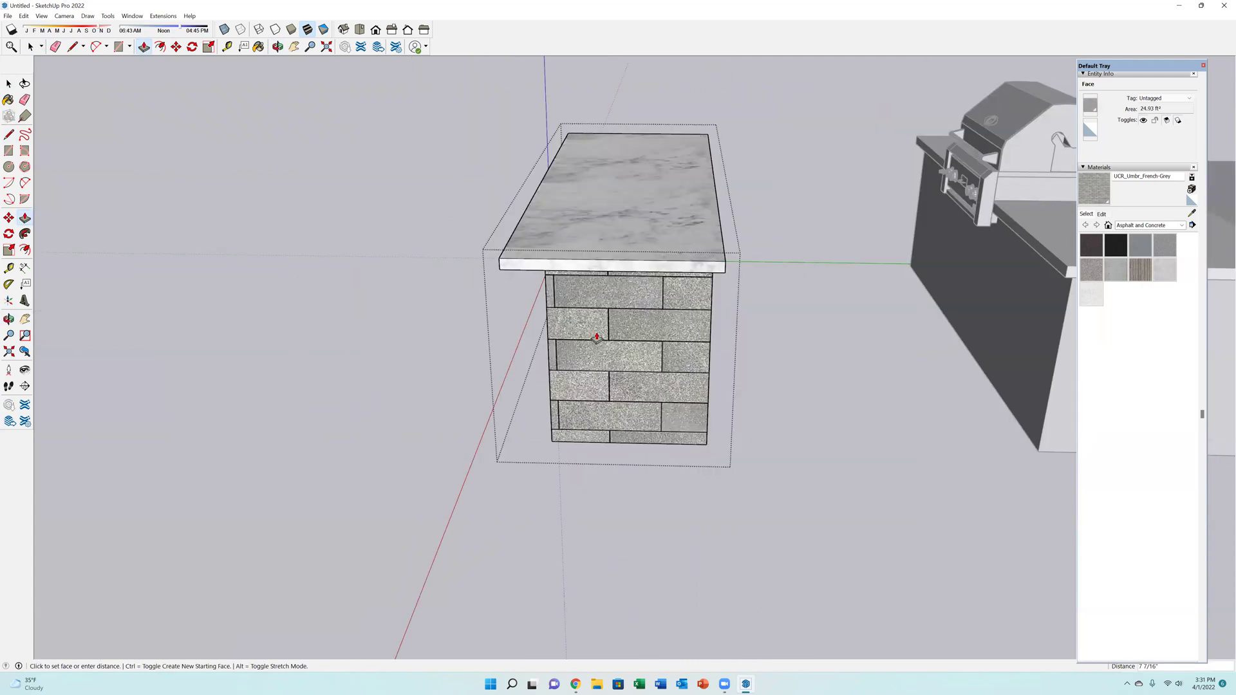
pyautogui.click(599, 337)
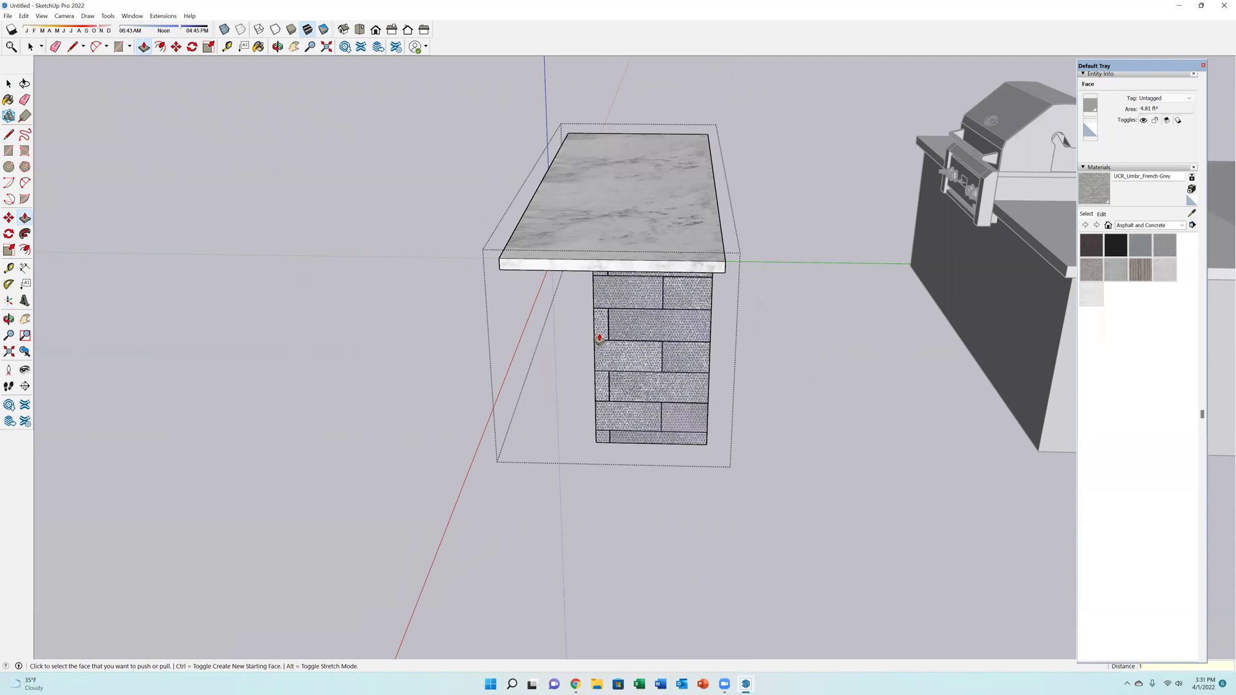
pyautogui.press('Return')
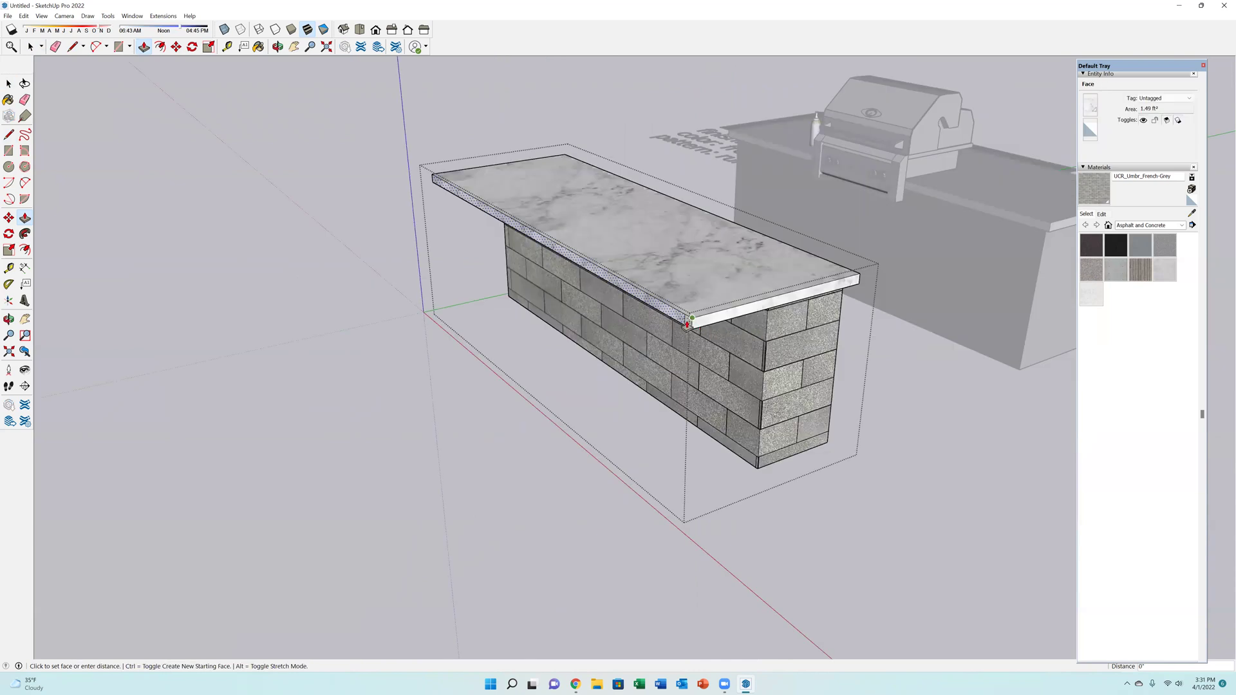
# Pull the countertop's long edge out 14 into an overhang, leaving the edge flush.
pyautogui.click(759, 331)
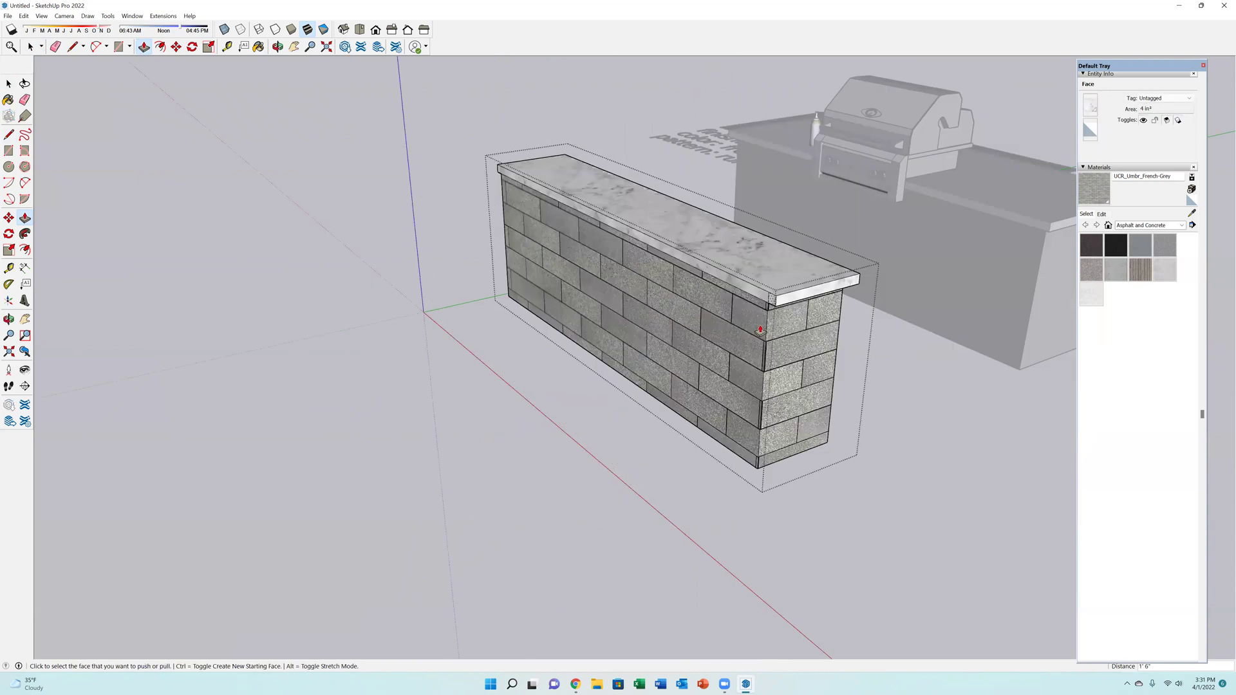
pyautogui.click(744, 290)
pyautogui.click(636, 315)
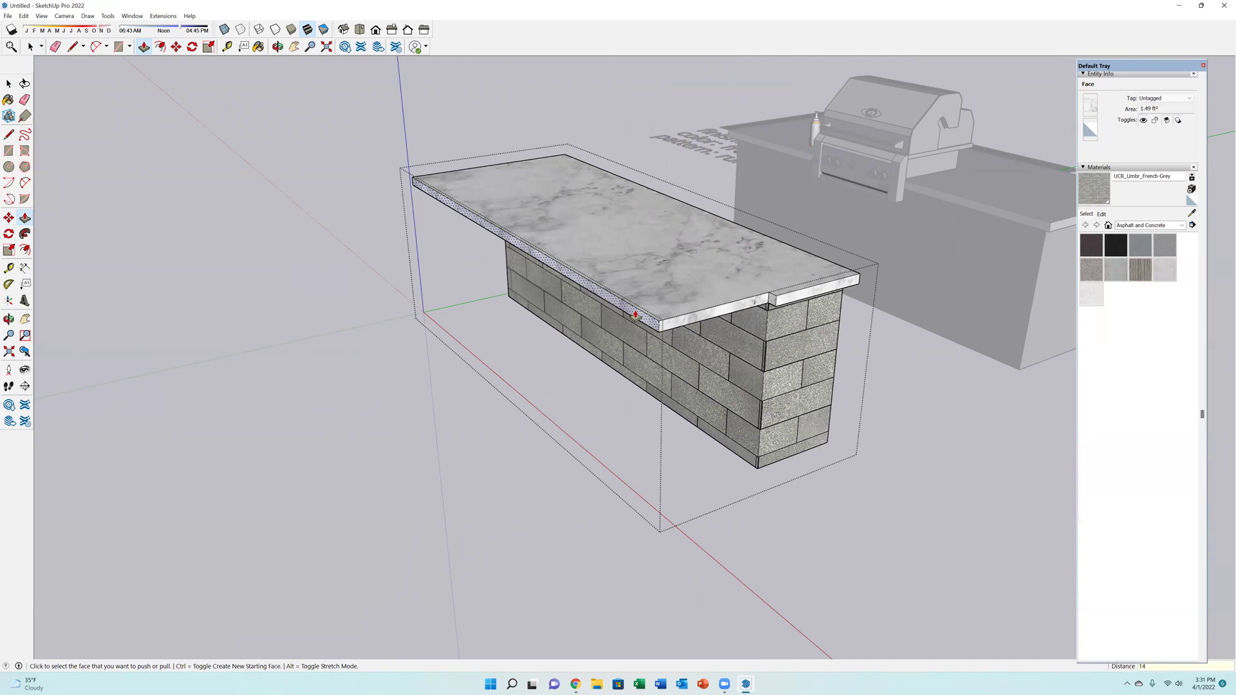
pyautogui.write('14')
pyautogui.press('Return')
pyautogui.click(749, 308)
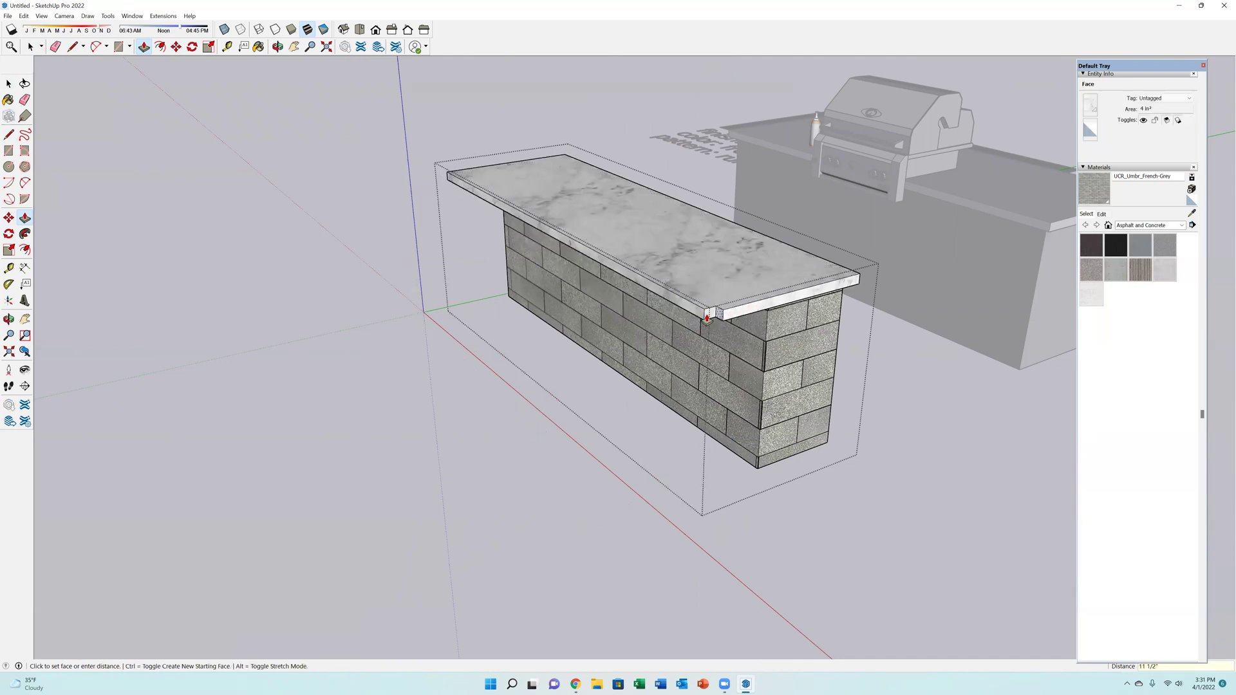
pyautogui.click(701, 317)
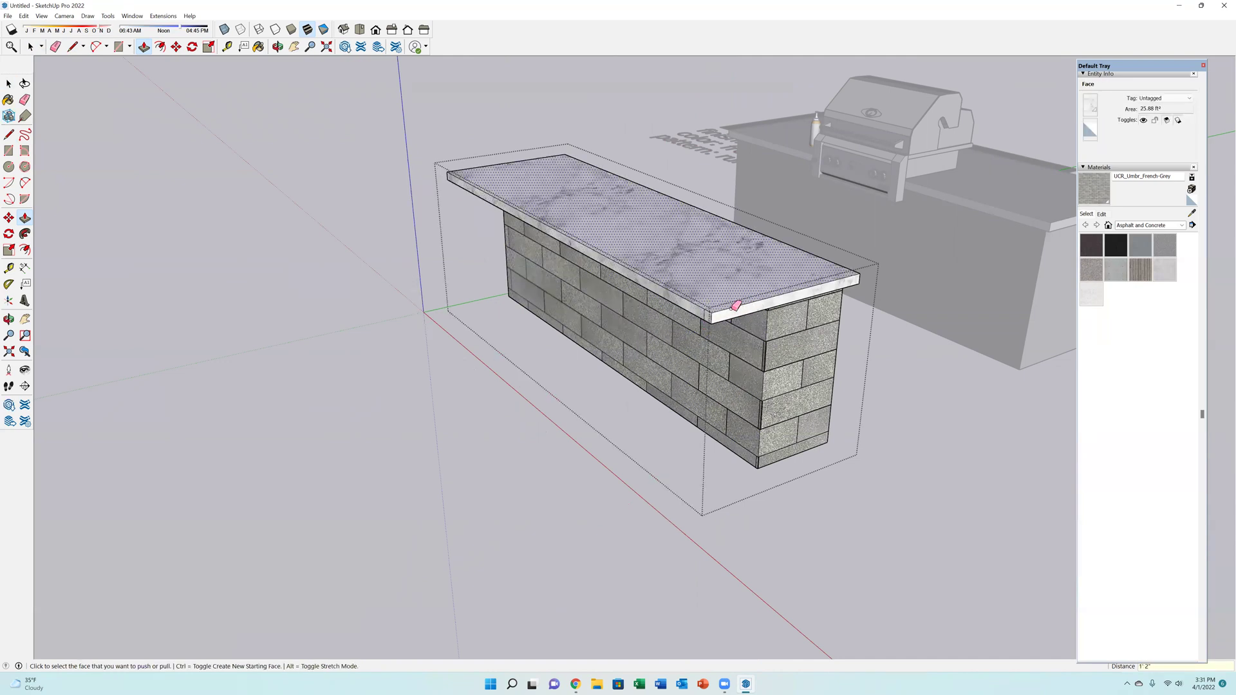
# Clean up stray geometry and close the island group.
pyautogui.press('e')
pyautogui.moveTo(708, 312)
pyautogui.mouseDown(button='middle')
pyautogui.moveTo(583, 264)
pyautogui.moveTo(543, 207)
pyautogui.moveTo(692, 206)
pyautogui.moveTo(431, 265)
pyautogui.moveTo(744, 322)
pyautogui.moveTo(938, 461)
pyautogui.mouseUp(button='middle')
pyautogui.scroll(-3, 867, 376)
pyautogui.press('space')
pyautogui.click(910, 378)
pyautogui.moveTo(910, 378); pyautogui.dragTo(576, 365, button='middle')
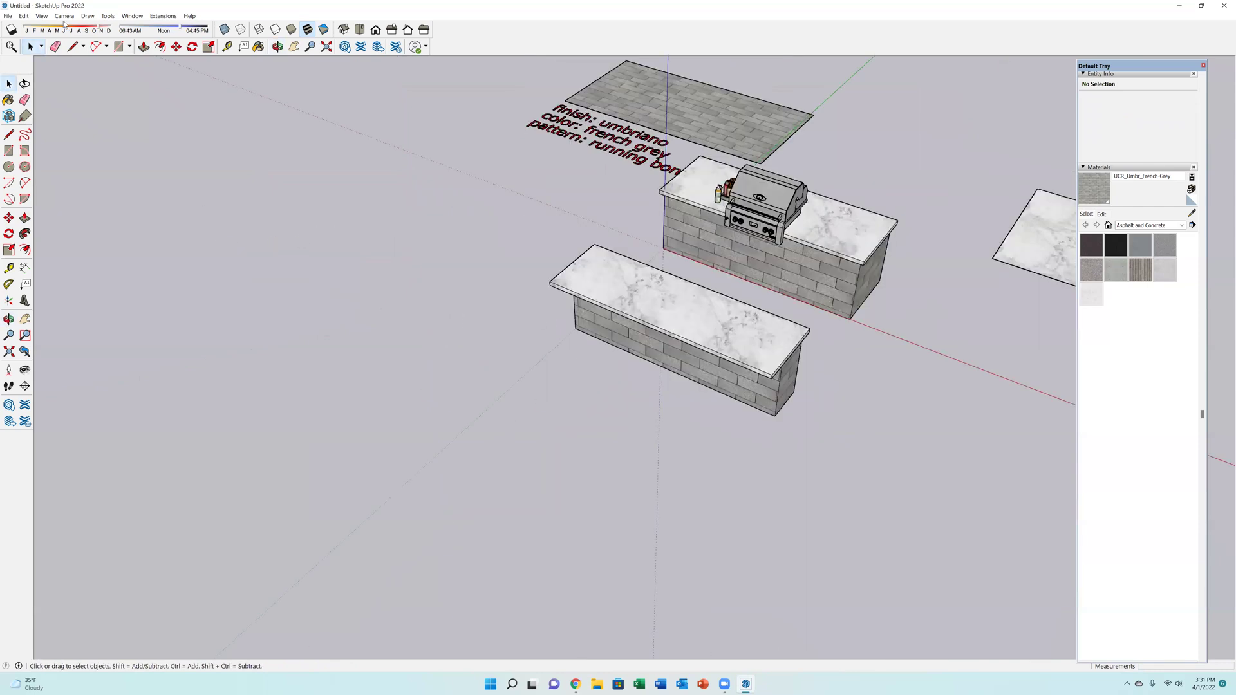
pyautogui.click(8, 15)
pyautogui.click(39, 187)
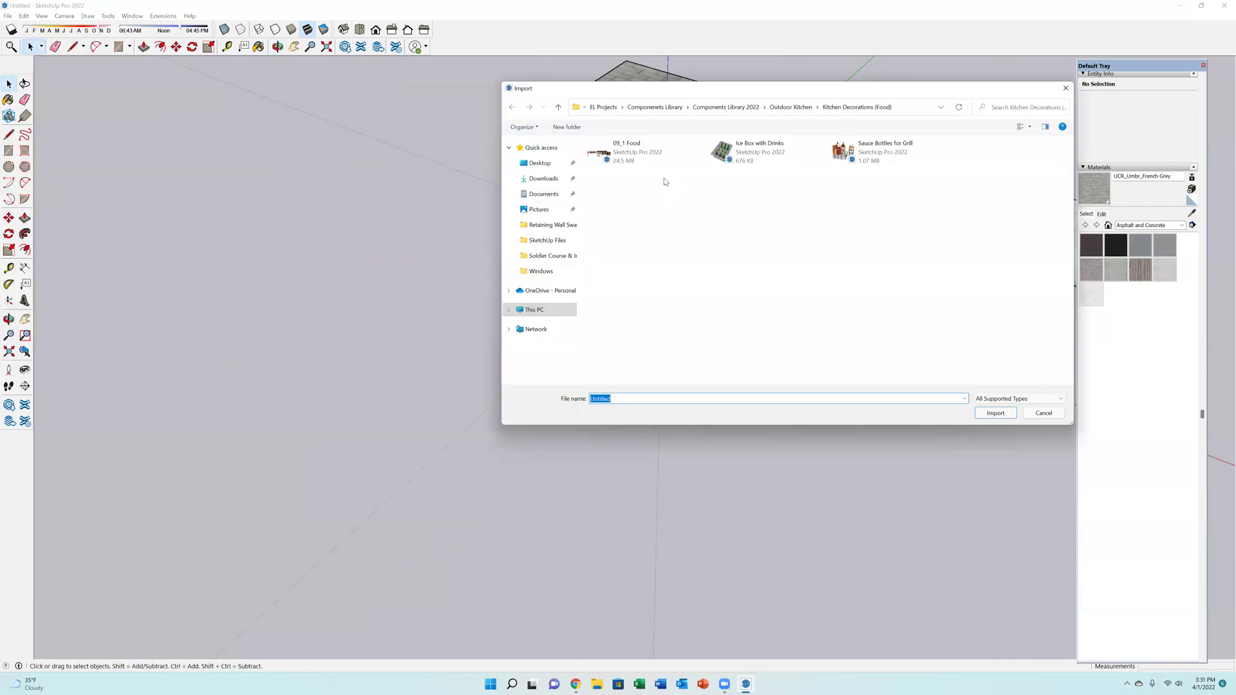
pyautogui.click(716, 108)
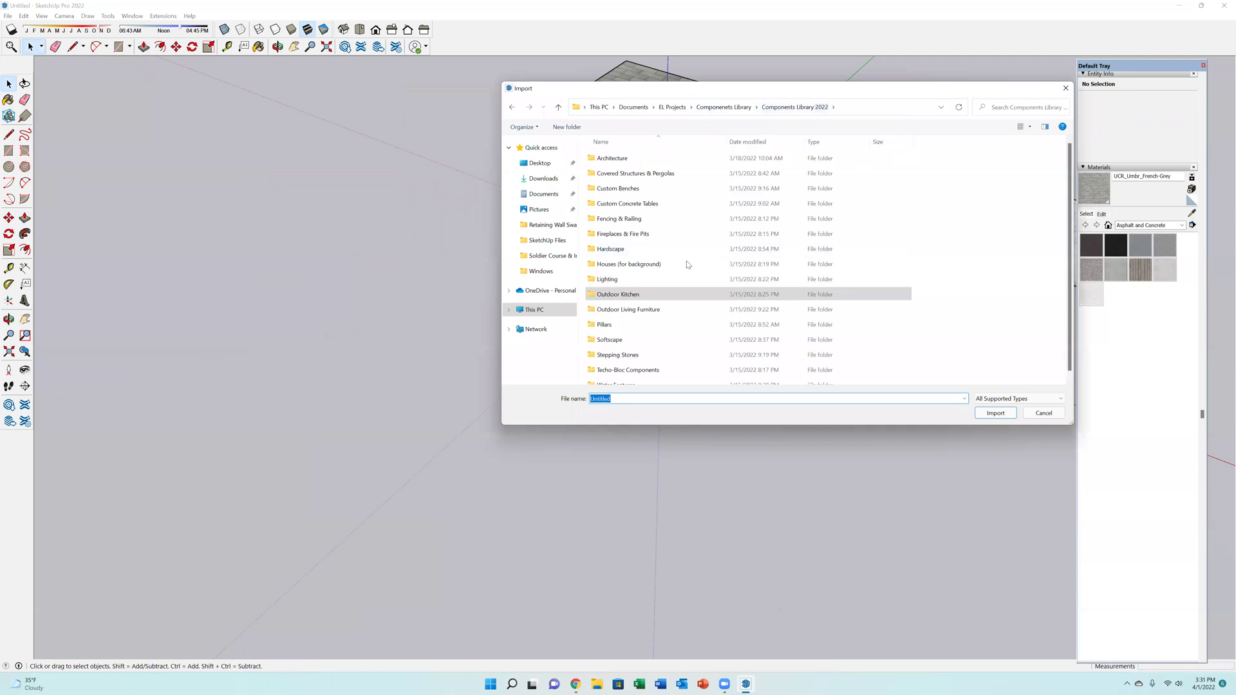
pyautogui.doubleClick(666, 307)
pyautogui.doubleClick(610, 173)
pyautogui.click(1019, 128)
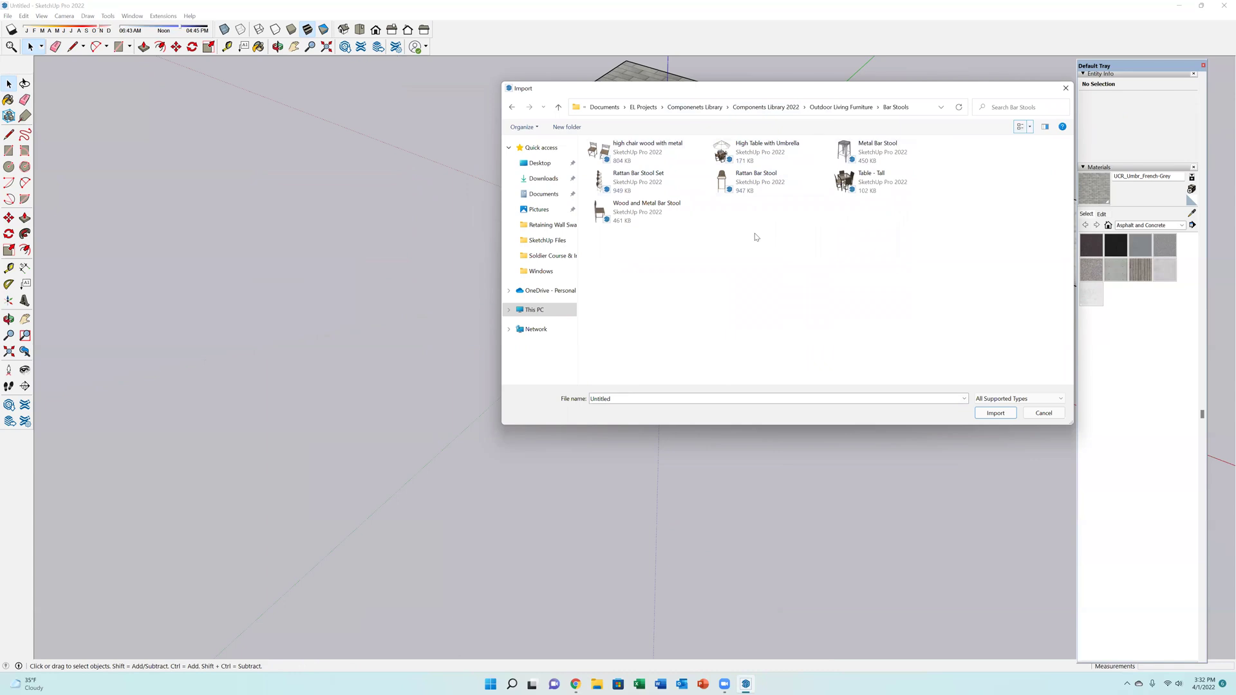
pyautogui.click(634, 182)
pyautogui.click(995, 413)
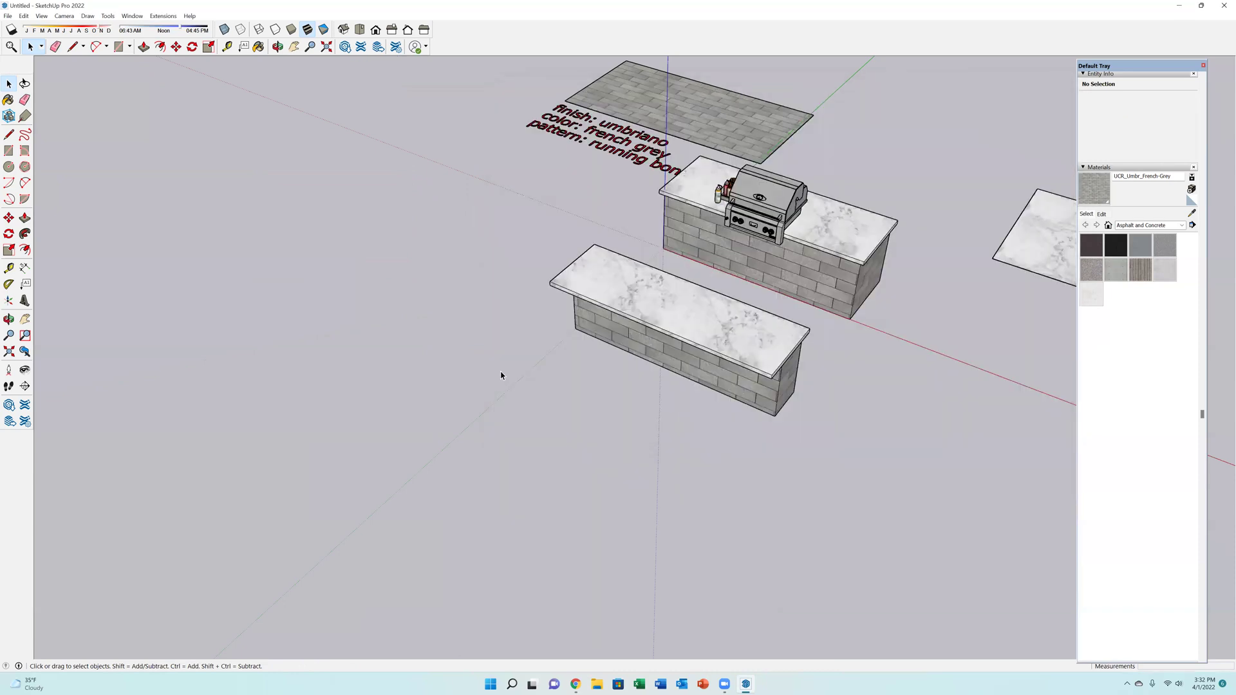
pyautogui.moveTo(602, 364); pyautogui.dragTo(509, 340, button='middle')
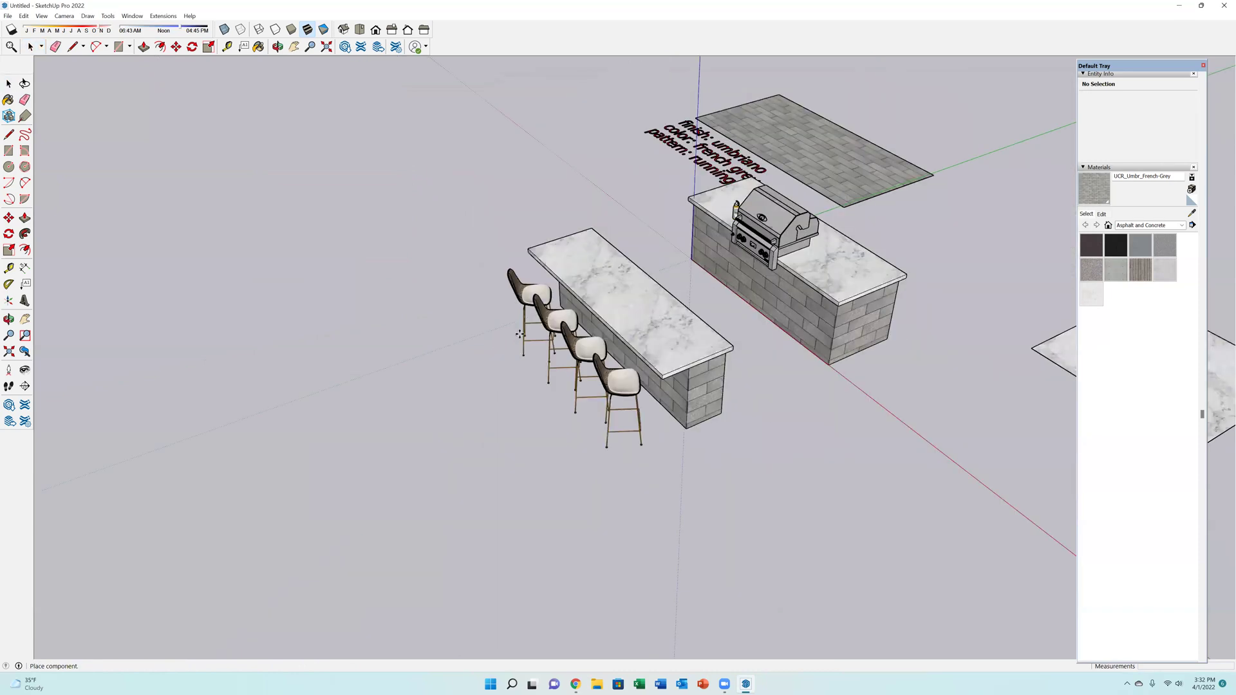
pyautogui.click(522, 334)
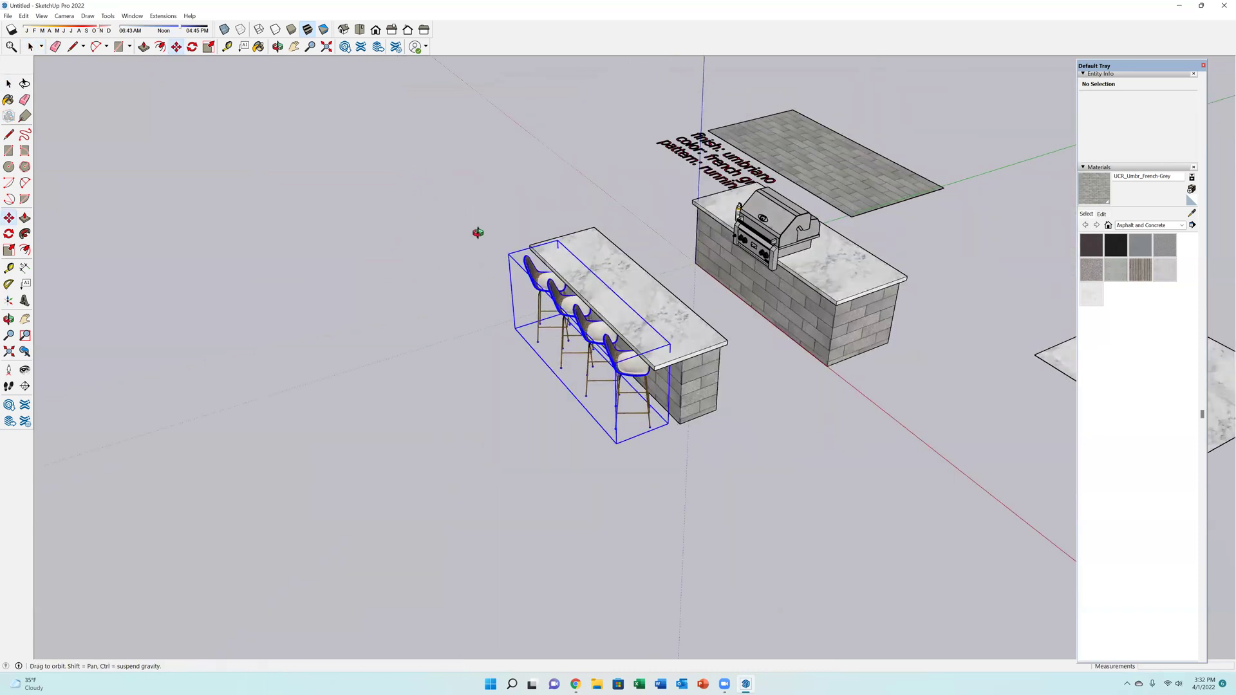
pyautogui.moveTo(395, 238); pyautogui.dragTo(573, 249, button='middle')
pyautogui.moveTo(993, 317); pyautogui.dragTo(530, 386, button='middle')
pyautogui.press('m')
pyautogui.moveTo(394, 423); pyautogui.dragTo(489, 334, button='middle')
pyautogui.press('space')
pyautogui.click(544, 309)
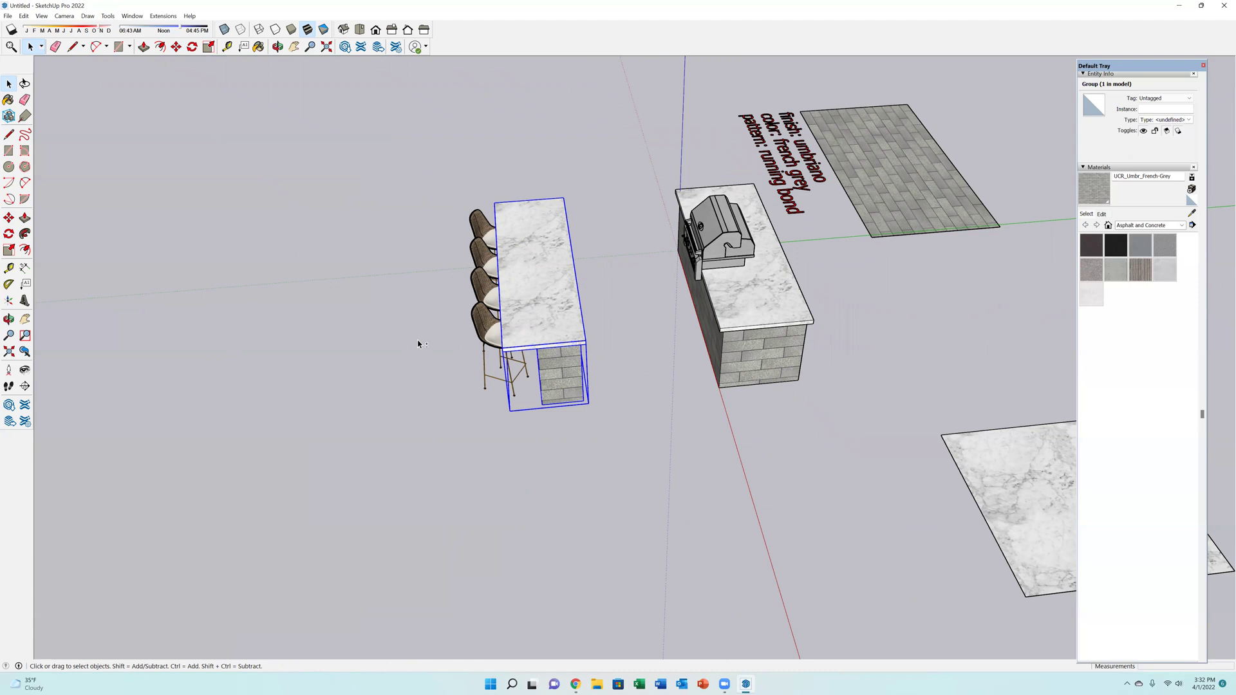
pyautogui.keyDown('ctrl'); pyautogui.click(759, 309); pyautogui.keyUp('ctrl')
pyautogui.keyDown('ctrl'); pyautogui.click(491, 336); pyautogui.keyUp('ctrl')
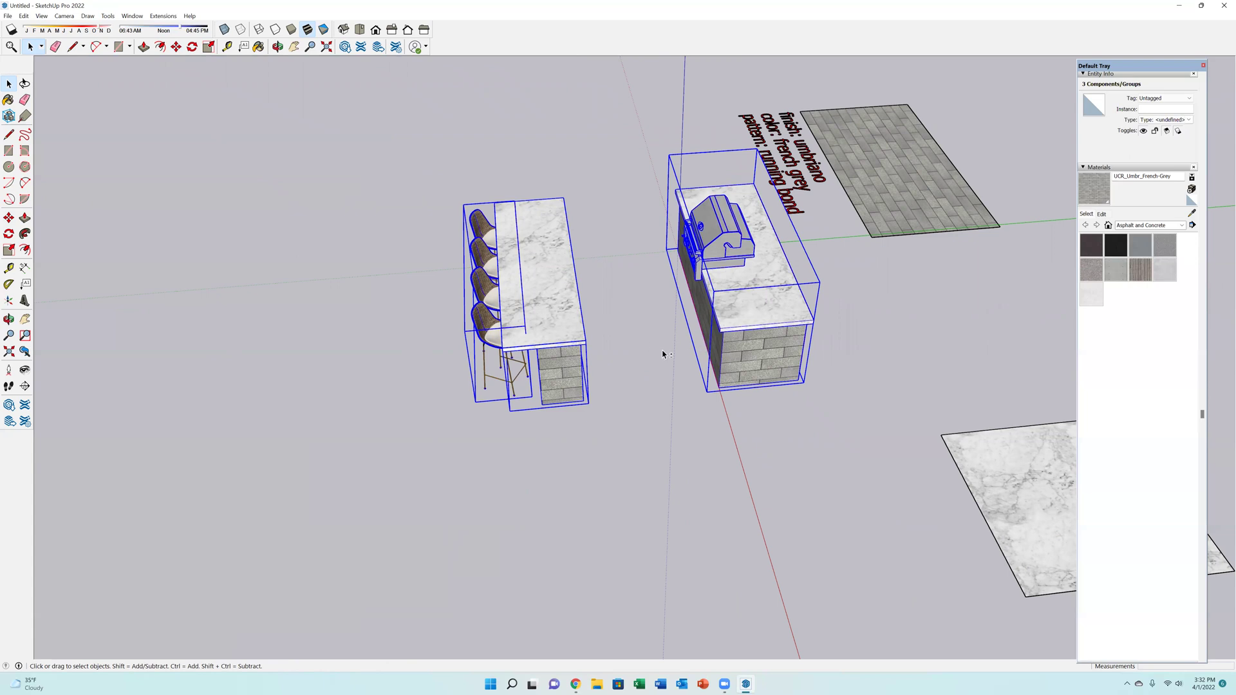
pyautogui.keyDown('shift'); pyautogui.click(488, 285); pyautogui.keyUp('shift')
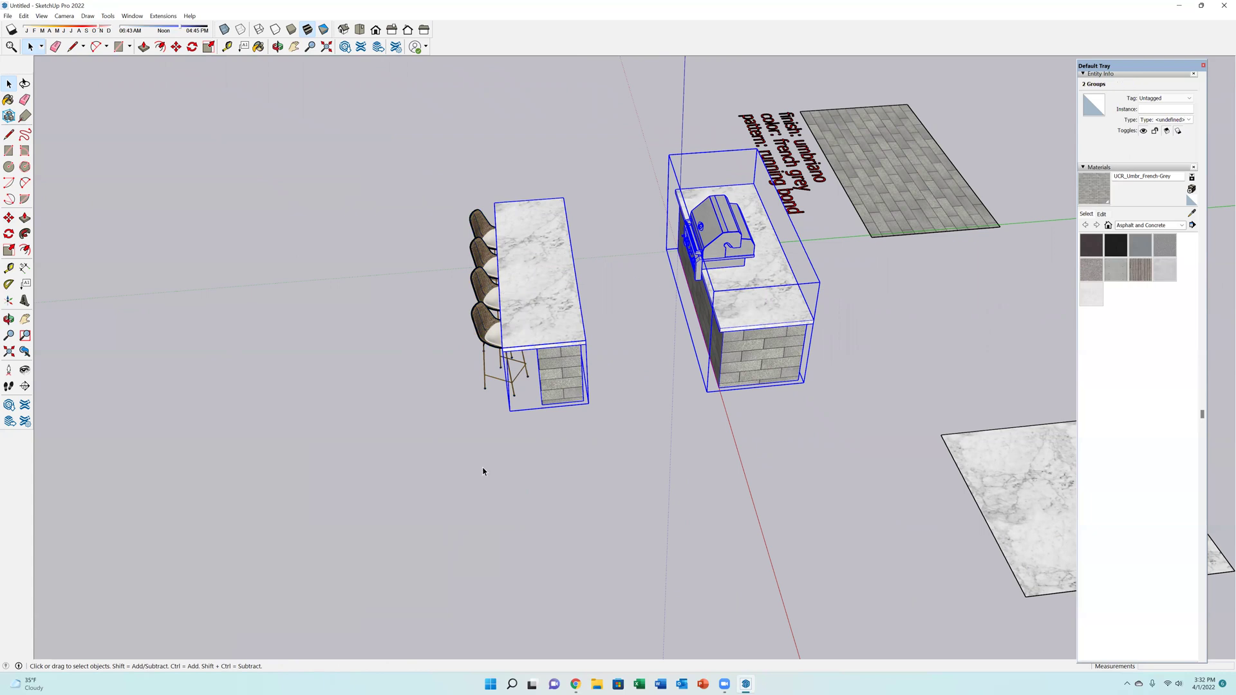
pyautogui.rightClick(763, 290)
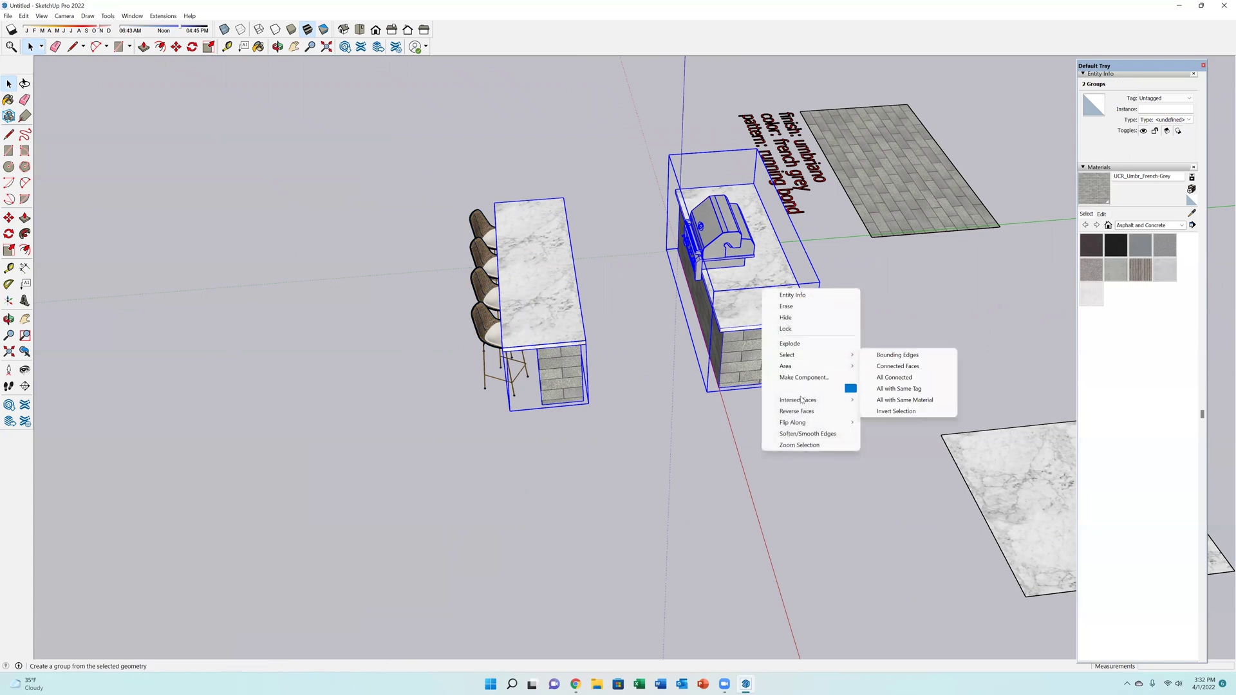
pyautogui.click(455, 316)
pyautogui.click(484, 294)
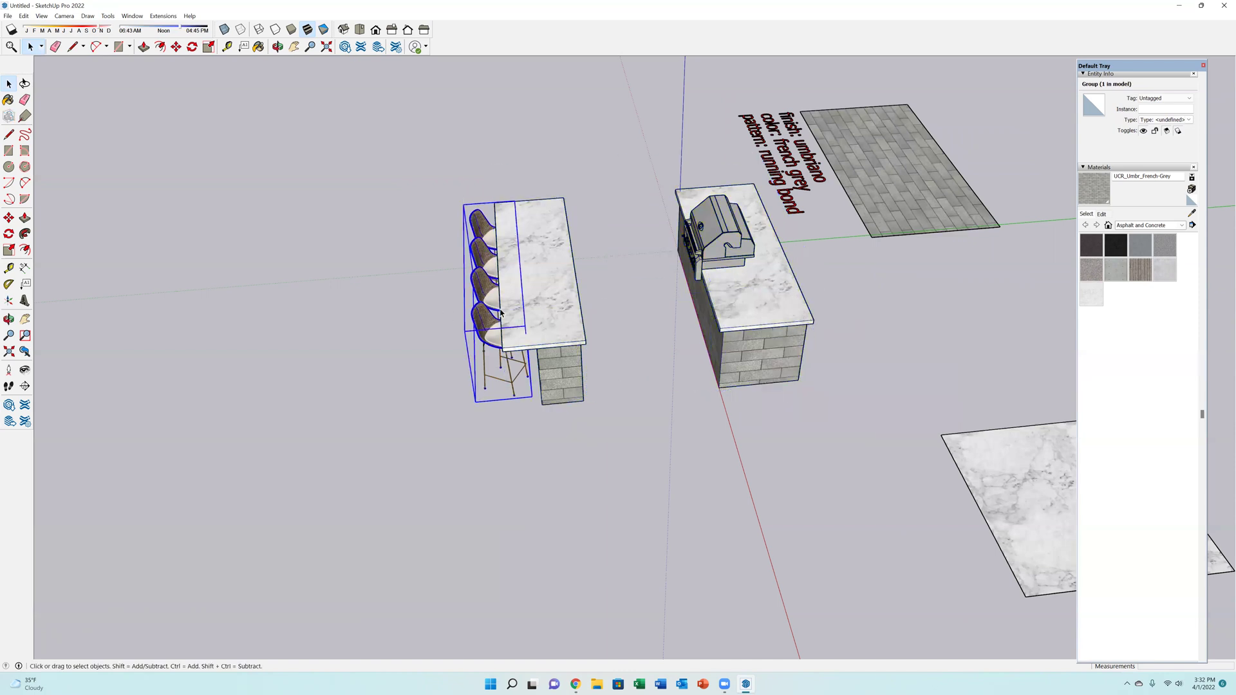
pyautogui.moveTo(384, 290); pyautogui.dragTo(849, 254, button='middle')
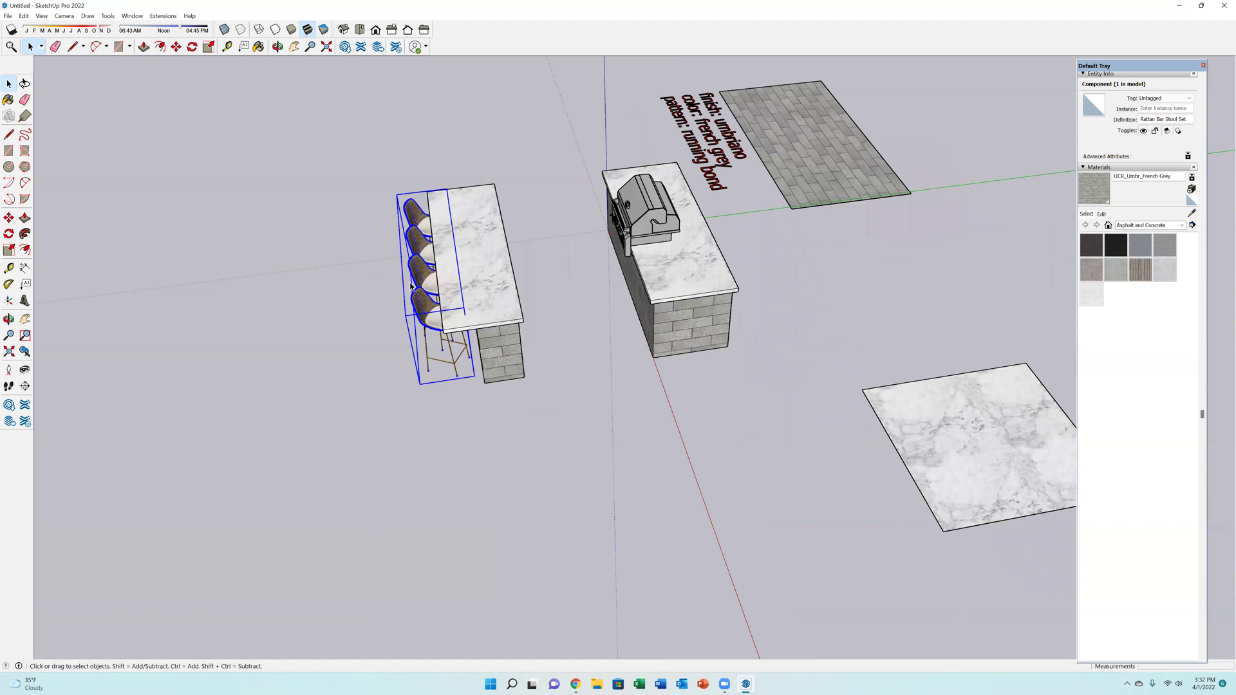
pyautogui.keyDown('shift'); pyautogui.click(491, 273); pyautogui.keyUp('shift')
pyautogui.rightClick(493, 271)
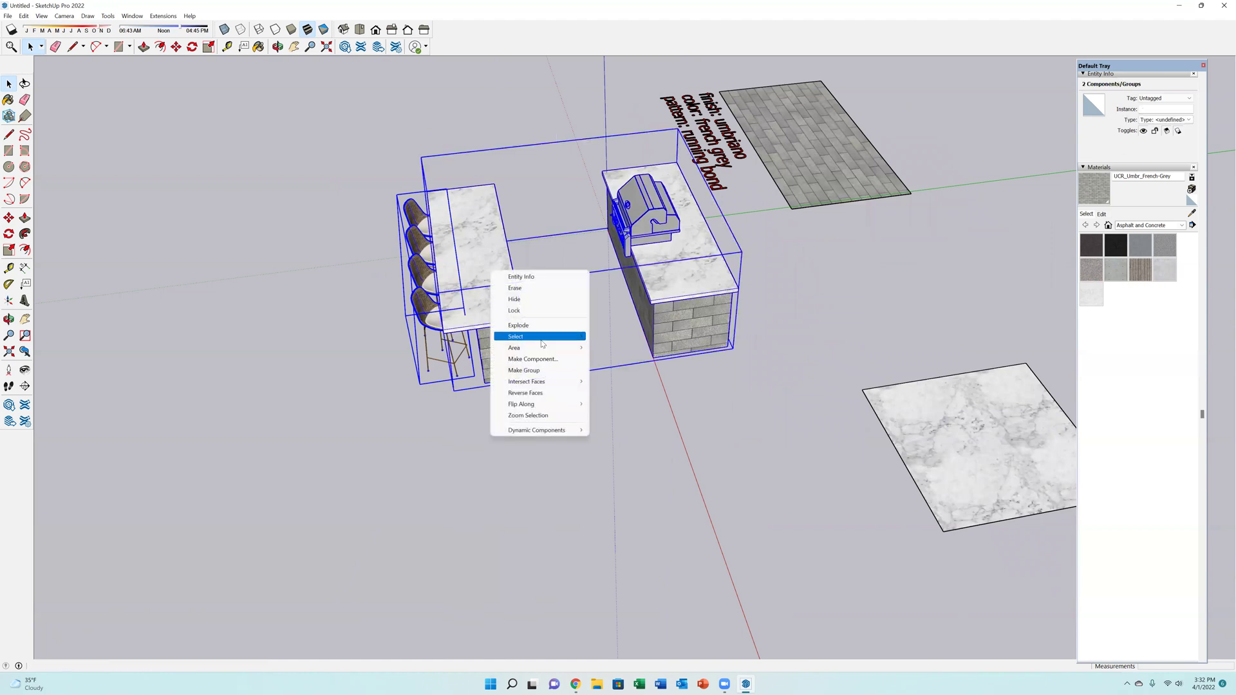
pyautogui.click(523, 370)
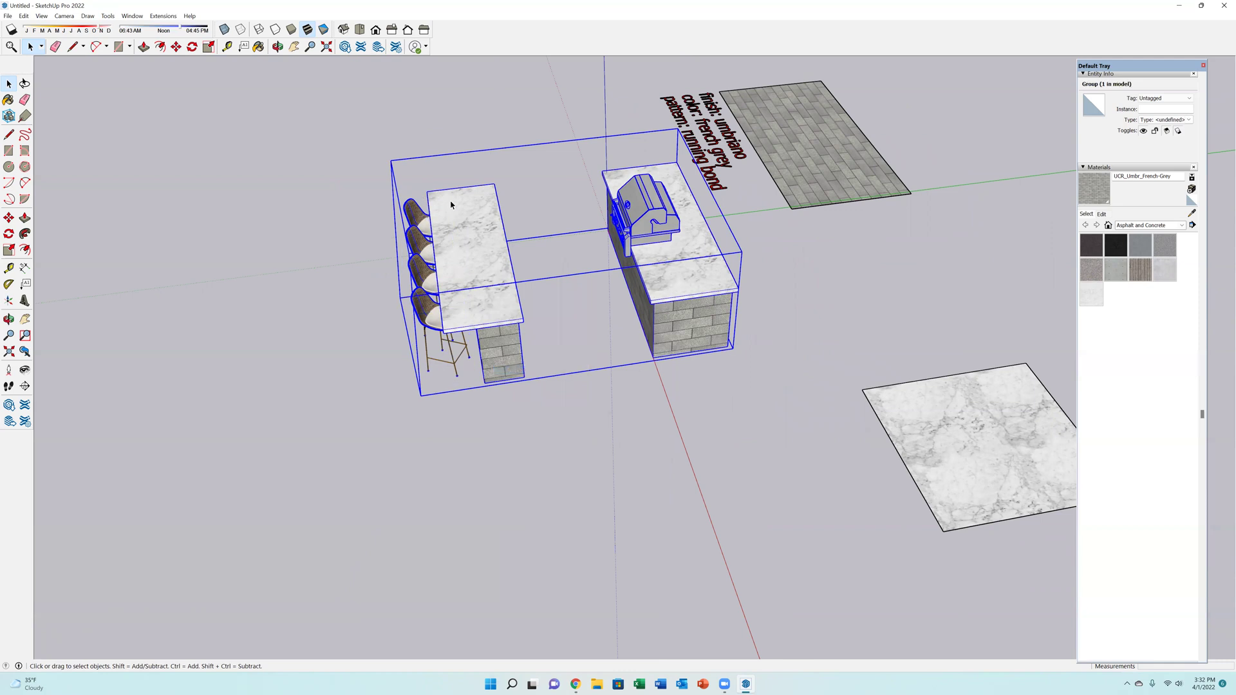
pyautogui.click(617, 433)
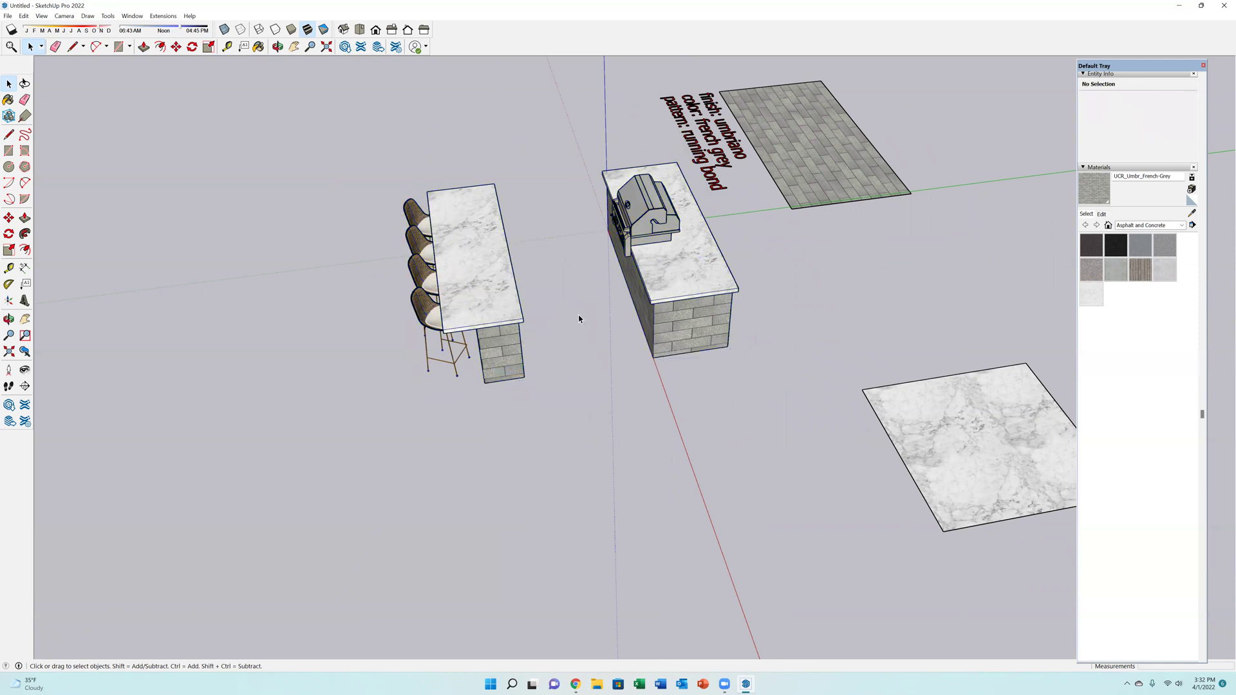
pyautogui.keyDown('shift'); pyautogui.click(509, 308); pyautogui.keyUp('shift')
pyautogui.keyDown('shift'); pyautogui.click(704, 287); pyautogui.keyUp('shift')
pyautogui.keyDown('shift'); pyautogui.click(805, 154); pyautogui.keyUp('shift')
pyautogui.keyDown('shift'); pyautogui.click(948, 392); pyautogui.keyUp('shift')
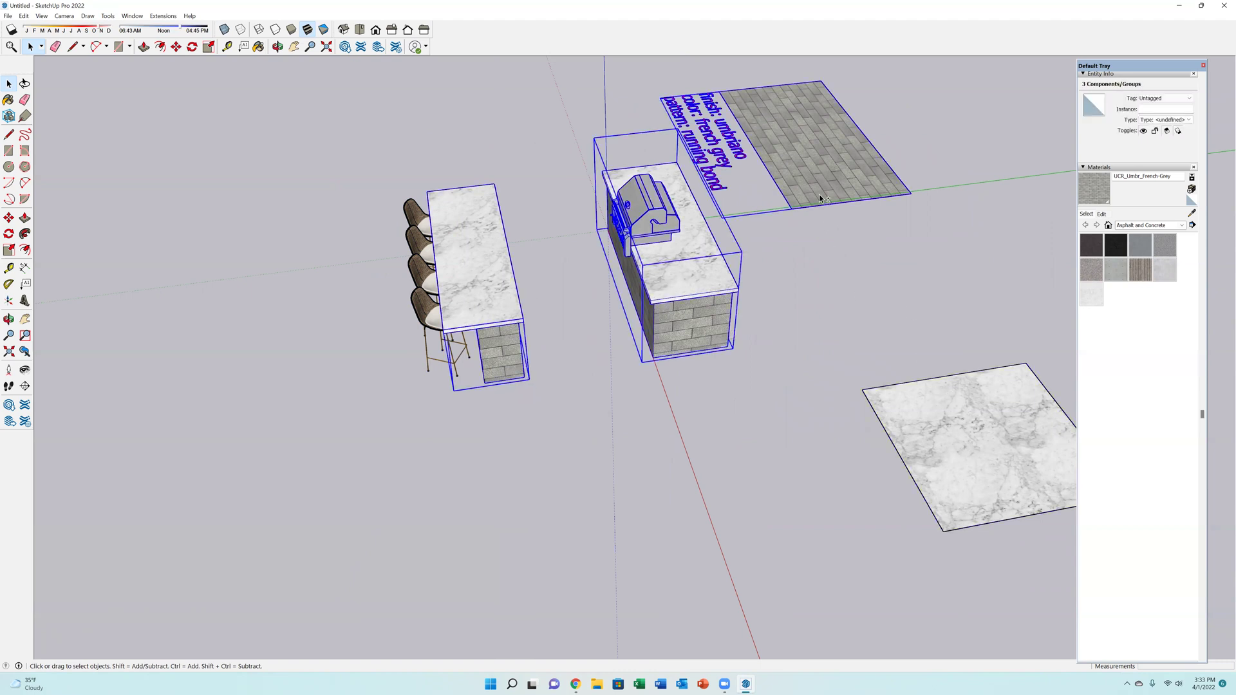
pyautogui.keyDown('shift'); pyautogui.click(698, 290); pyautogui.keyUp('shift')
pyautogui.click(515, 357)
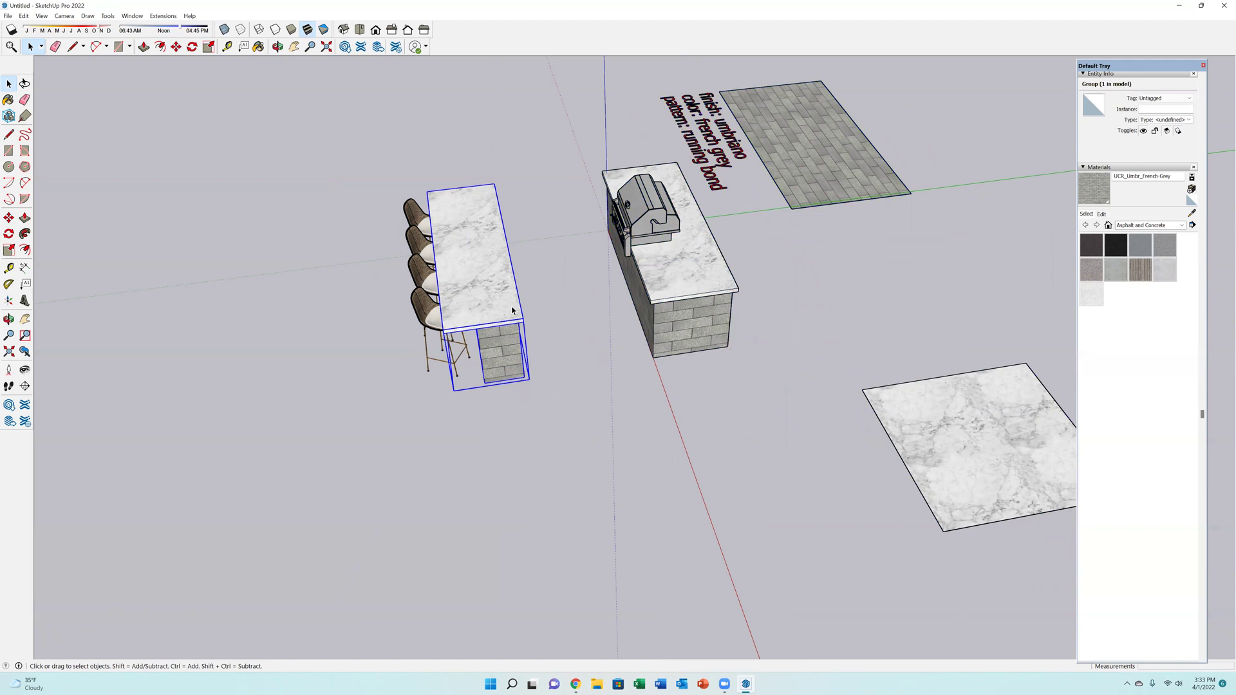
pyautogui.click(532, 485)
pyautogui.moveTo(533, 486); pyautogui.dragTo(1200, 366, button='middle')
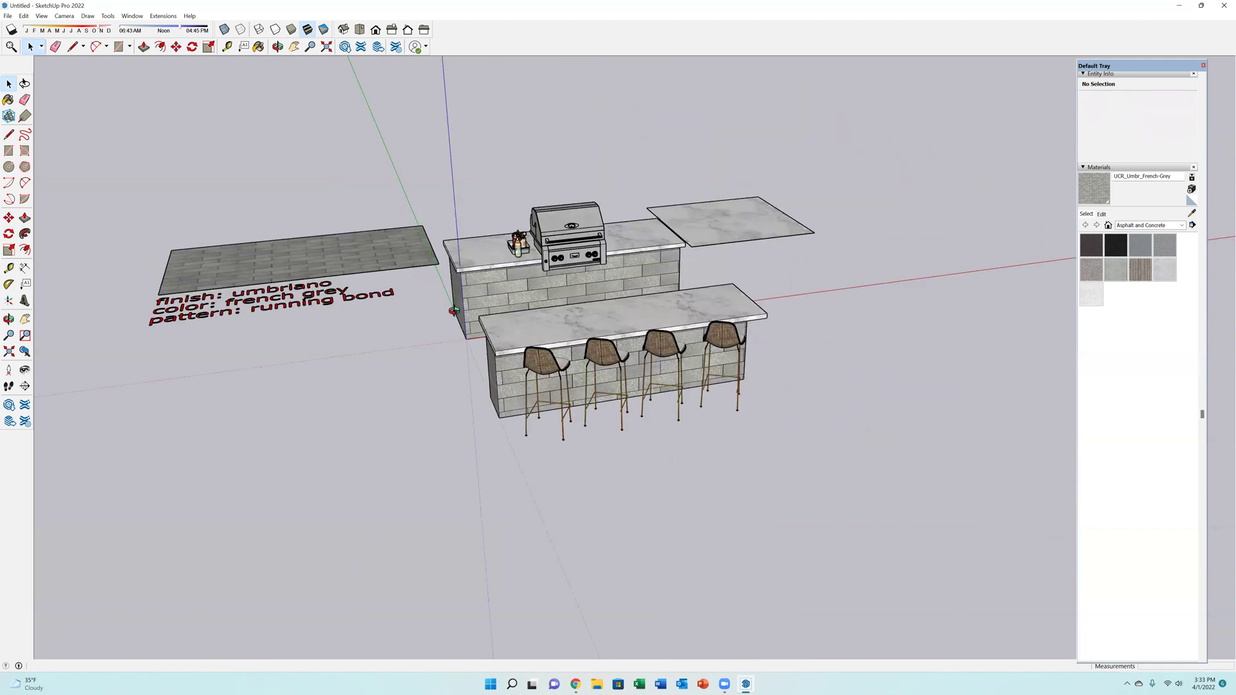
# On open ground, draw outline edges: a short green-axis edge, then 8.8 ft and 3 ft edges.
pyautogui.moveTo(662, 327); pyautogui.dragTo(858, 346, button='middle')
pyautogui.moveTo(760, 355); pyautogui.dragTo(851, 449, button='middle')
pyautogui.scroll(2, 809, 365)
pyautogui.keyDown('shift'); pyautogui.moveTo(706, 353); pyautogui.dragTo(513, 356, button='middle'); pyautogui.keyUp('shift')
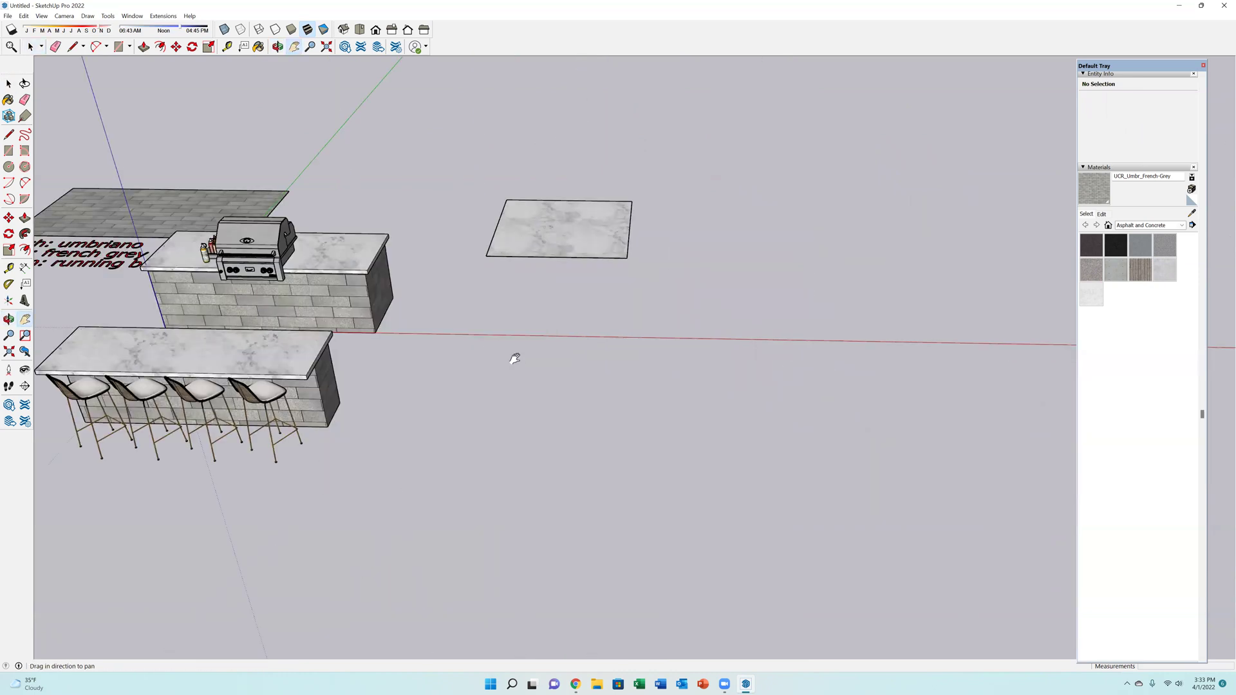
pyautogui.moveTo(527, 400); pyautogui.dragTo(472, 307, button='middle')
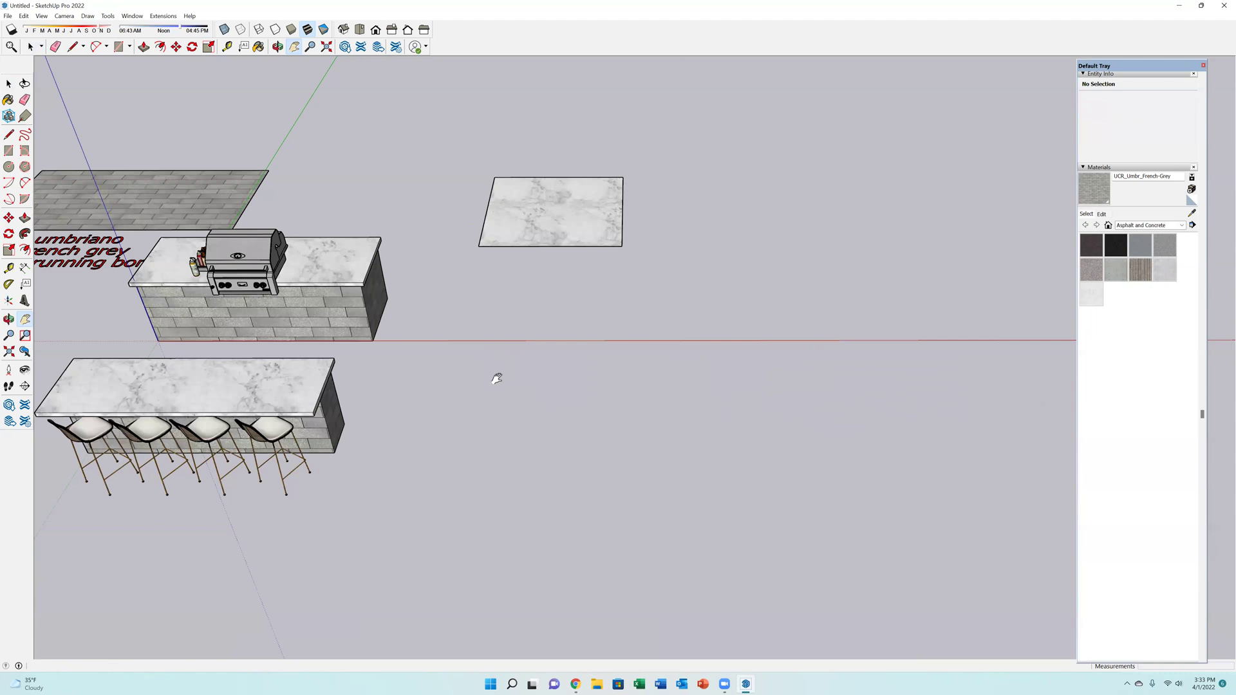
pyautogui.press('l')
pyautogui.click(493, 441)
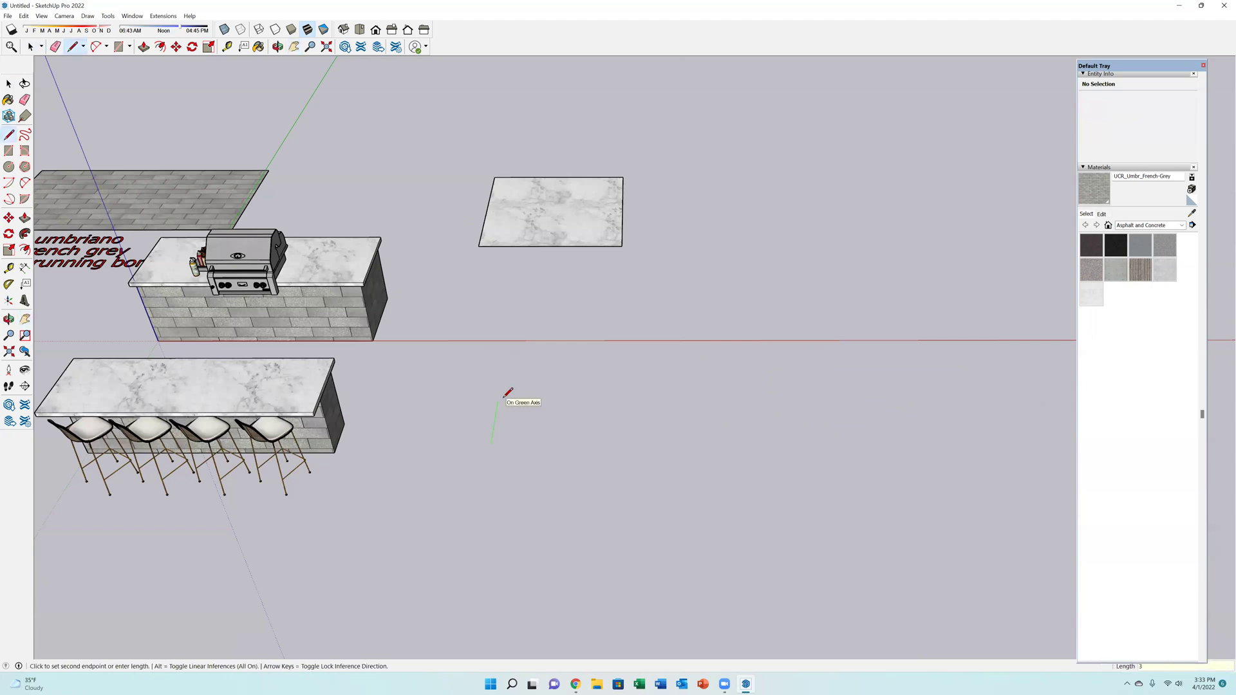
pyautogui.click(499, 389)
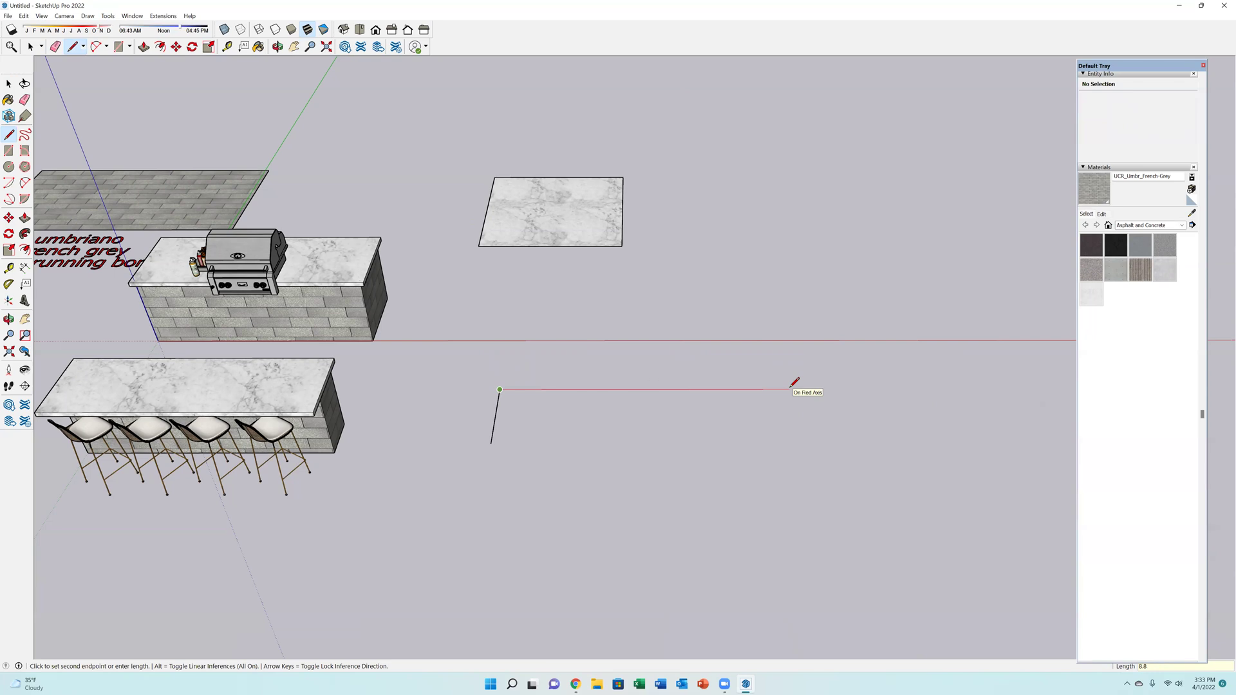
pyautogui.write('8.8')
pyautogui.press('Return')
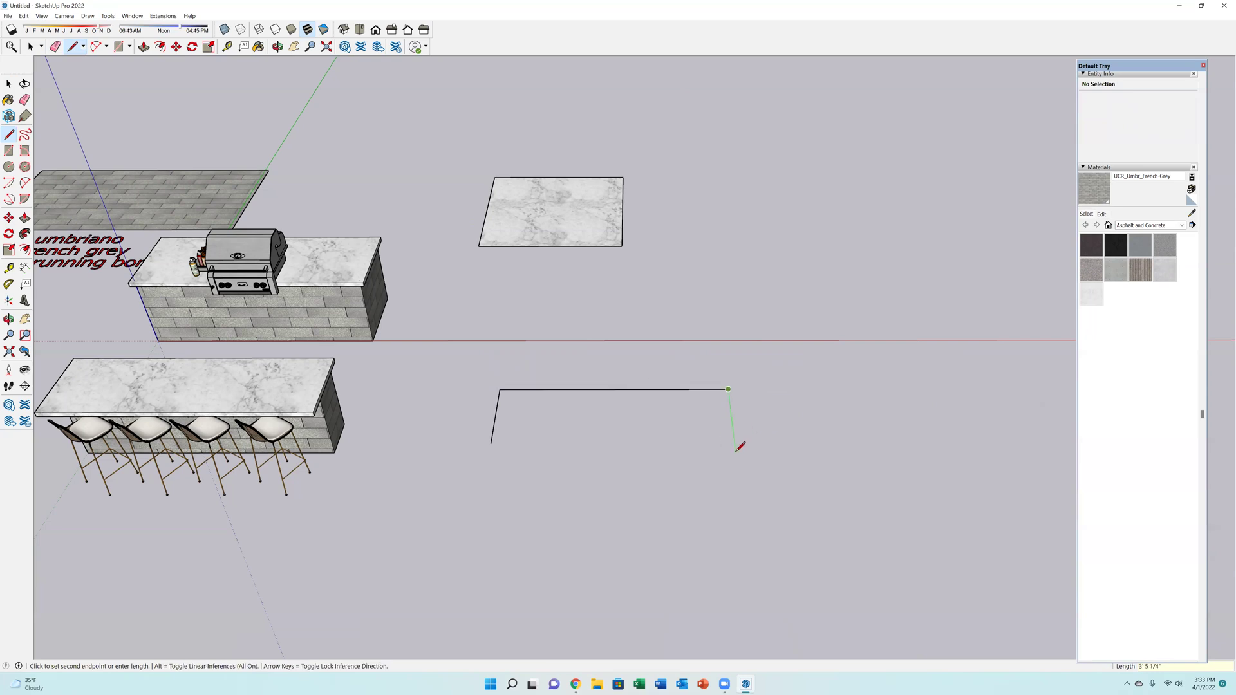
pyautogui.write('3')
pyautogui.press('Return')
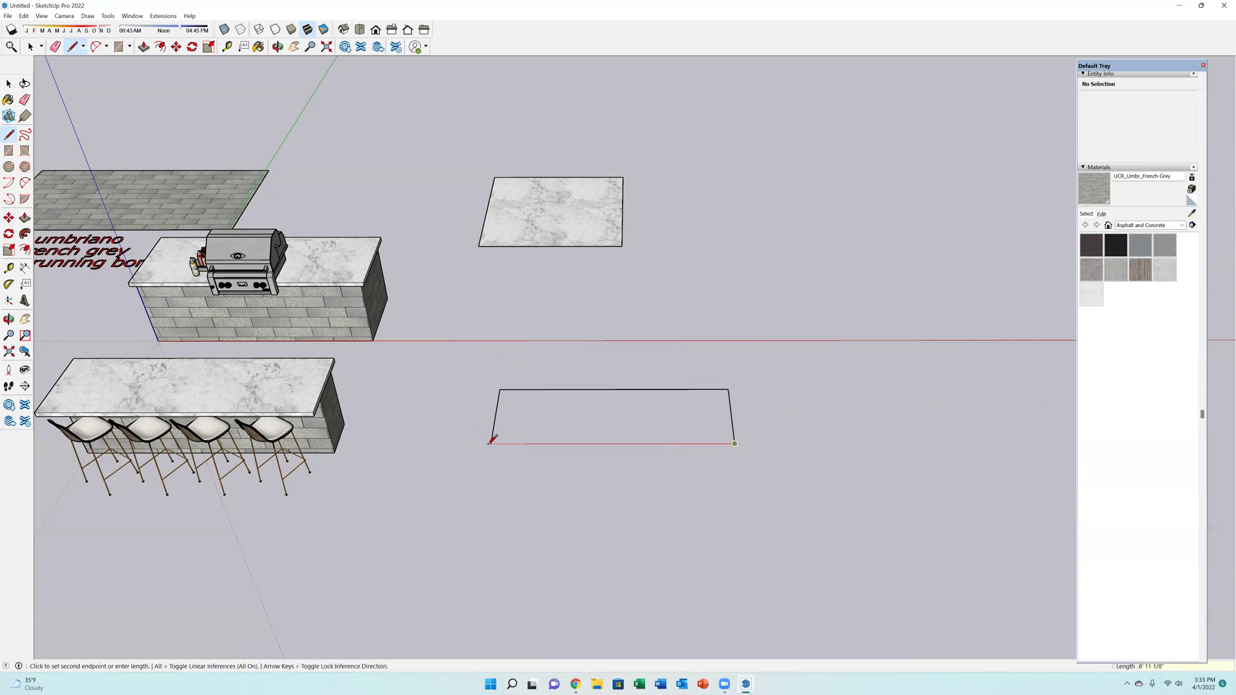
# Close the outline into a face and extrude it 3 ft high.
pyautogui.click(491, 444)
pyautogui.press('p')
pyautogui.click(685, 440)
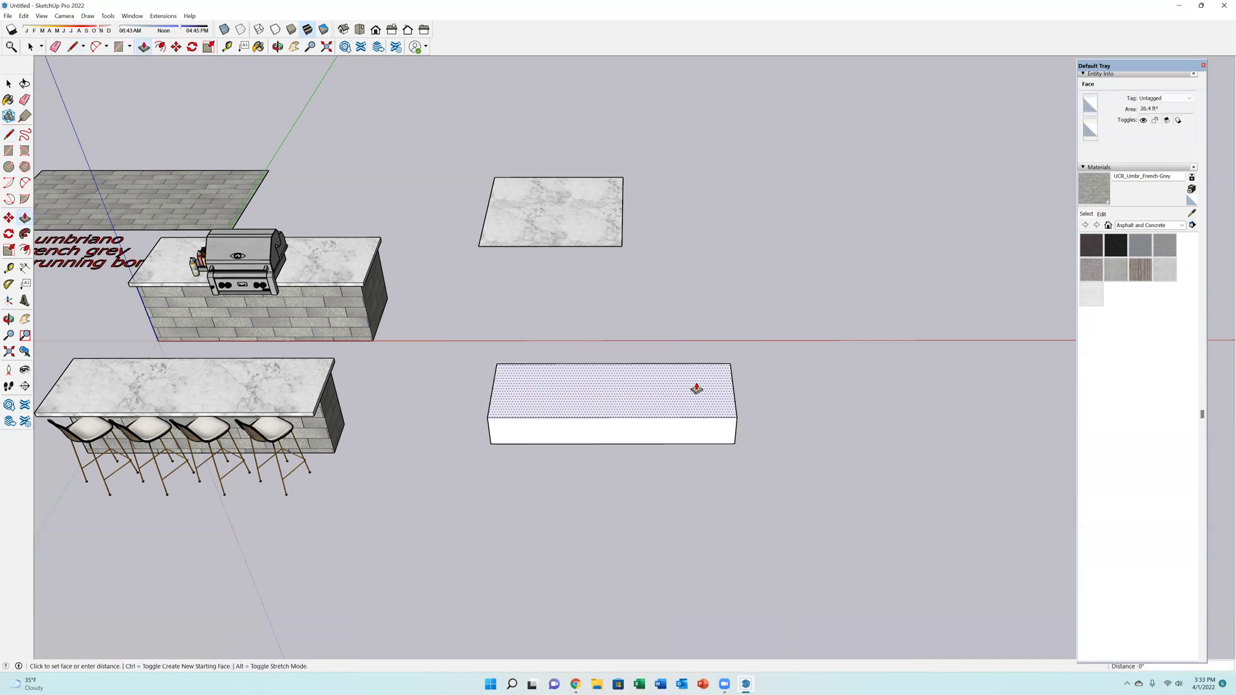
pyautogui.write('3')
pyautogui.press('Return')
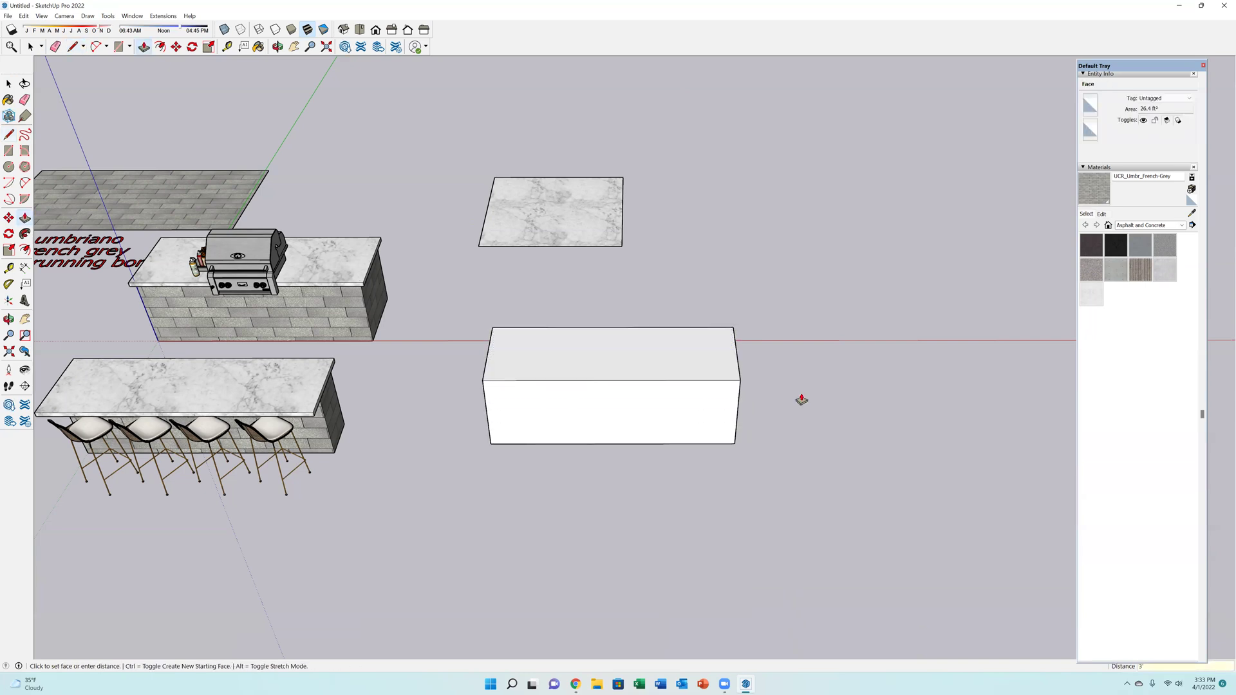
pyautogui.moveTo(775, 447); pyautogui.dragTo(722, 417, button='middle')
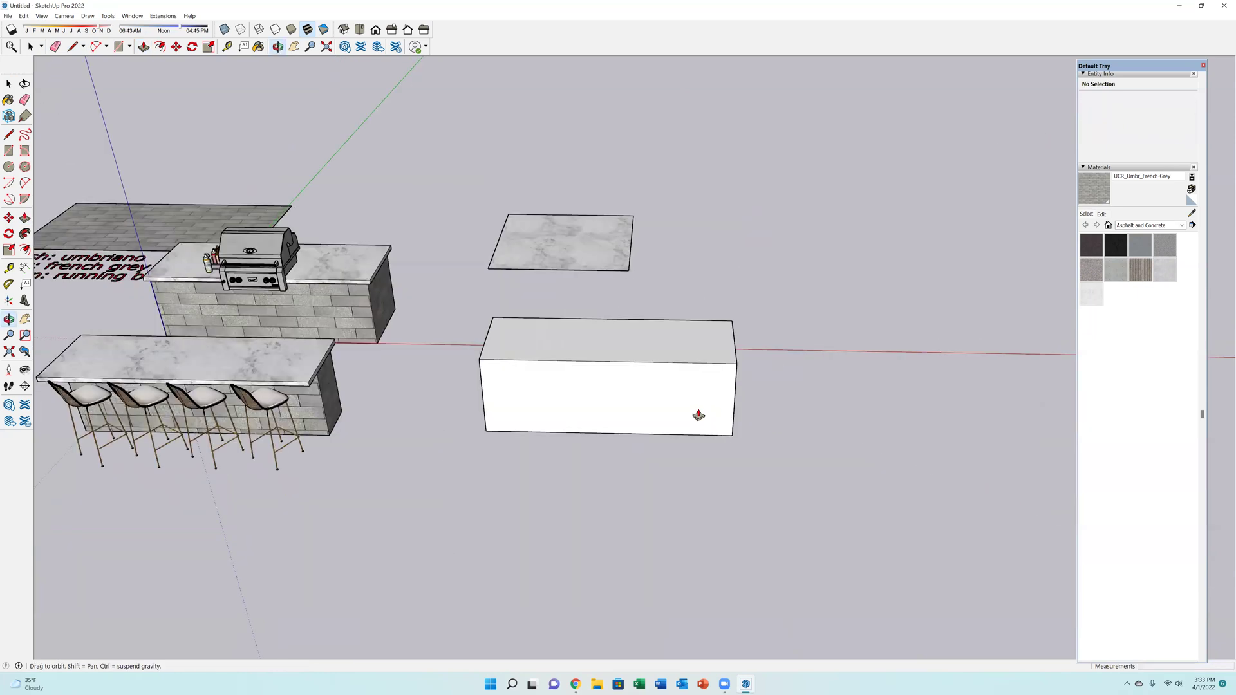
pyautogui.hotkey('ctrl', 'z')
pyautogui.moveTo(705, 406); pyautogui.dragTo(709, 398)
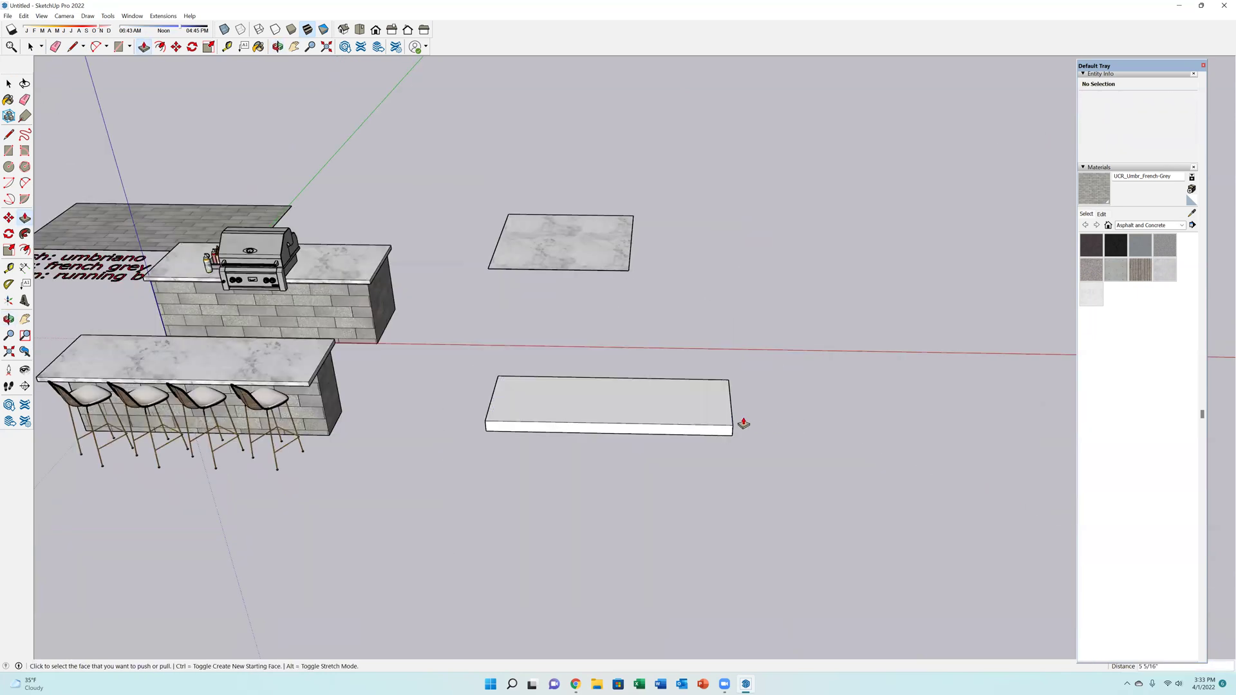
pyautogui.click(678, 408)
pyautogui.write("3'")
pyautogui.press('Return')
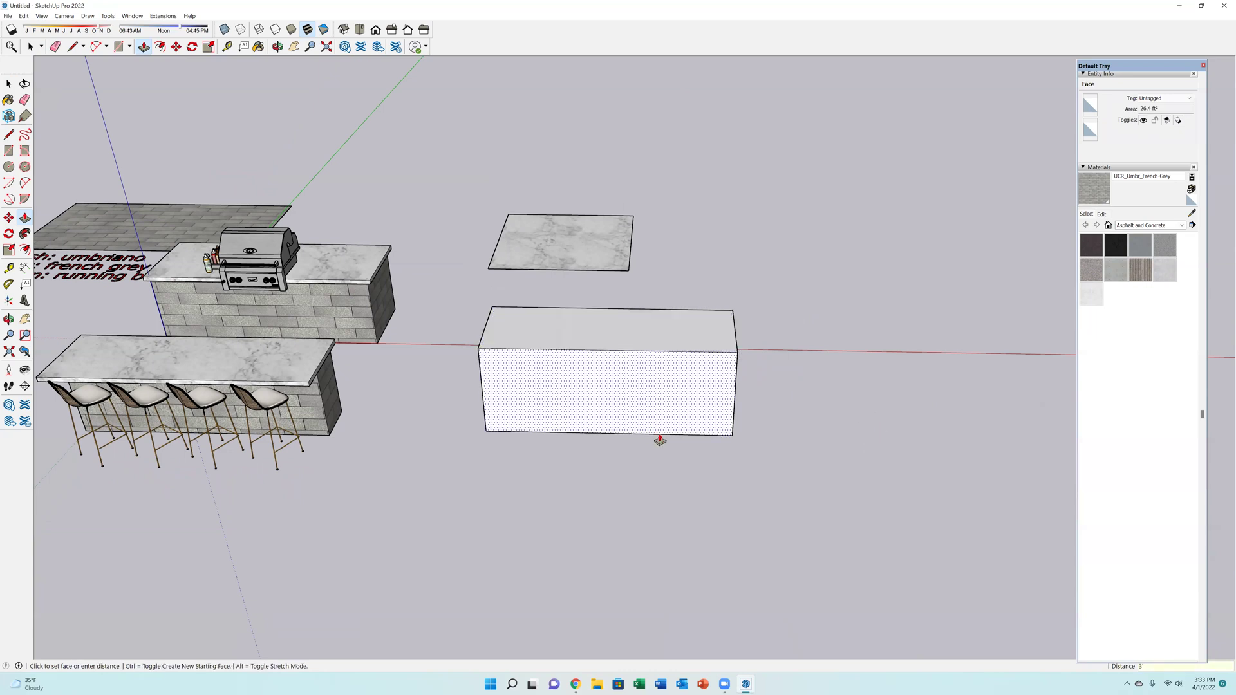
# Undo back to the flat rectangle and pull it up again into a 3 ft box.
pyautogui.hotkey('ctrl', 'z')
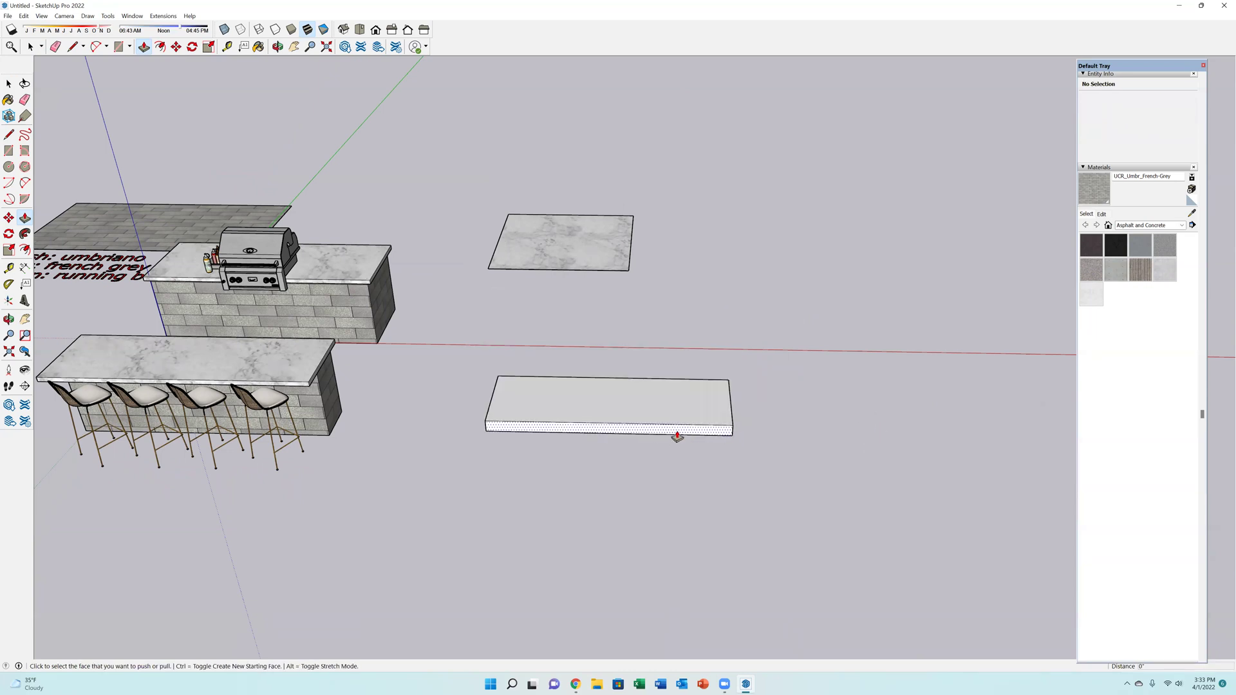
pyautogui.hotkey('ctrl', 'z')
pyautogui.click(703, 432)
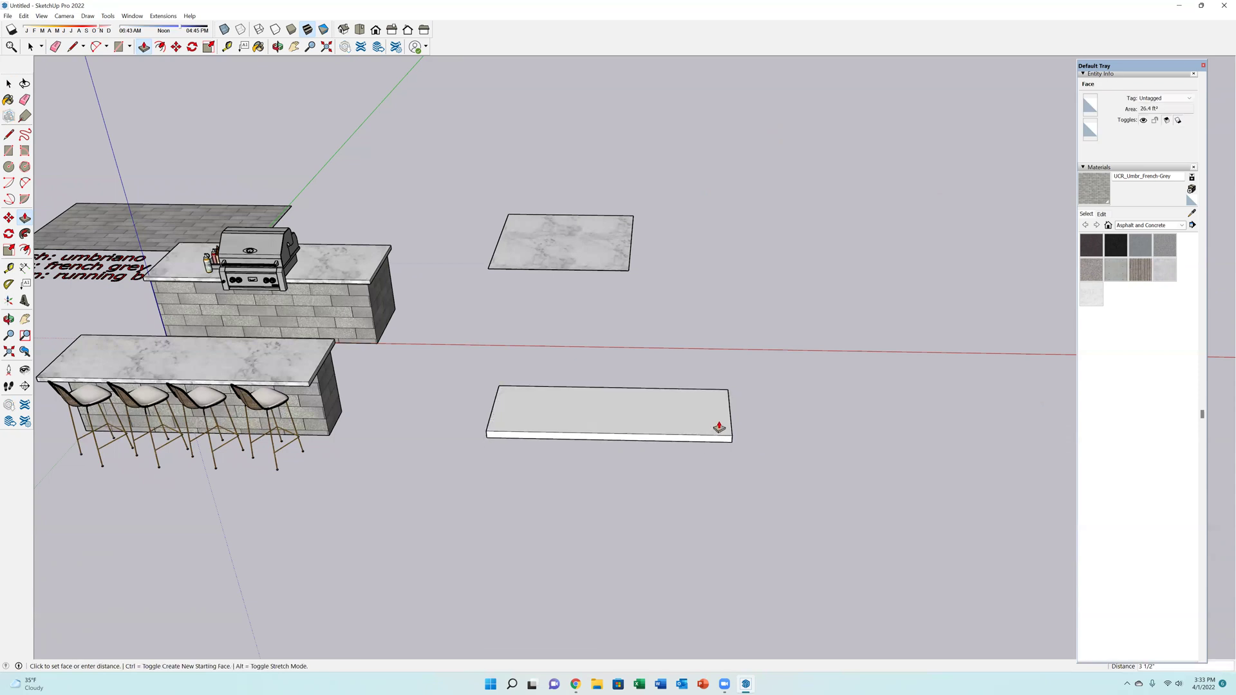
pyautogui.press('Escape')
pyautogui.moveTo(706, 421); pyautogui.dragTo(679, 320)
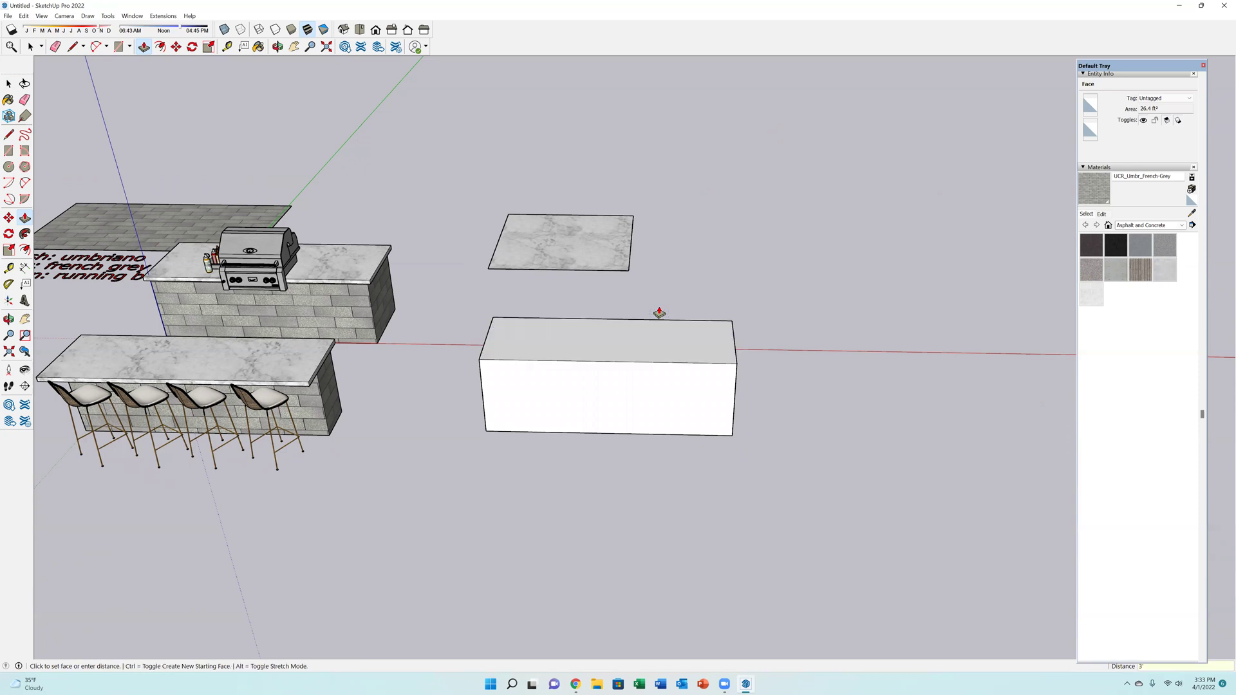
pyautogui.press('Return')
pyautogui.moveTo(744, 410); pyautogui.dragTo(293, 352, button='middle')
pyautogui.scroll(3, 438, 302)
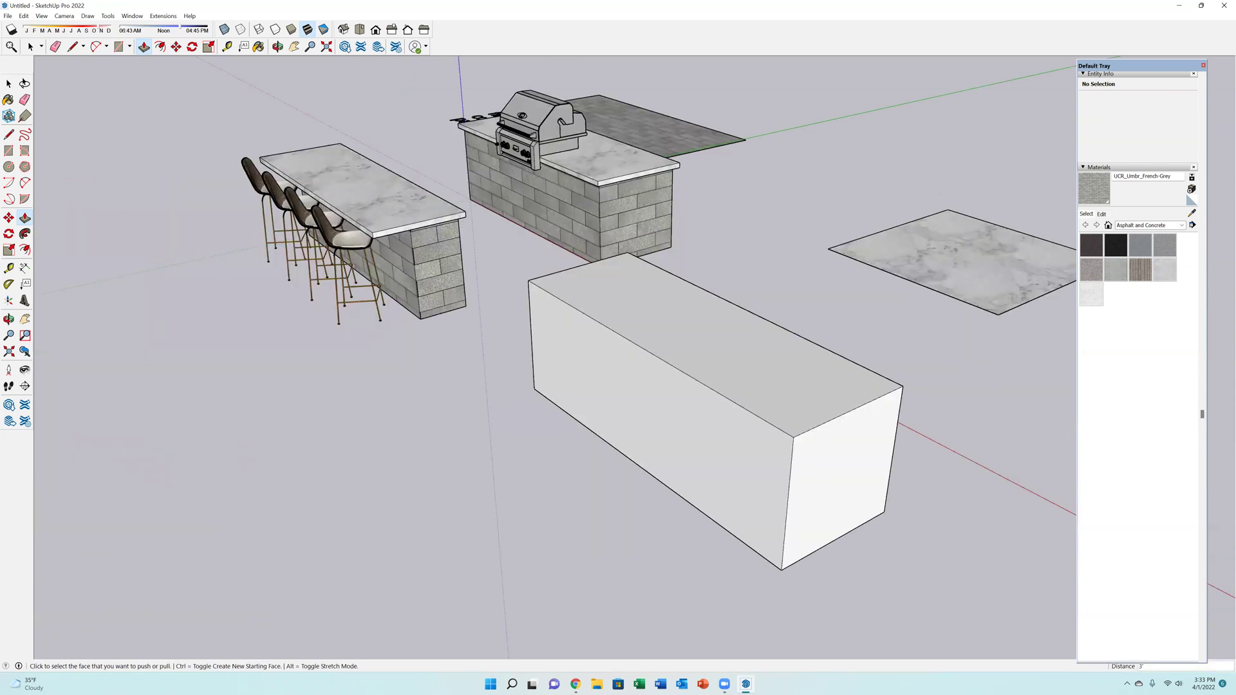
# Paint the new box's long side with the grey stone material.
pyautogui.press('b')
pyautogui.click(786, 480)
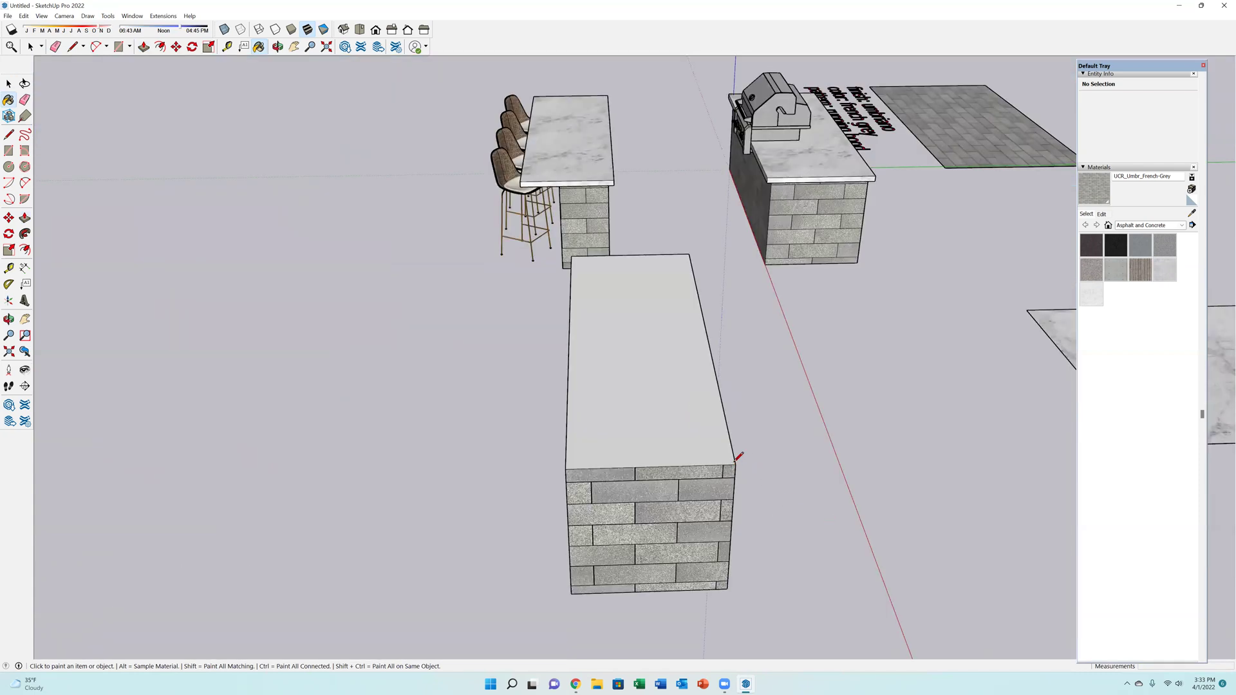
pyautogui.moveTo(739, 457); pyautogui.dragTo(657, 412, button='middle')
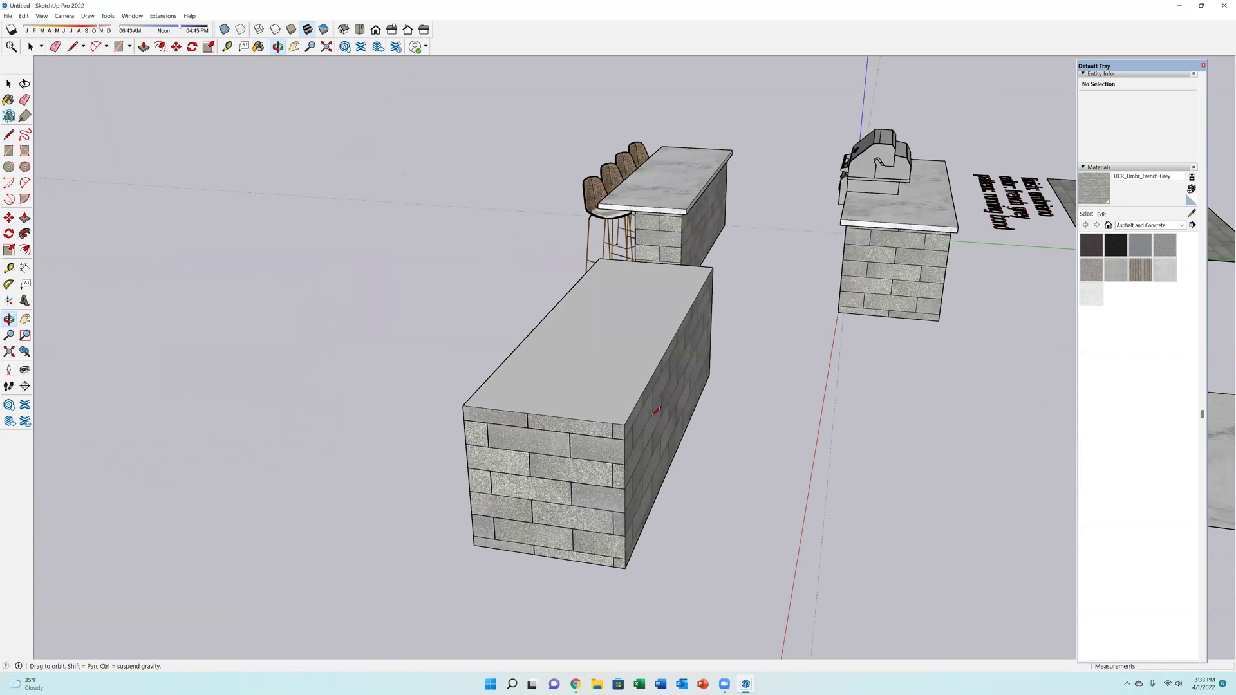
pyautogui.press('p')
pyautogui.scroll(1, 641, 428)
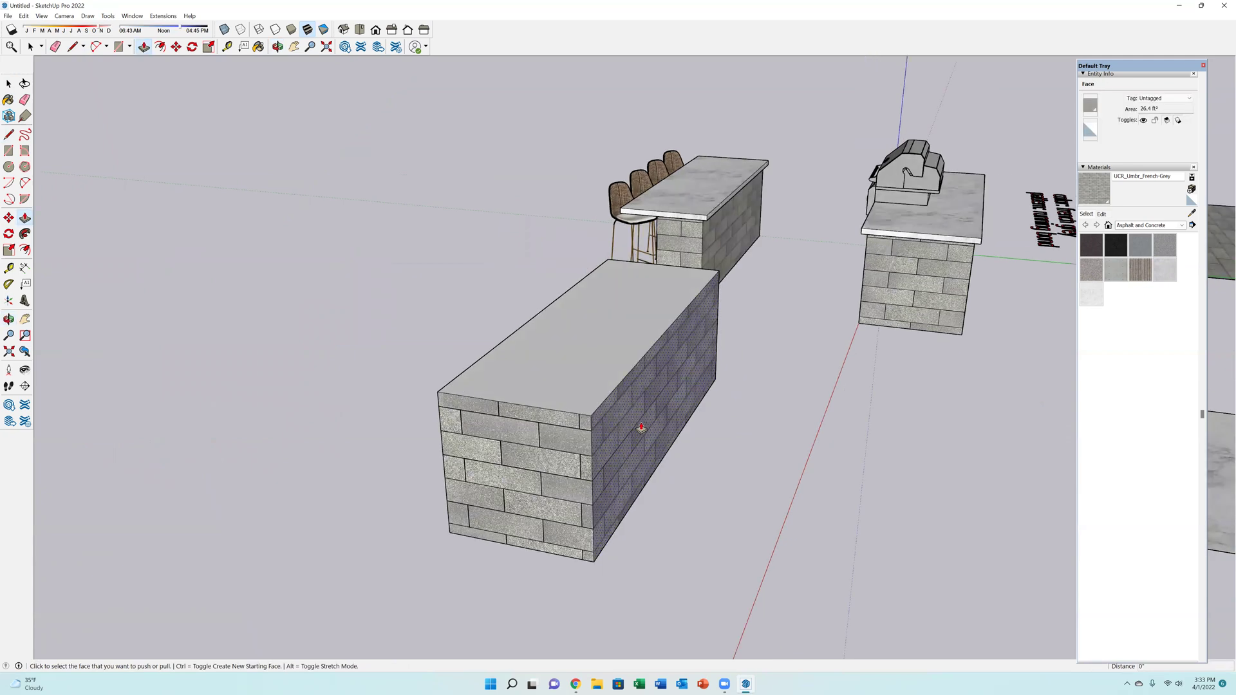
pyautogui.click(641, 427)
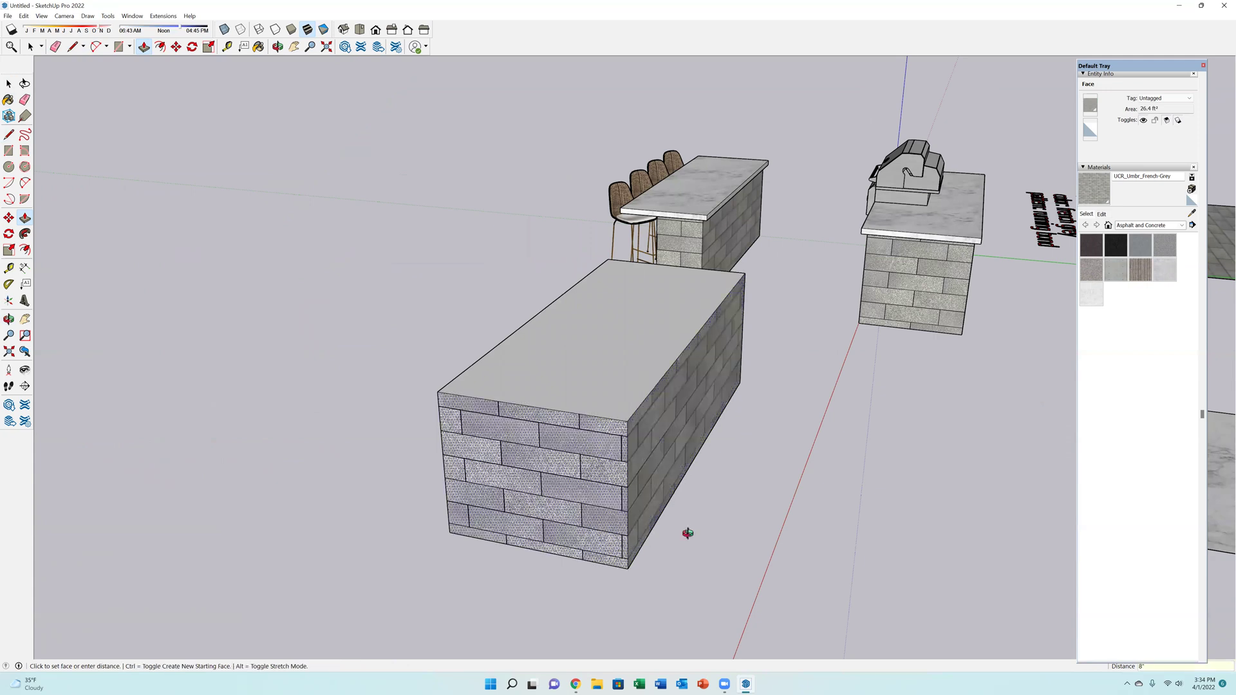
pyautogui.moveTo(703, 541); pyautogui.dragTo(708, 543, button='middle')
# Draw a line across the box's top to split off a back strip.
pyautogui.press('k')
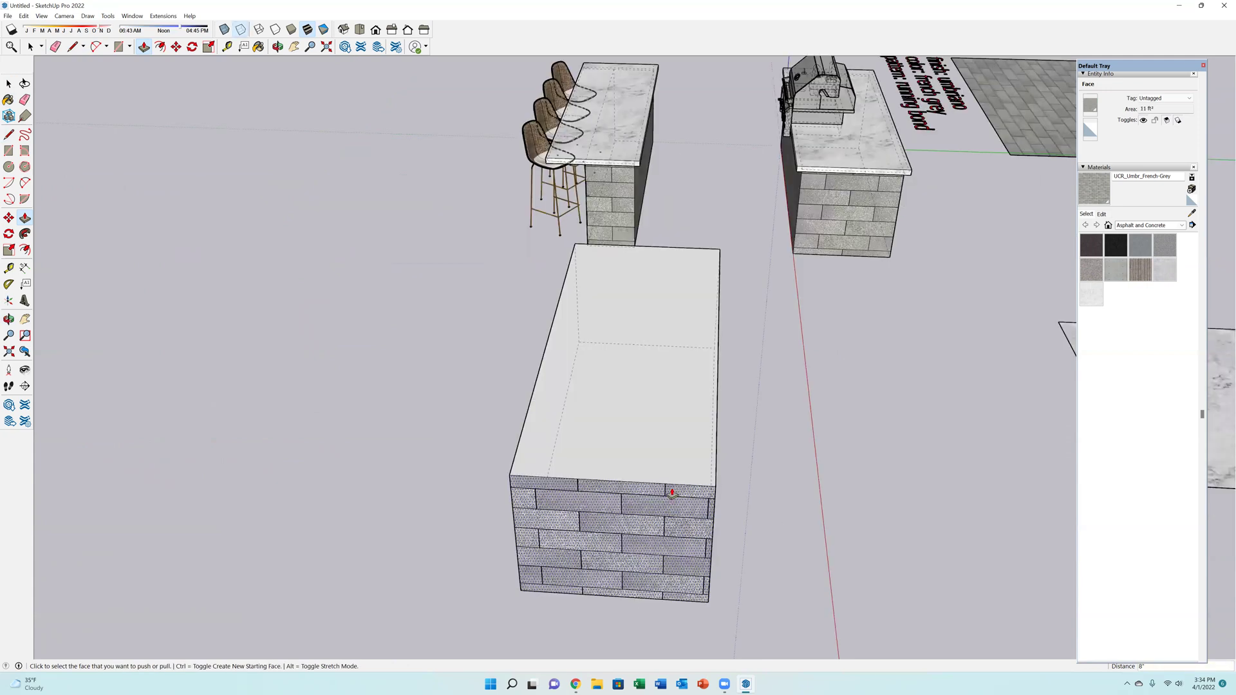
pyautogui.press('l')
pyautogui.press('k')
pyautogui.click(716, 486)
pyautogui.press('Escape')
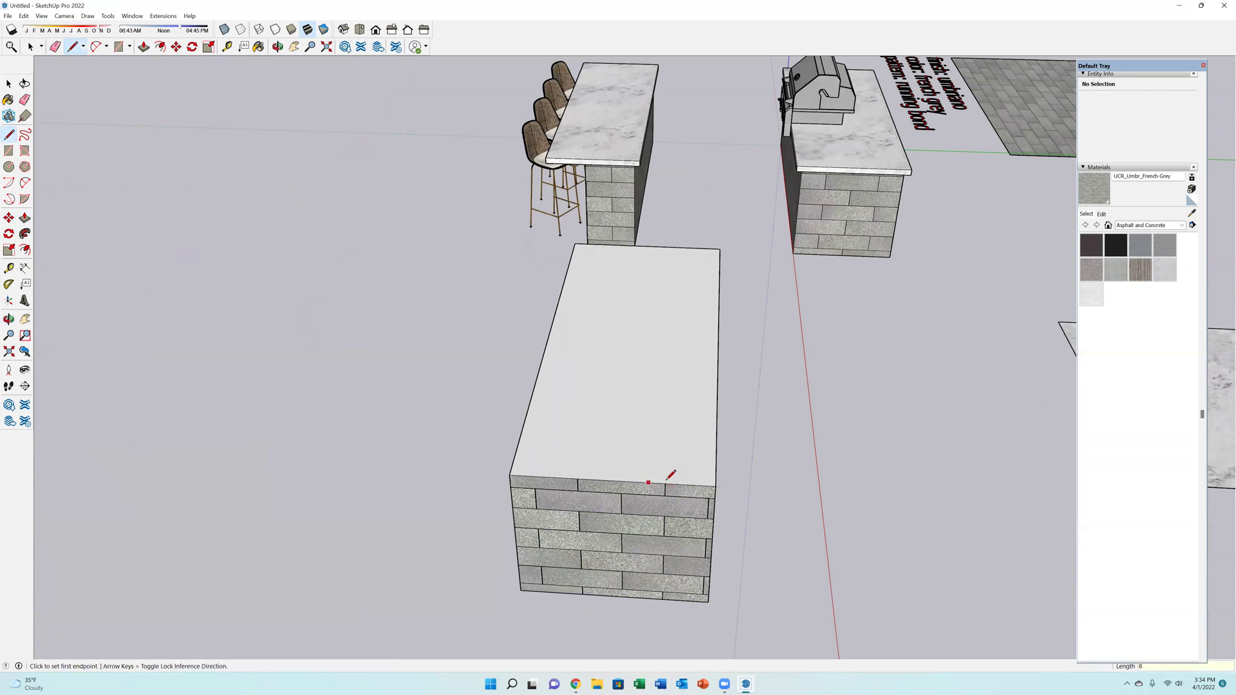
pyautogui.click(678, 483)
pyautogui.click(699, 251)
pyautogui.moveTo(701, 244); pyautogui.dragTo(569, 324, button='middle')
pyautogui.moveTo(600, 429); pyautogui.dragTo(581, 437, button='middle')
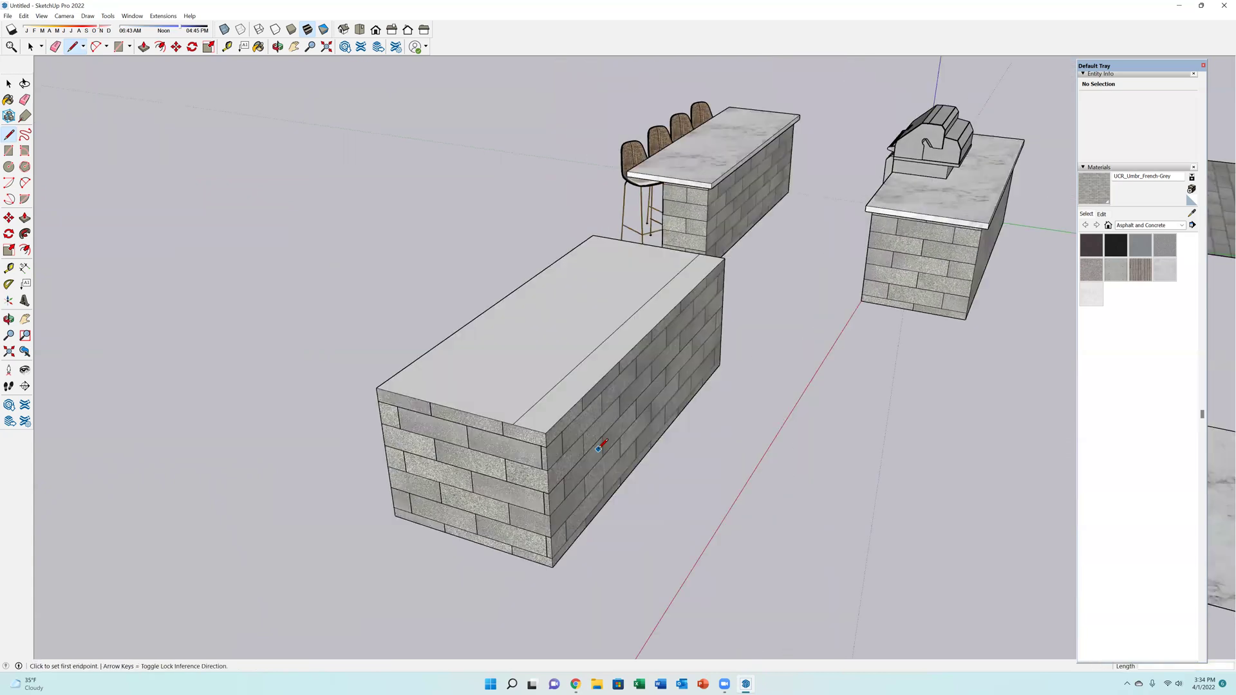
# Extend the island's end face outward by 6 inches.
pyautogui.press('p')
pyautogui.click(620, 442)
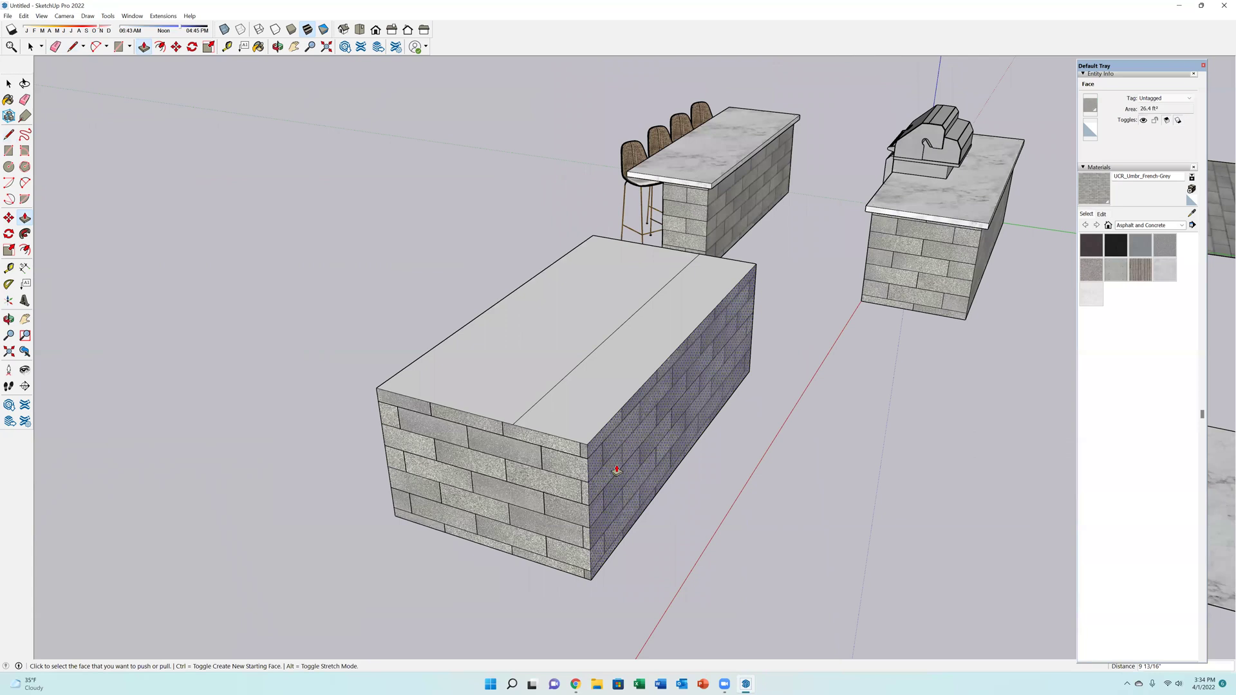
pyautogui.click(617, 470)
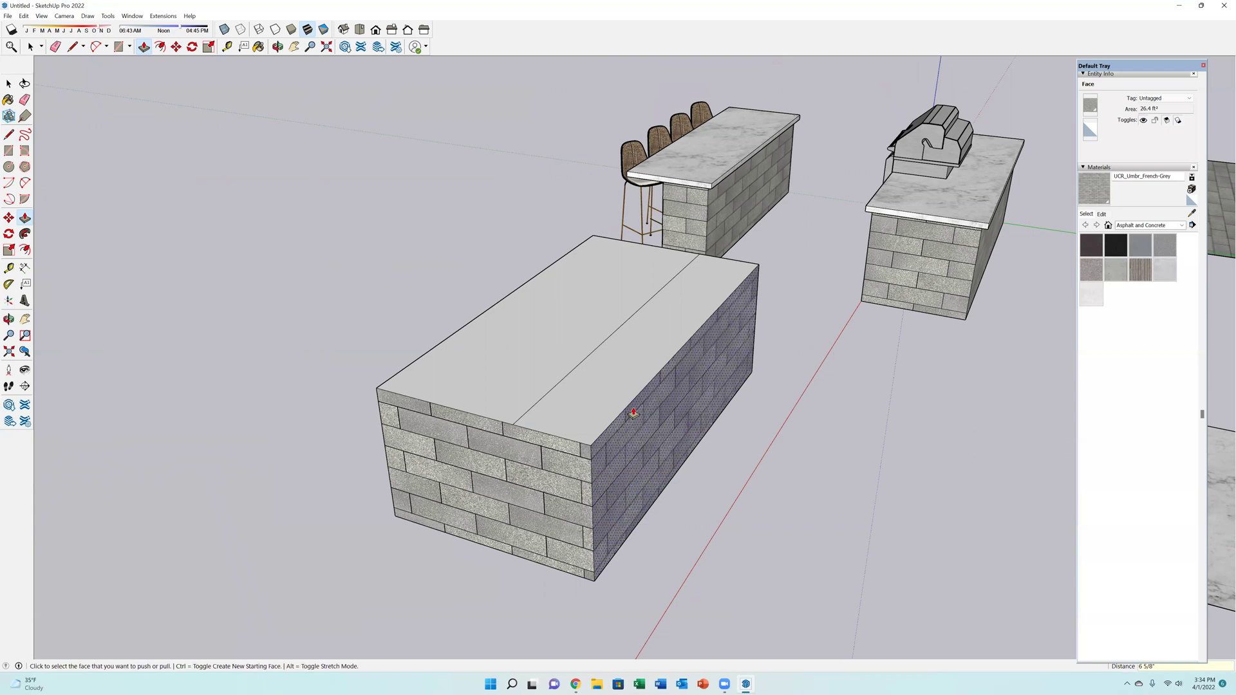
pyautogui.write('6')
pyautogui.press('Return')
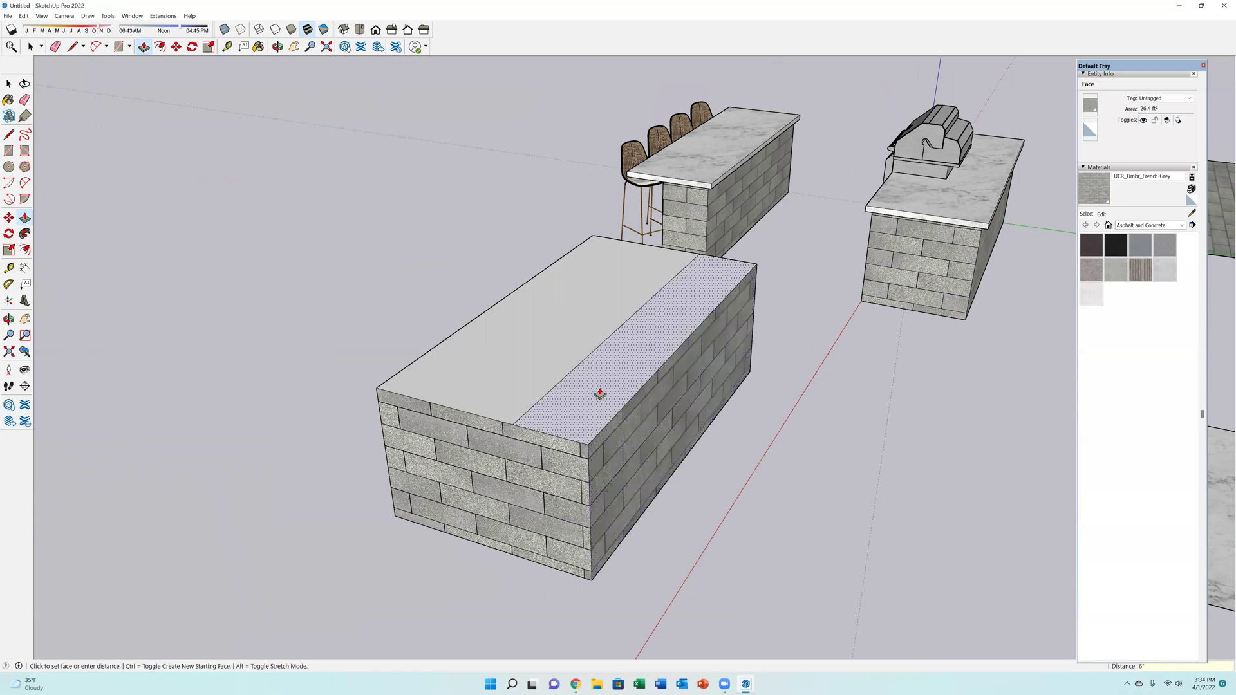
# Raise the back strip of the top 8 inches to form a bar ledge.
pyautogui.click(601, 399)
pyautogui.click(593, 349)
pyautogui.write('8')
pyautogui.press('Return')
pyautogui.moveTo(543, 392); pyautogui.dragTo(946, 385, button='middle')
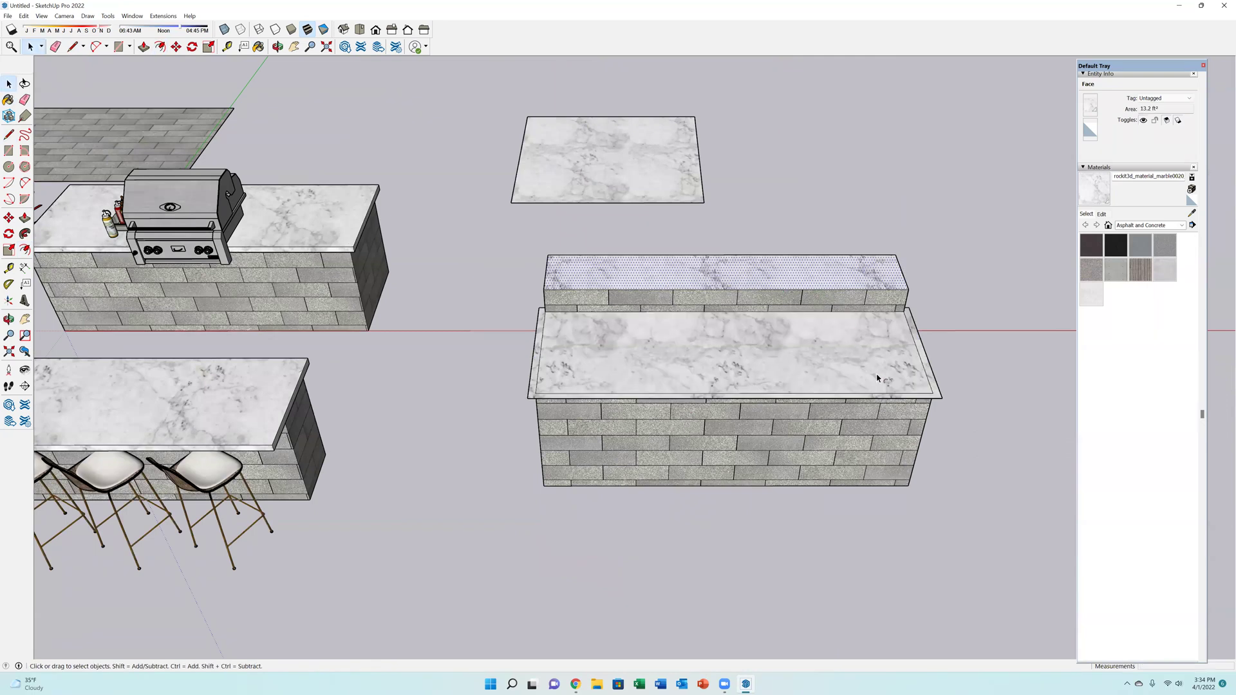
# Pull the raised strip's side face out into a 1-foot overhang.
pyautogui.press('f')
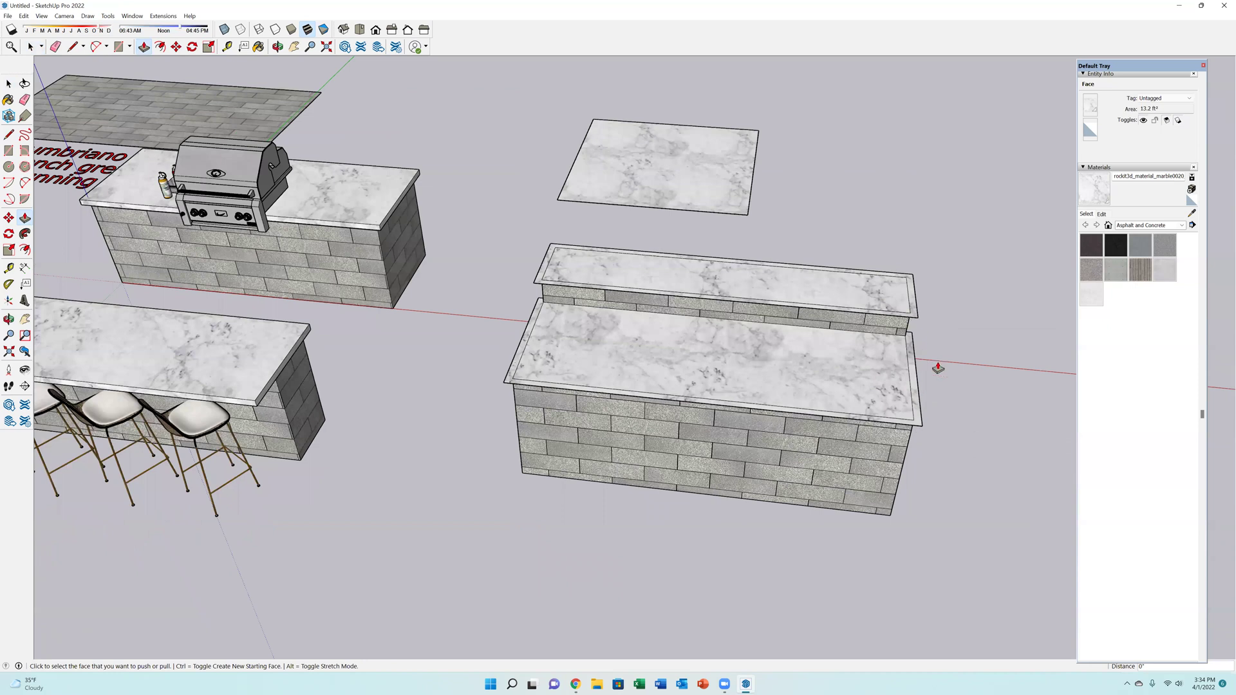
pyautogui.moveTo(503, 377); pyautogui.dragTo(523, 373, button='middle')
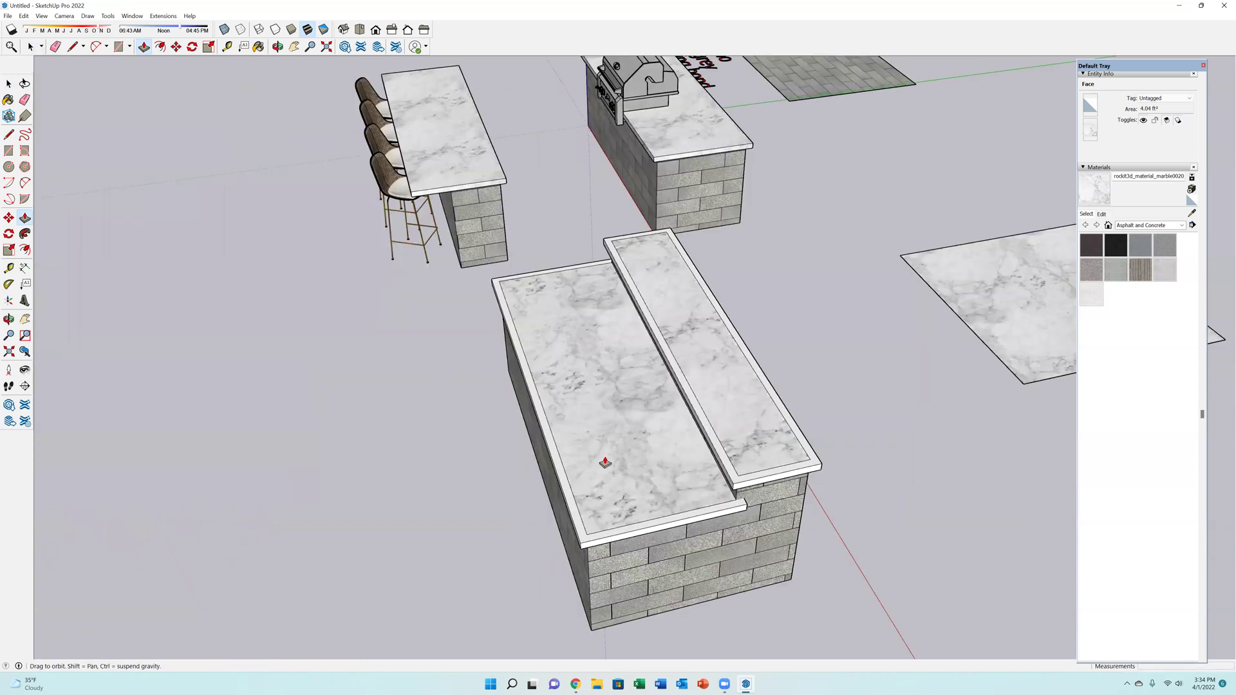
pyautogui.moveTo(605, 462); pyautogui.dragTo(693, 471, button='middle')
pyautogui.click(651, 465)
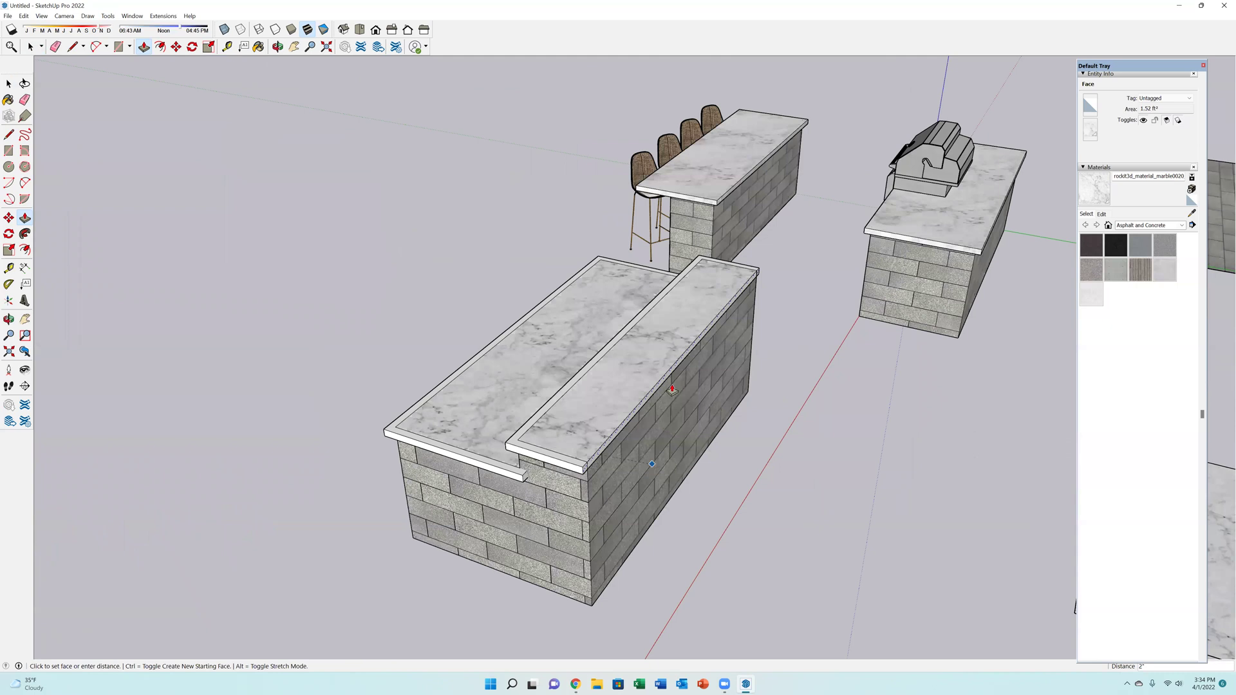
pyautogui.moveTo(675, 399); pyautogui.dragTo(680, 405, button='middle')
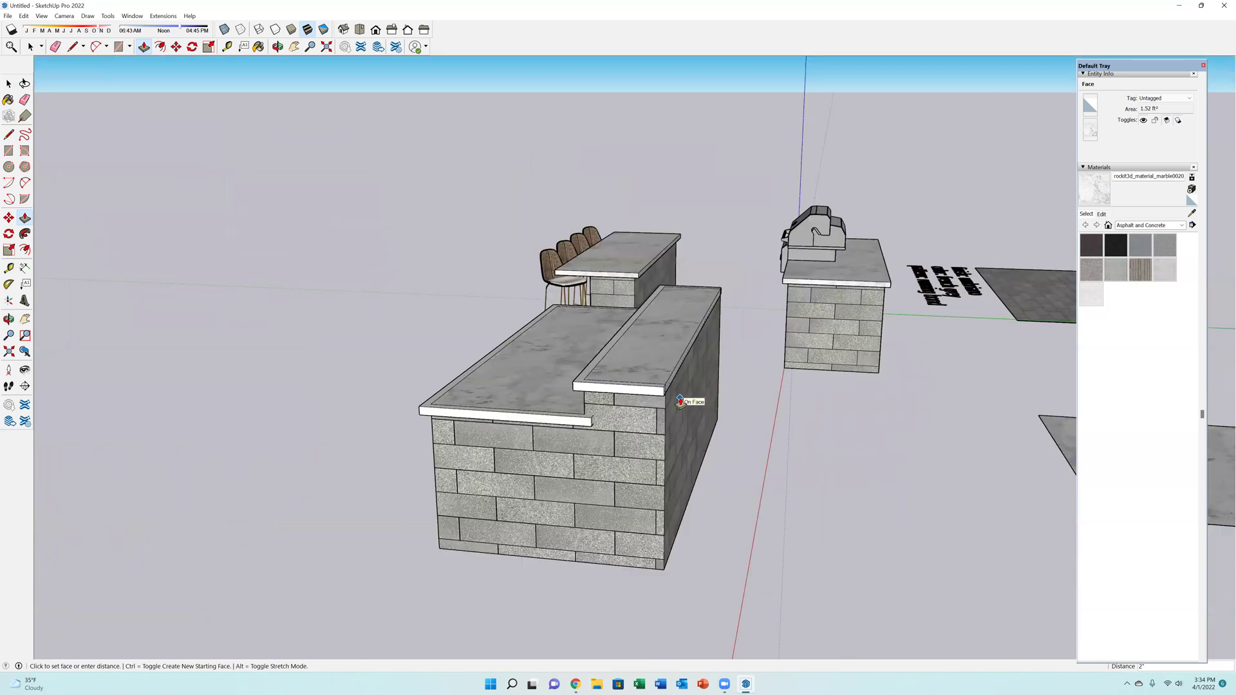
pyautogui.click(917, 423)
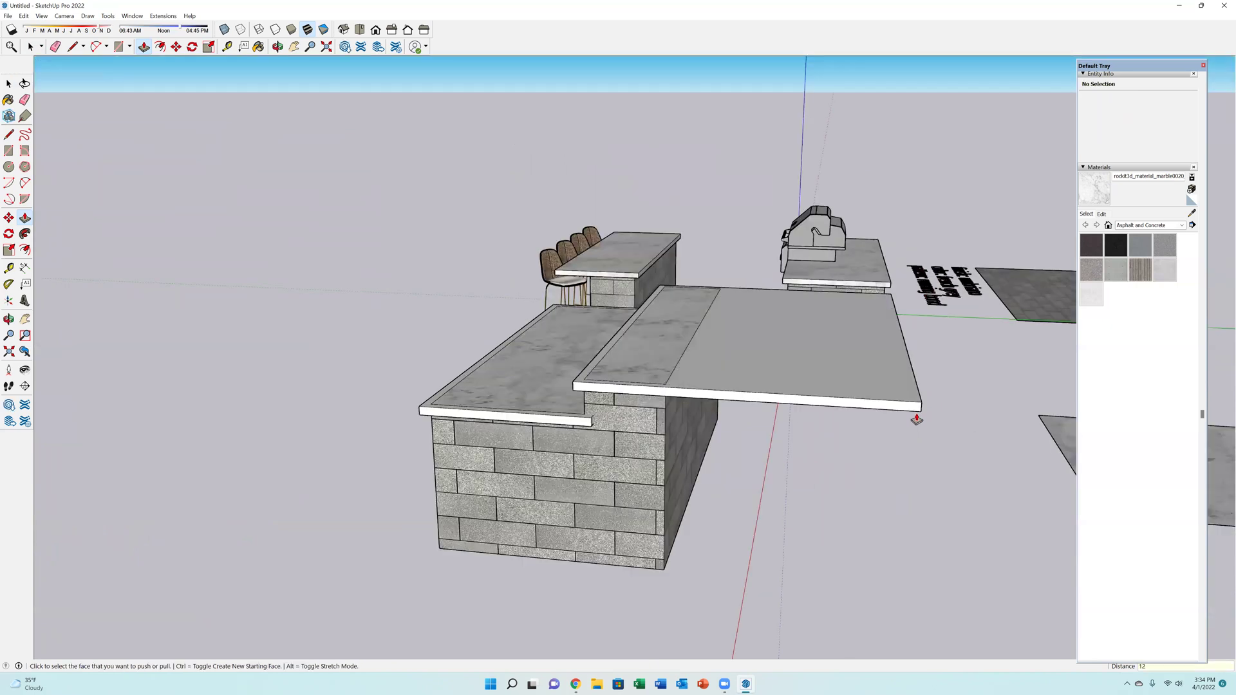
pyautogui.press('Return')
# Erase the inner rectangle edges left on the raised strip.
pyautogui.click(737, 360)
pyautogui.moveTo(710, 444); pyautogui.dragTo(713, 447, button='middle')
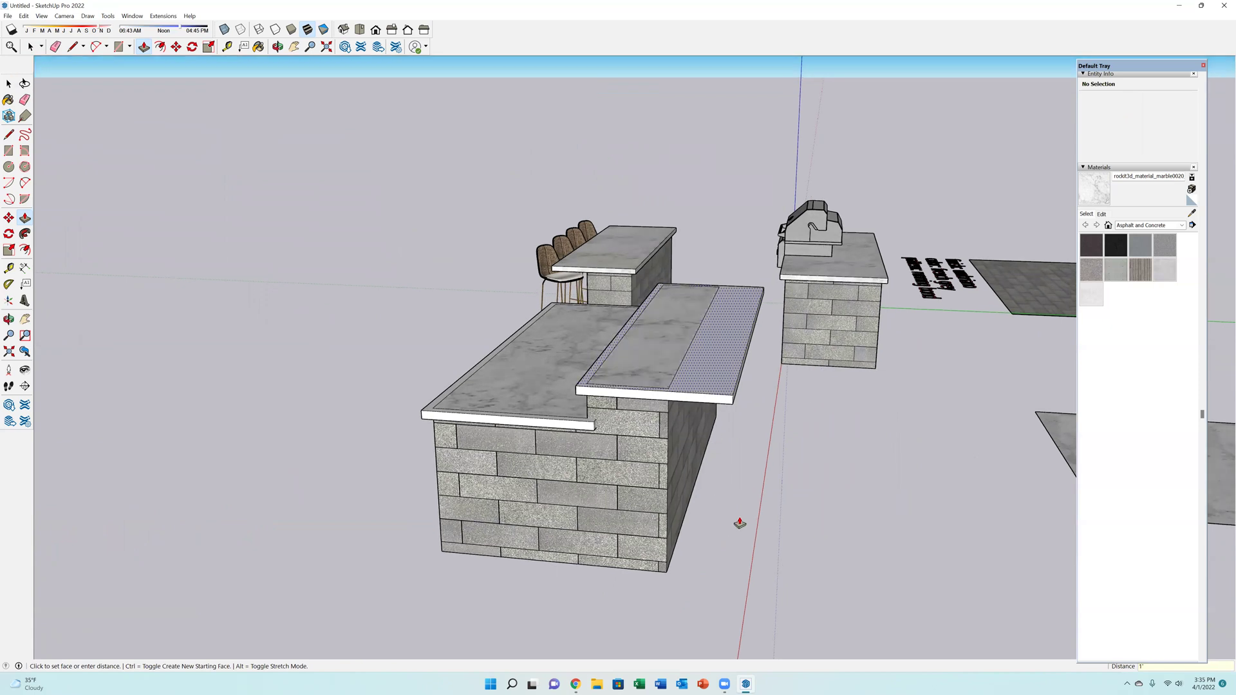
pyautogui.moveTo(652, 497); pyautogui.dragTo(624, 476, button='middle')
pyautogui.press('e')
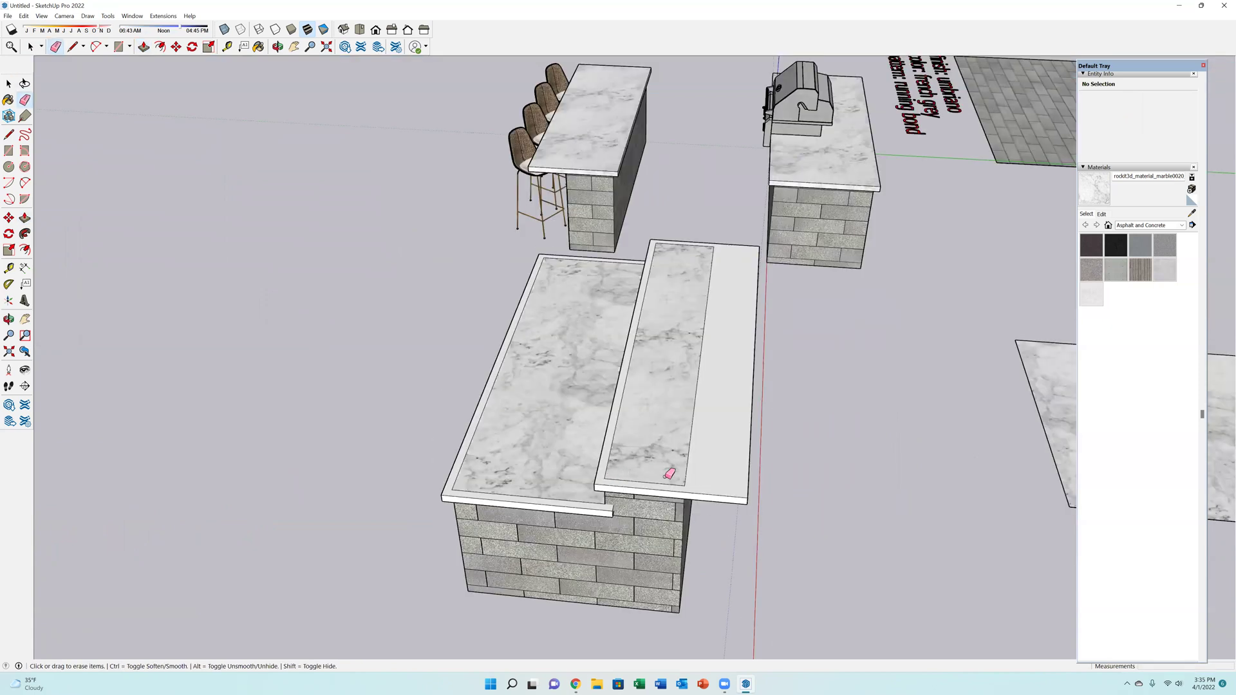
pyautogui.moveTo(671, 474)
pyautogui.mouseDown()
pyautogui.moveTo(704, 361)
pyautogui.moveTo(712, 243)
pyautogui.mouseUp()
pyautogui.click(712, 243)
# Paint the raised strip's top, long edge and end edge with marble.
pyautogui.click(1094, 184)
pyautogui.click(694, 389)
pyautogui.moveTo(694, 389); pyautogui.dragTo(717, 359, button='middle')
pyautogui.moveTo(893, 379); pyautogui.dragTo(847, 359, button='middle')
pyautogui.click(797, 360)
pyautogui.click(852, 357)
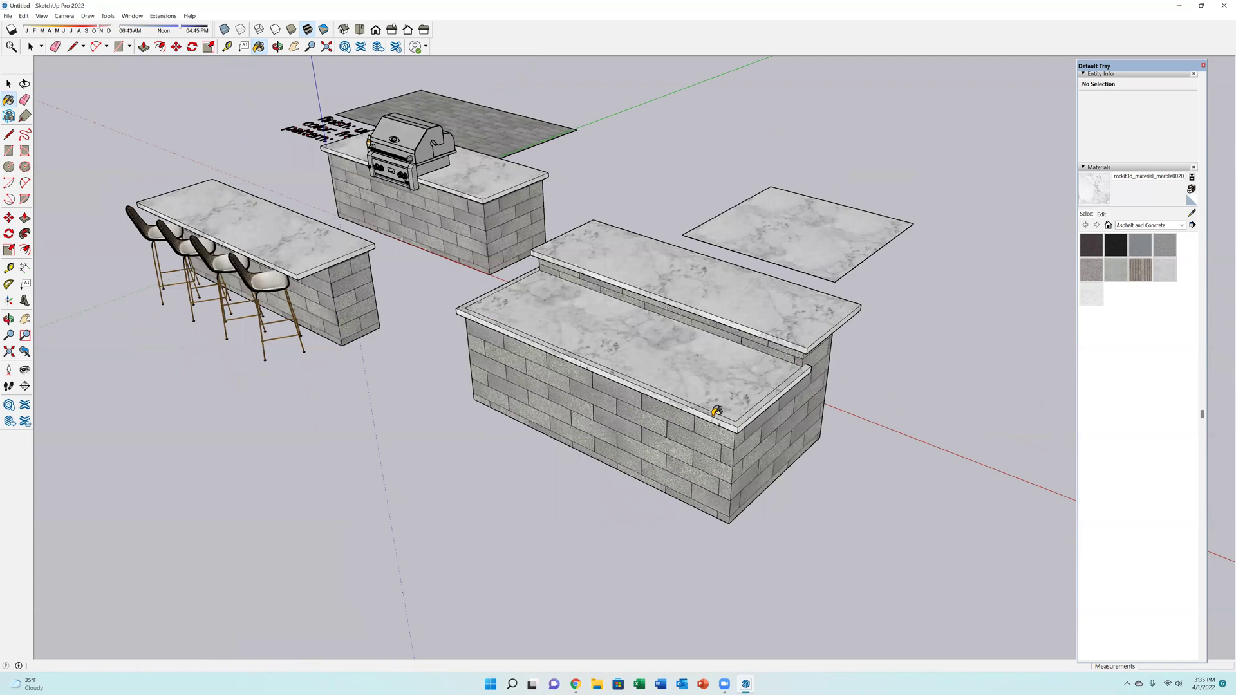
pyautogui.press('e')
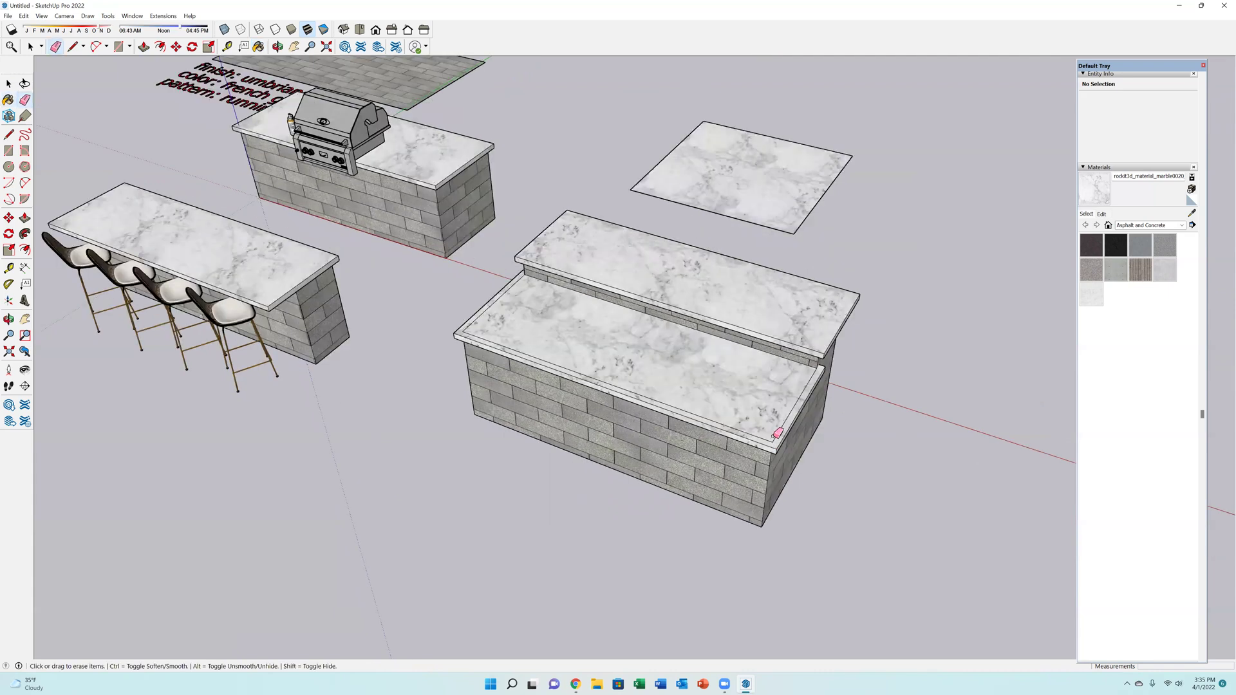
pyautogui.moveTo(932, 332); pyautogui.dragTo(636, 250, button='middle')
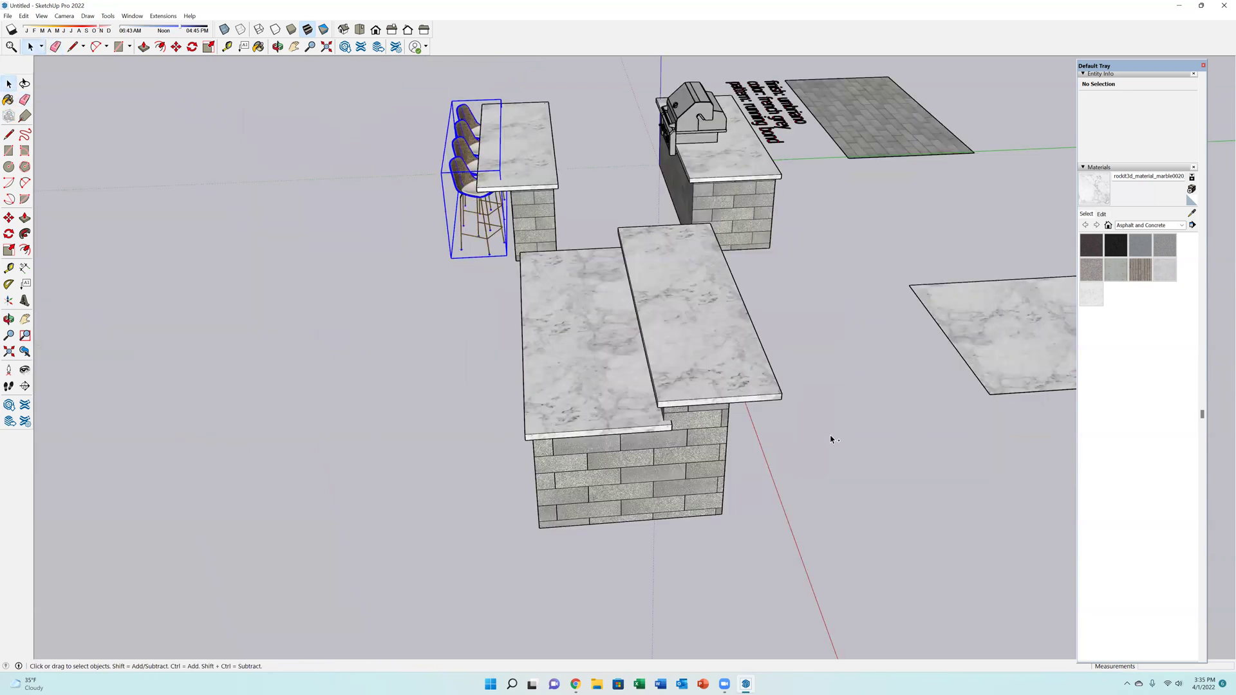
# Paste a copy of the bar stool set and rotate it 180°.
pyautogui.hotkey('ctrl', 'v')
pyautogui.click(877, 273)
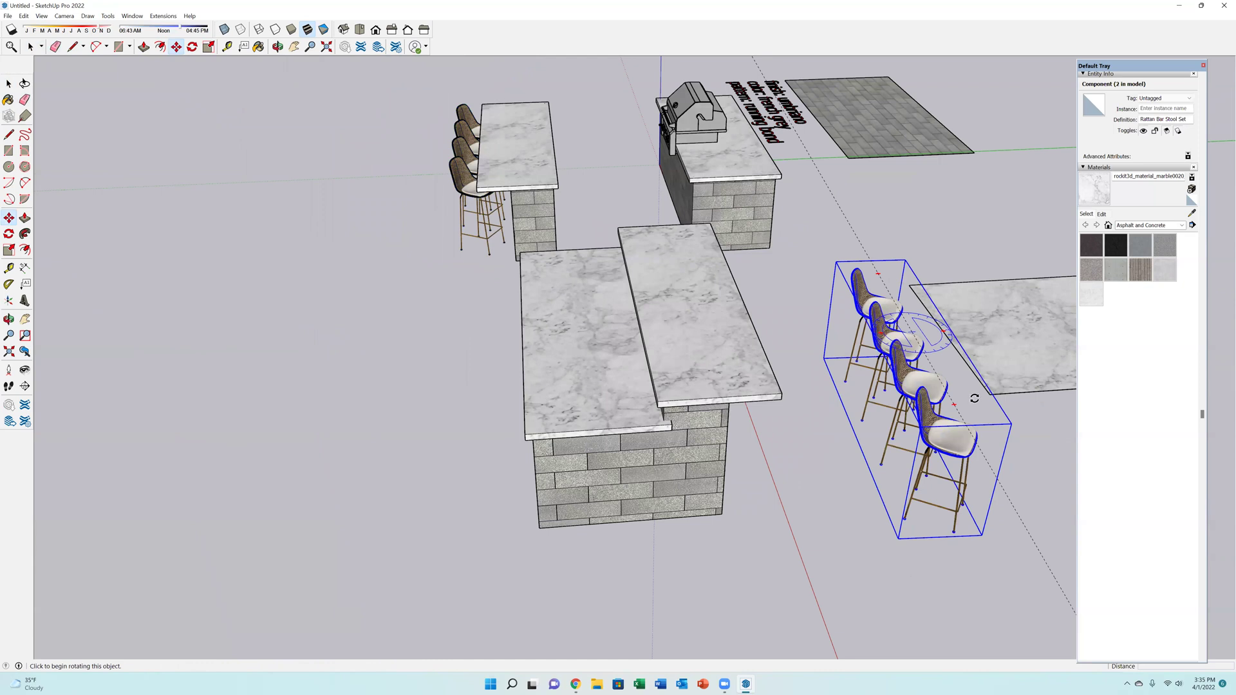
pyautogui.click(955, 404)
pyautogui.write('180')
pyautogui.press('Return')
# Move the stools beside the raised bar and adjust their height with Scale.
pyautogui.moveTo(863, 363); pyautogui.dragTo(764, 338, button='middle')
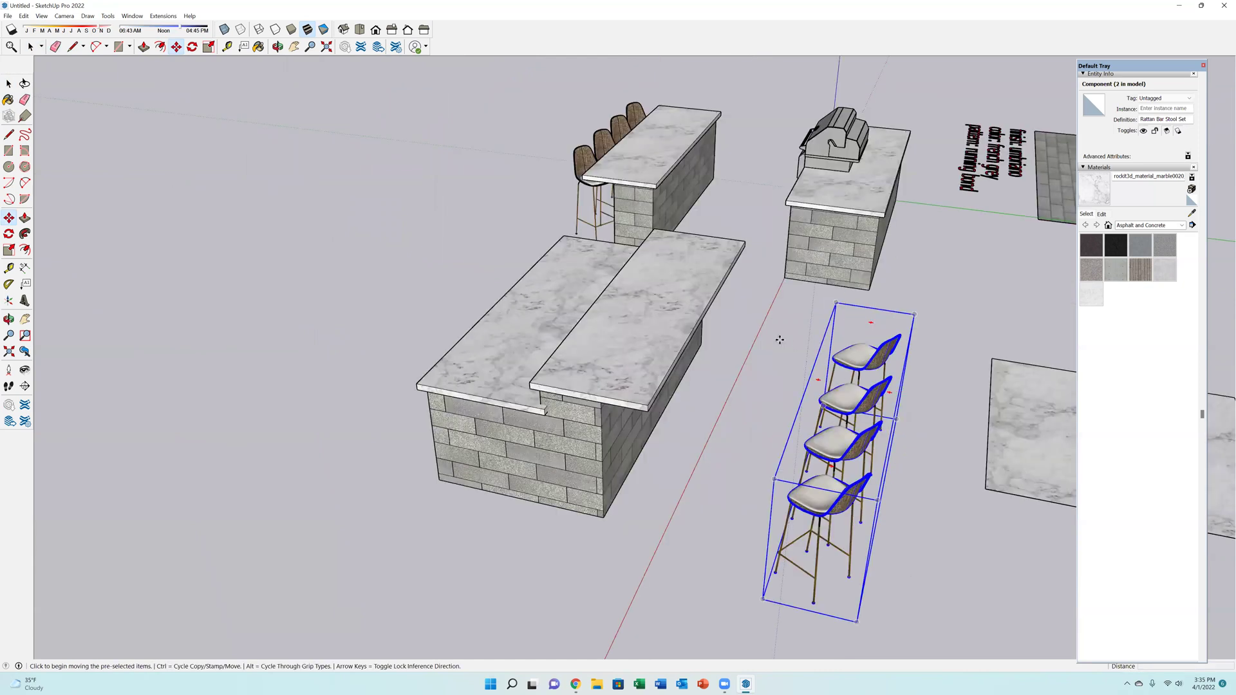
pyautogui.click(747, 331)
pyautogui.click(619, 302)
pyautogui.moveTo(620, 302); pyautogui.dragTo(636, 336, button='middle')
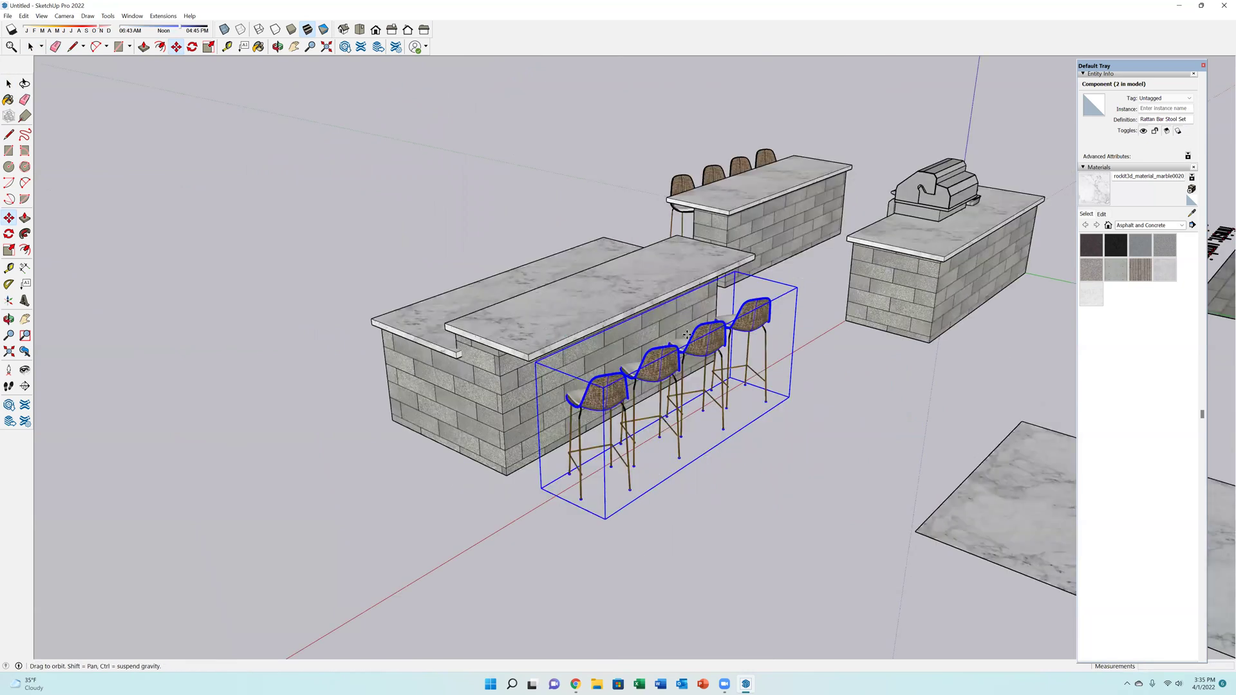
pyautogui.moveTo(886, 433); pyautogui.dragTo(821, 412, button='middle')
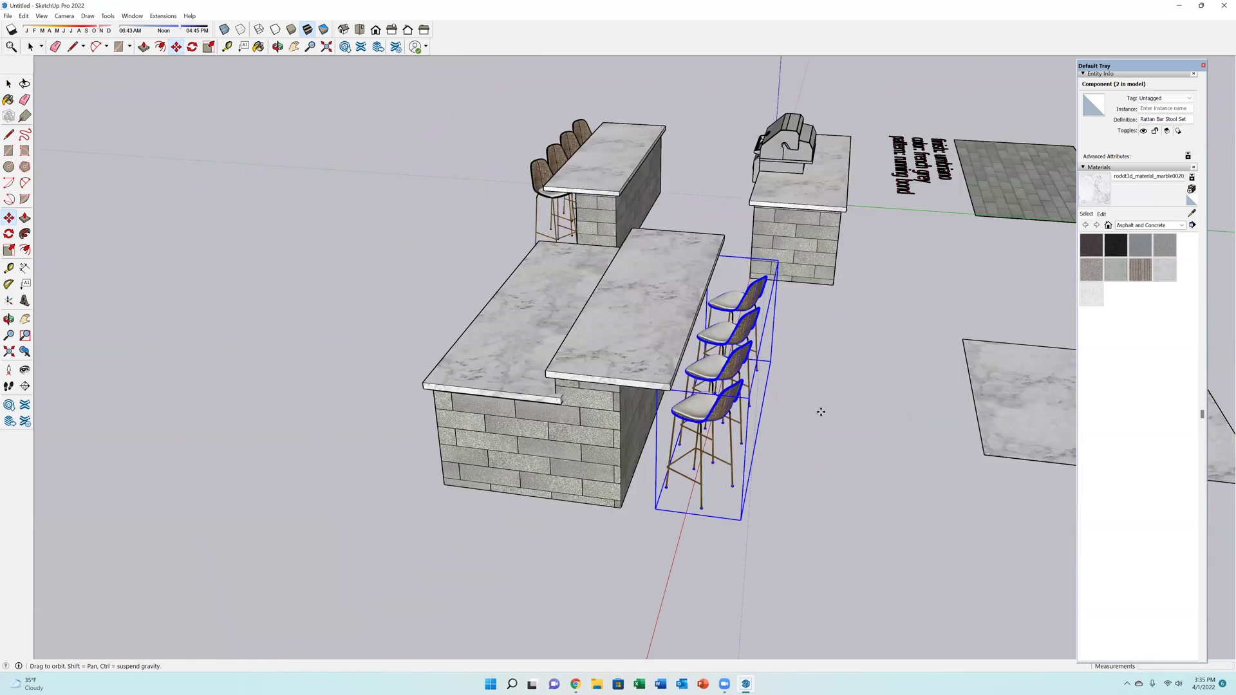
pyautogui.moveTo(730, 314); pyautogui.dragTo(730, 314, button='middle')
pyautogui.press('s')
pyautogui.click(729, 314)
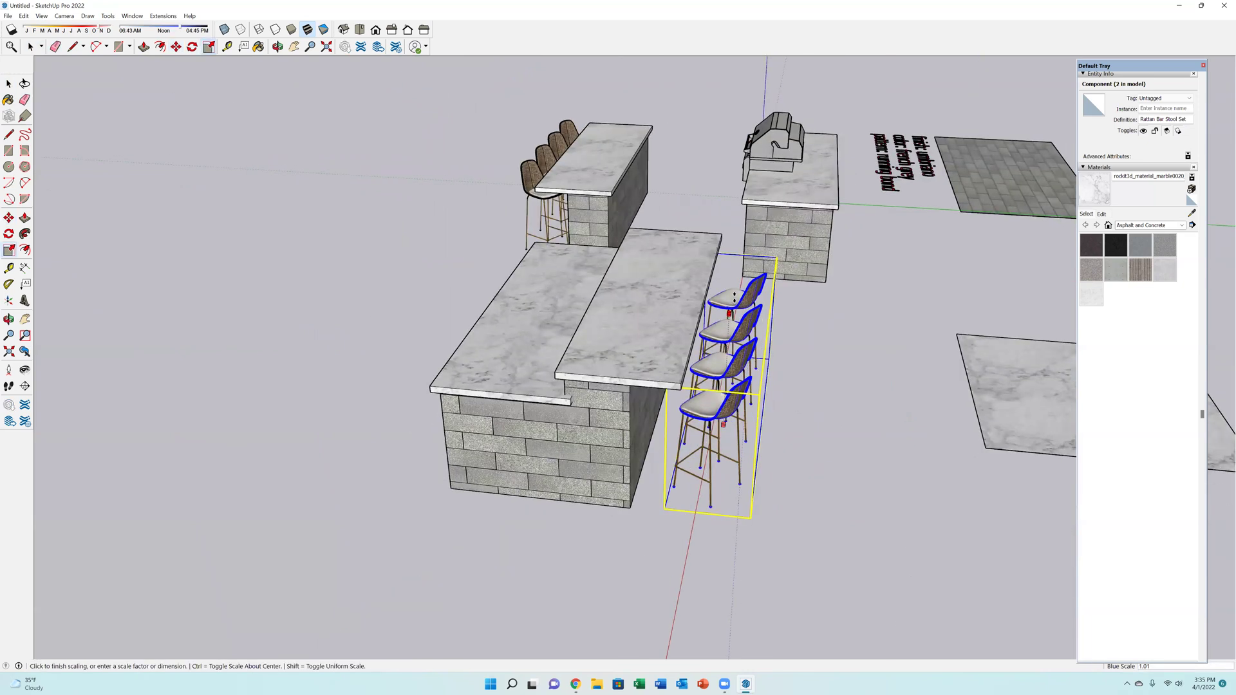
pyautogui.moveTo(689, 367); pyautogui.dragTo(207, 285, button='middle')
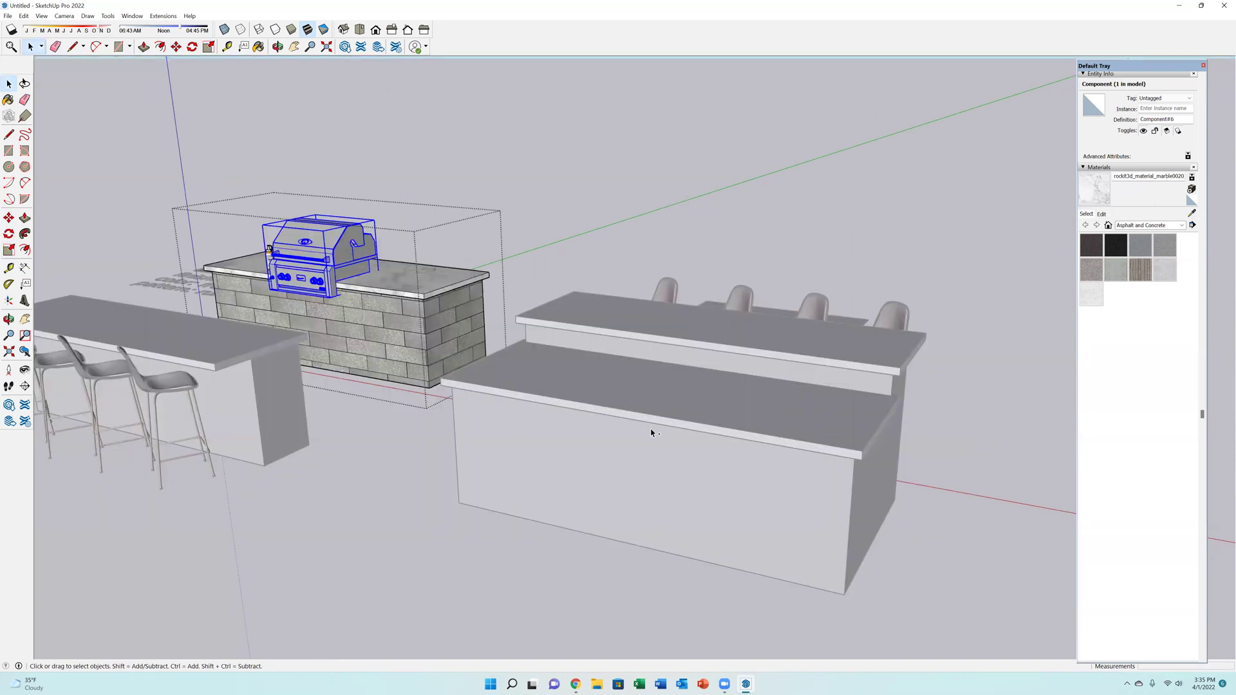
# Paste a copy of the grill and place it on the new island.
pyautogui.hotkey('ctrl', 'v')
pyautogui.click(593, 413)
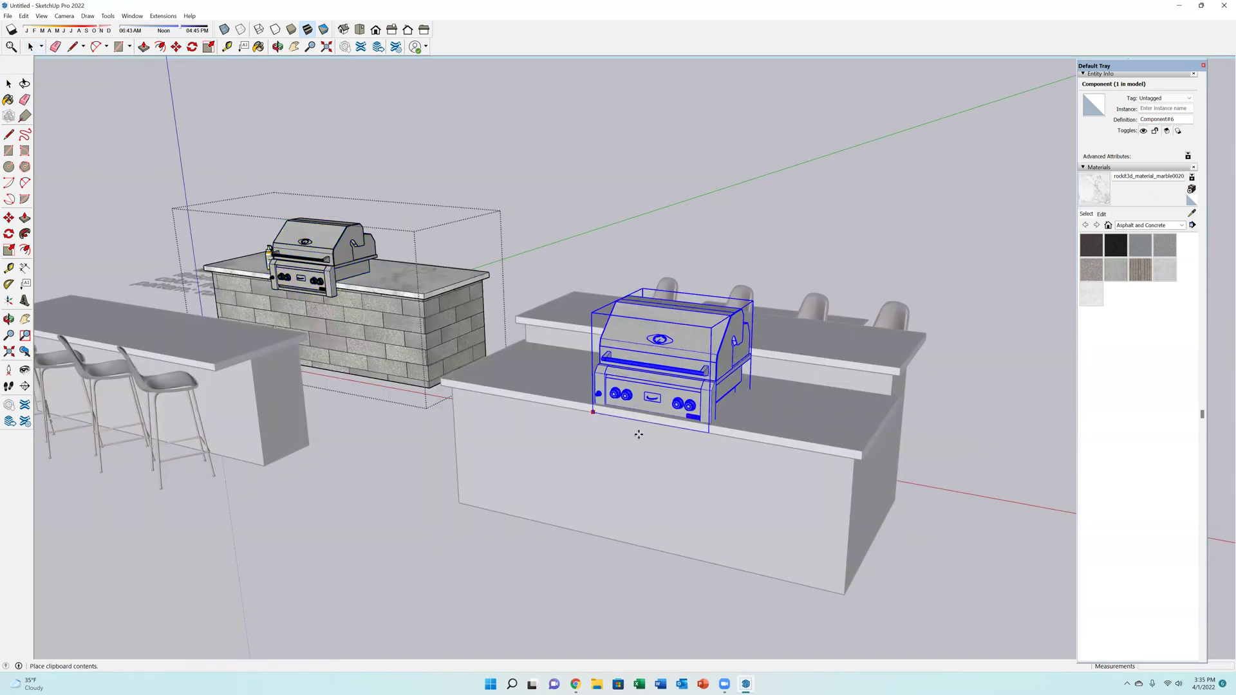
pyautogui.hotkey('ctrl', 'z')
pyautogui.press('space')
pyautogui.click(310, 265)
pyautogui.click(626, 221)
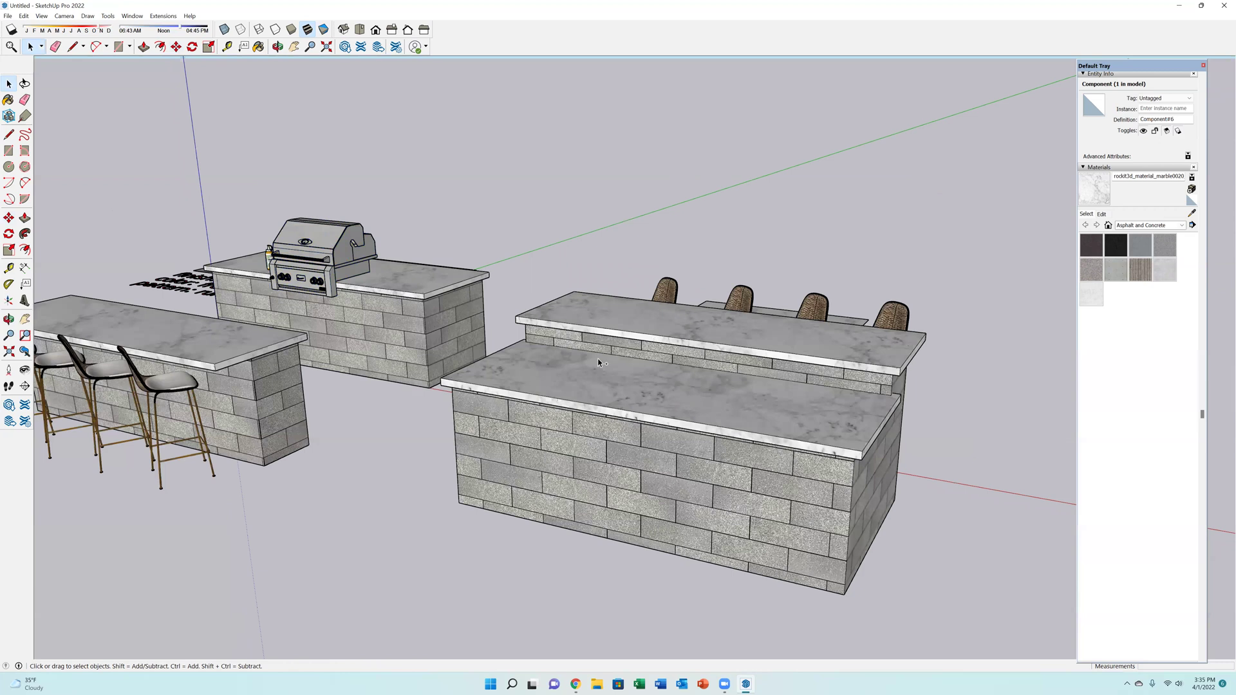
pyautogui.moveTo(598, 363); pyautogui.dragTo(566, 383, button='middle')
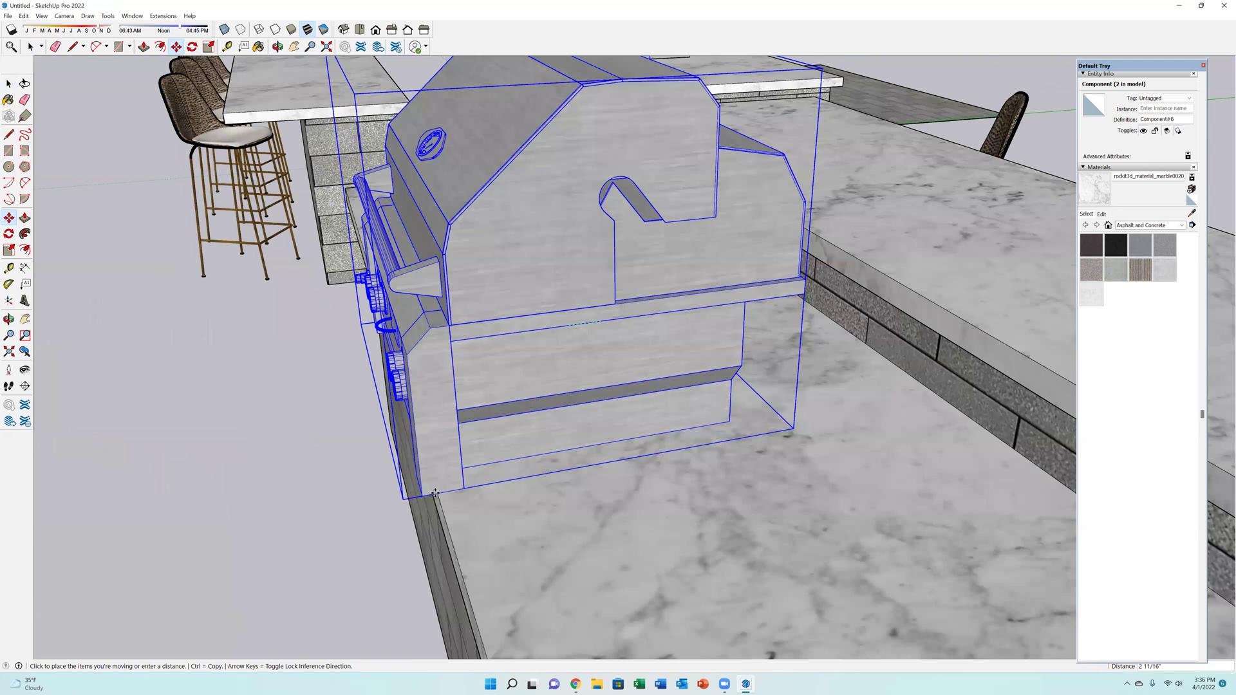
pyautogui.click(376, 494)
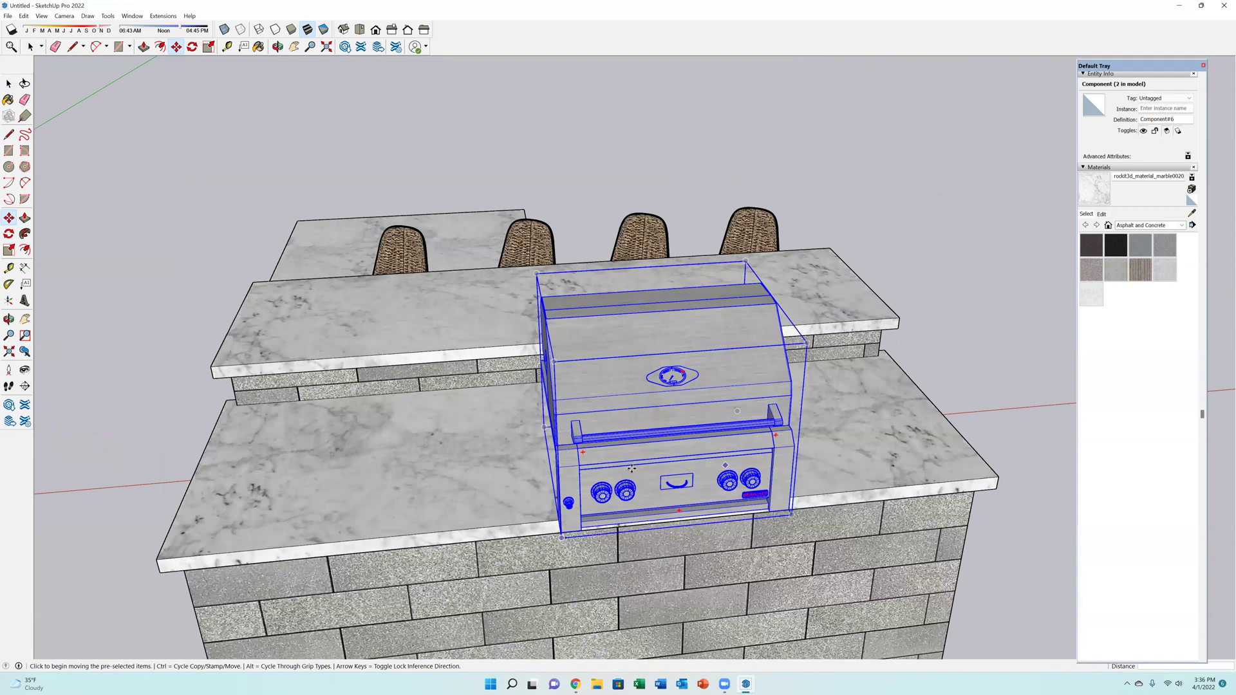
# Move the grill to seat it in the front of the lower counter.
pyautogui.click(592, 446)
pyautogui.scroll(-5, 592, 446)
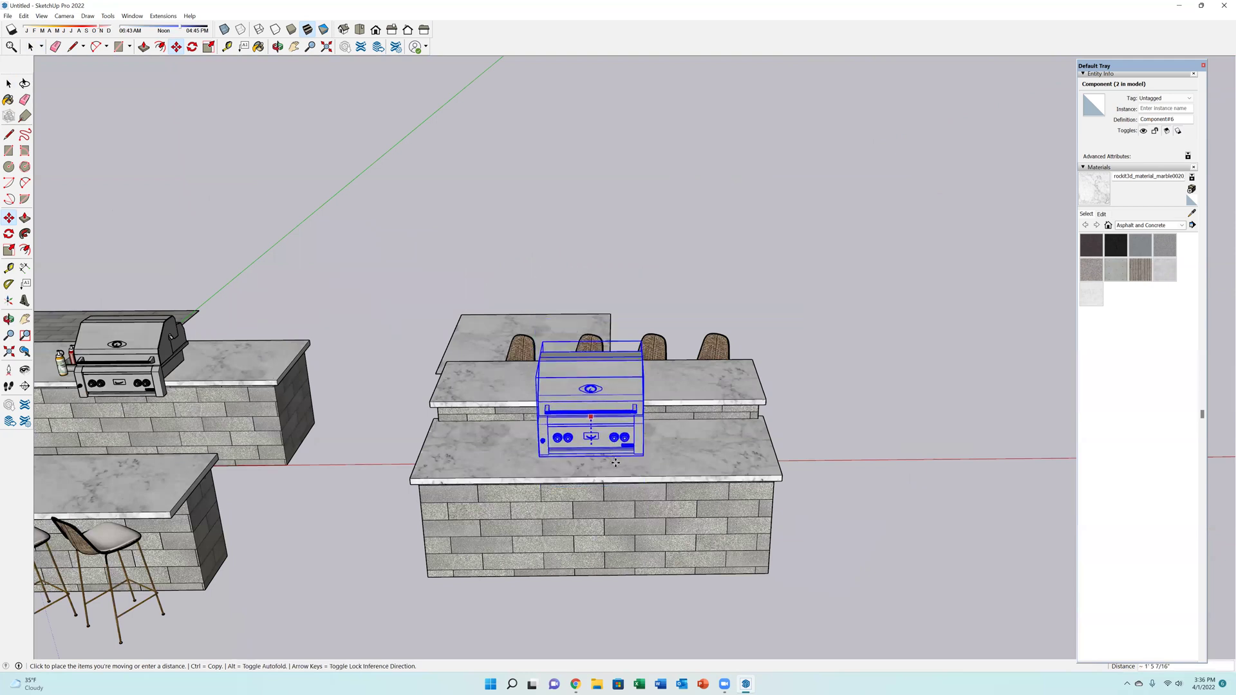
pyautogui.press('o')
pyautogui.moveTo(512, 435); pyautogui.dragTo(526, 428, button='middle')
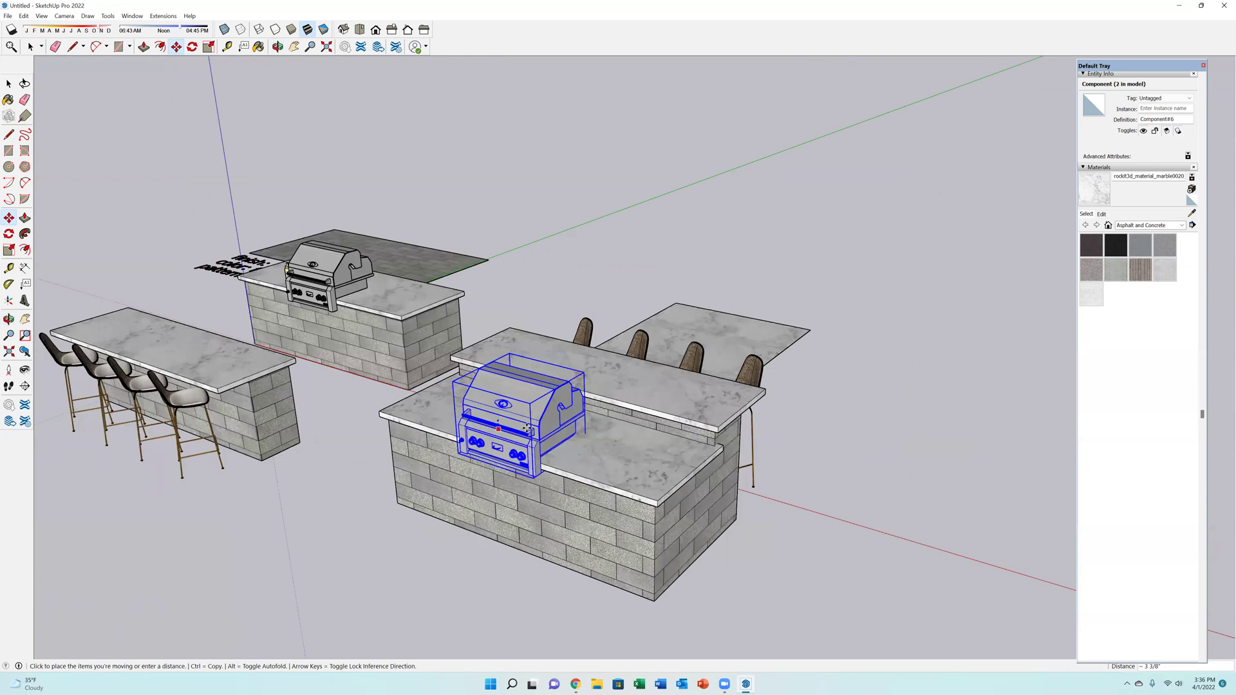
pyautogui.moveTo(523, 506); pyautogui.dragTo(418, 484, button='middle')
pyautogui.click(495, 418)
pyautogui.moveTo(657, 467); pyautogui.dragTo(911, 479, button='middle')
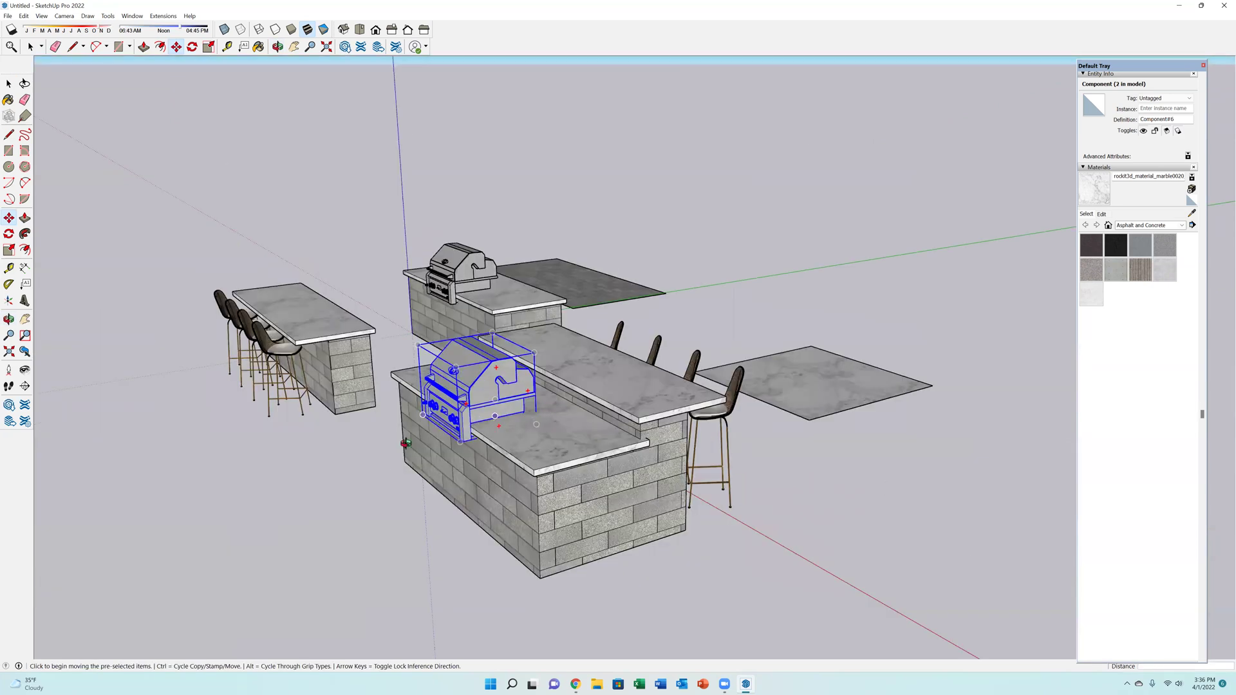
pyautogui.moveTo(393, 443); pyautogui.dragTo(920, 446, button='middle')
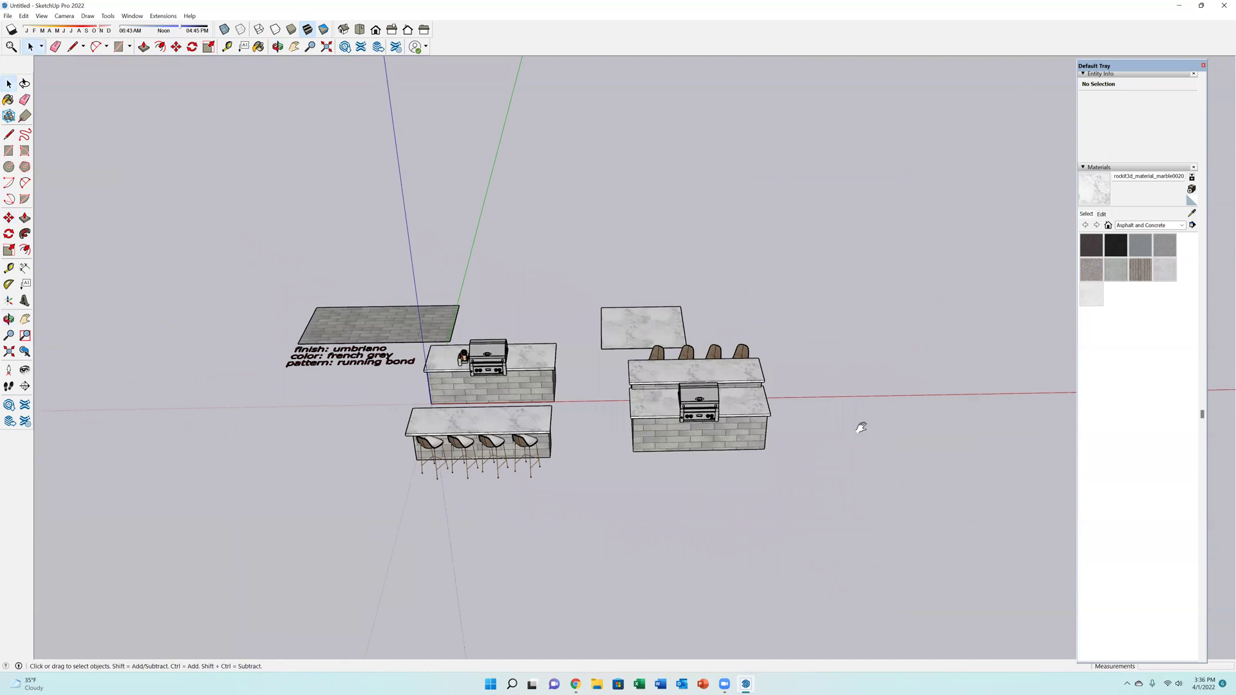
# Draw a rectangular footprint with lines beside the three existing islands.
pyautogui.keyDown('shift'); pyautogui.moveTo(860, 427); pyautogui.dragTo(633, 422, button='middle'); pyautogui.keyUp('shift')
pyautogui.press('l')
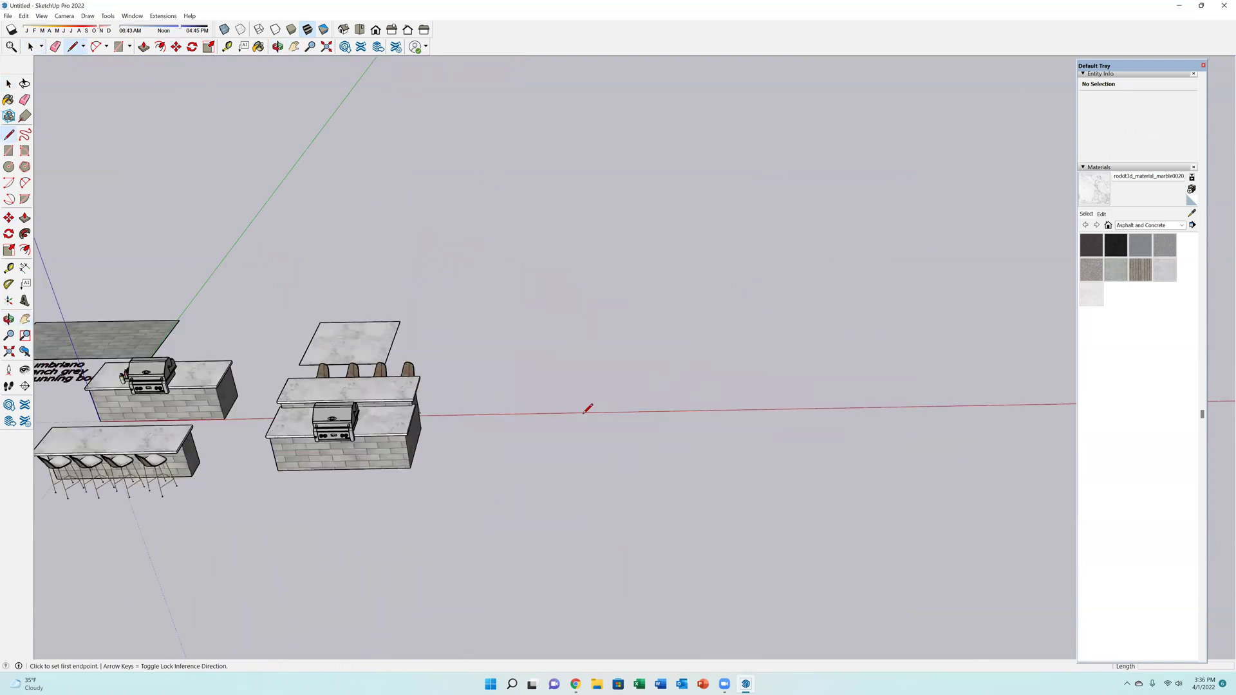
pyautogui.click(582, 415)
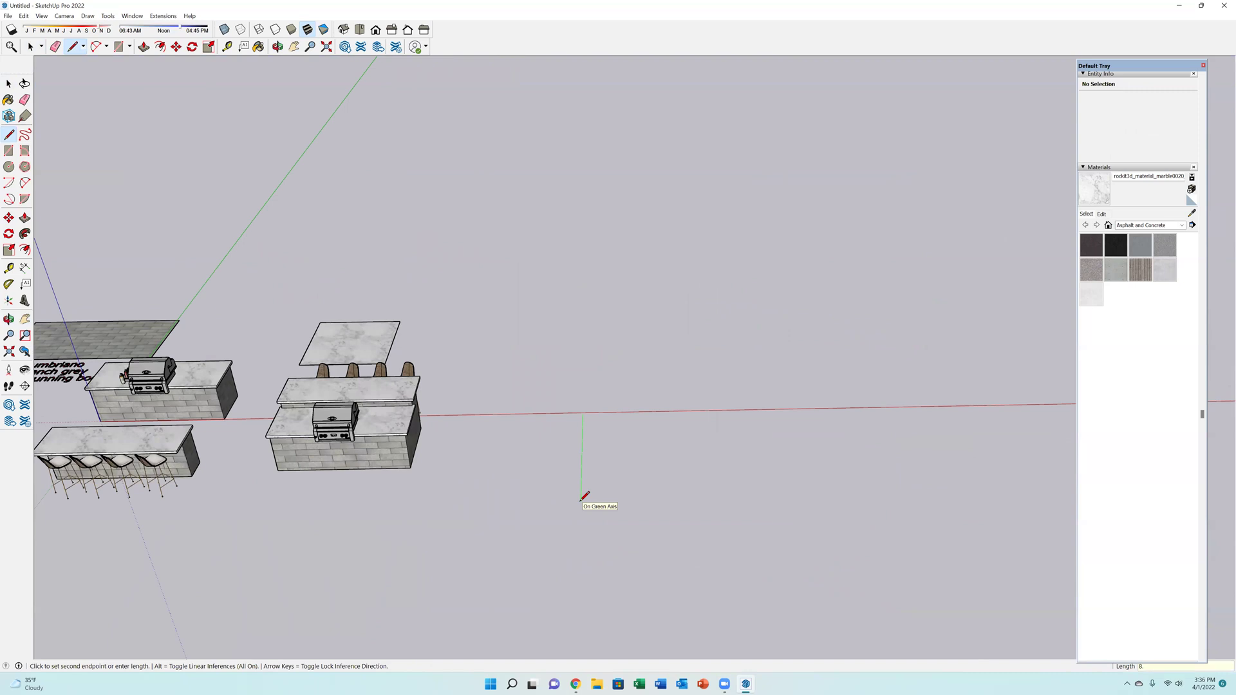
pyautogui.click(581, 493)
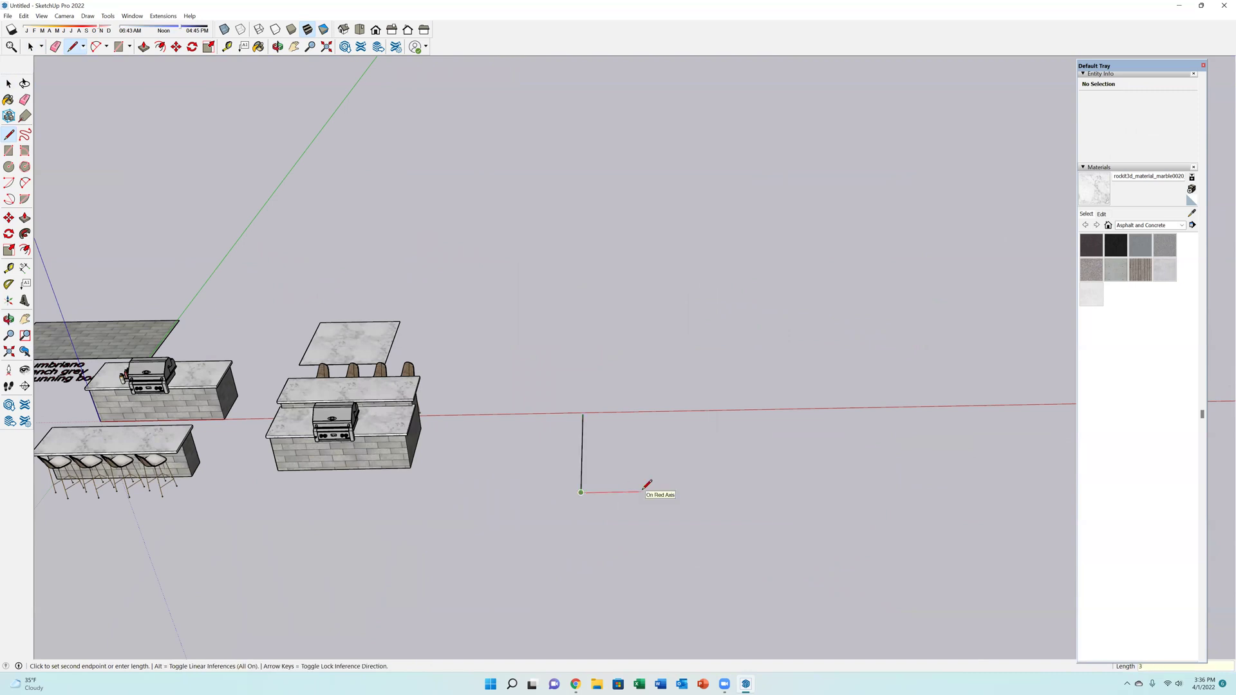
pyautogui.click(627, 492)
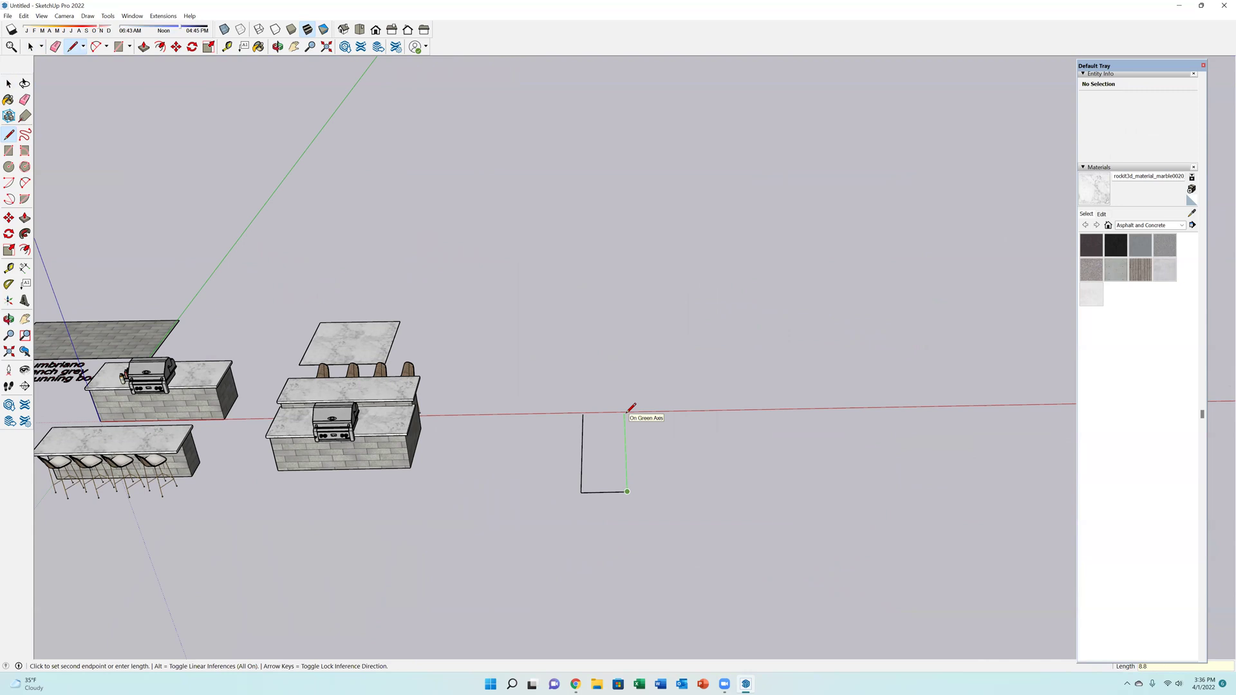
pyautogui.click(630, 408)
pyautogui.click(582, 413)
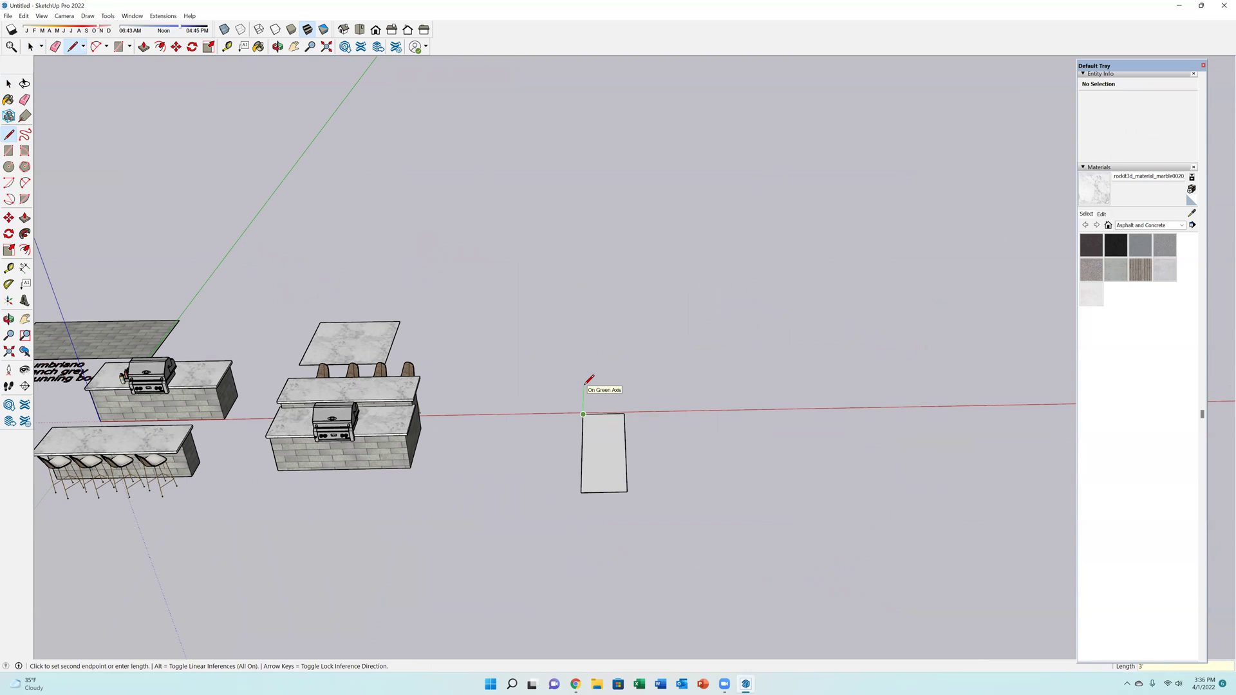
# Extend the rectangle into an L-shaped outline with an 8.8' top edge.
pyautogui.click(584, 389)
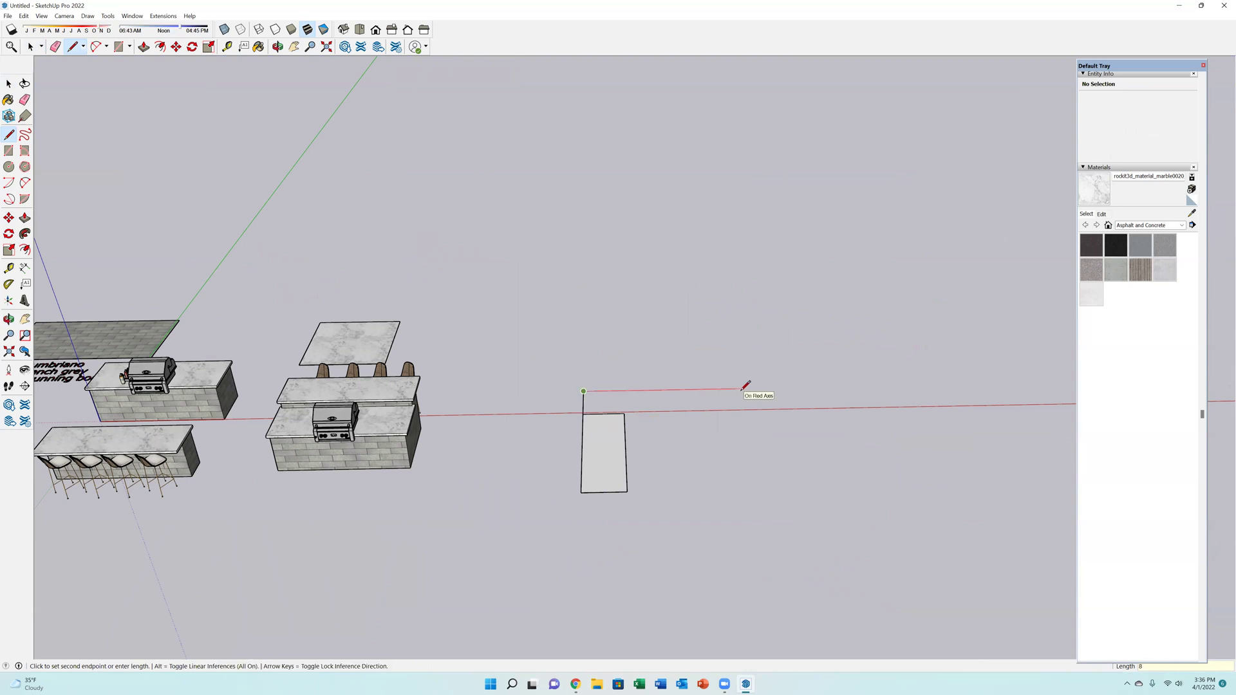
pyautogui.write("8.8'")
pyautogui.press('Return')
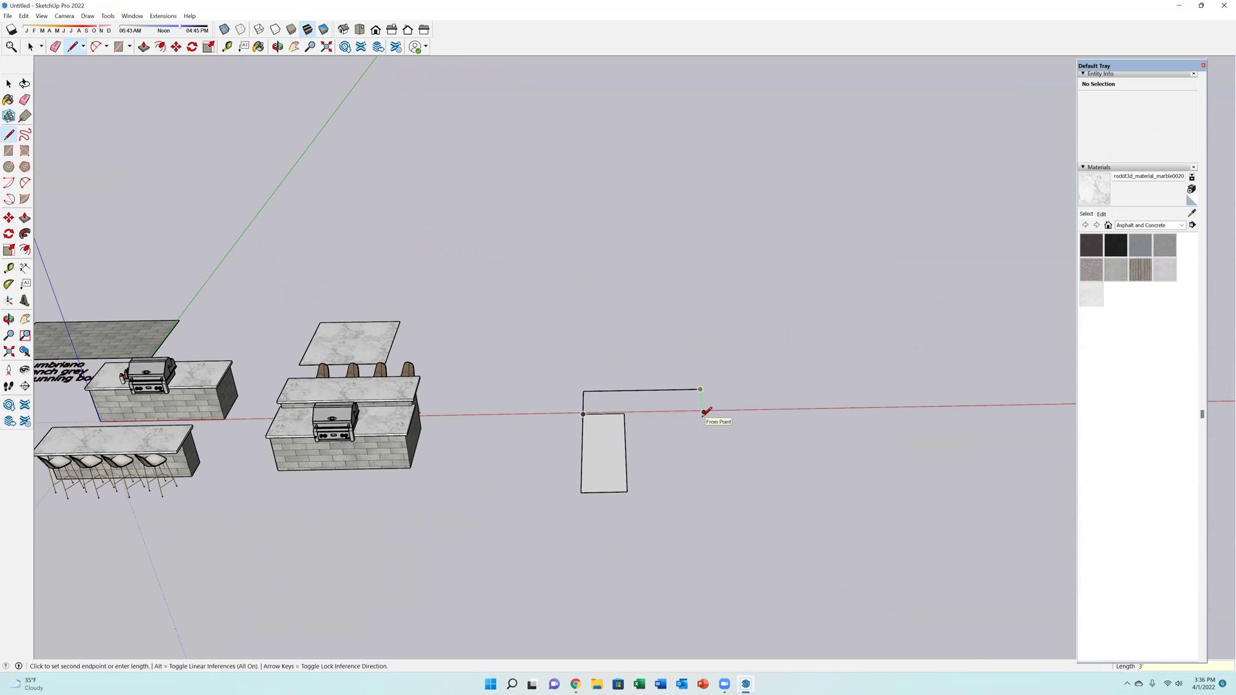
pyautogui.click(704, 413)
pyautogui.click(625, 411)
# Erase the dividing line and Push/Pull the L face up into a solid block.
pyautogui.press('e')
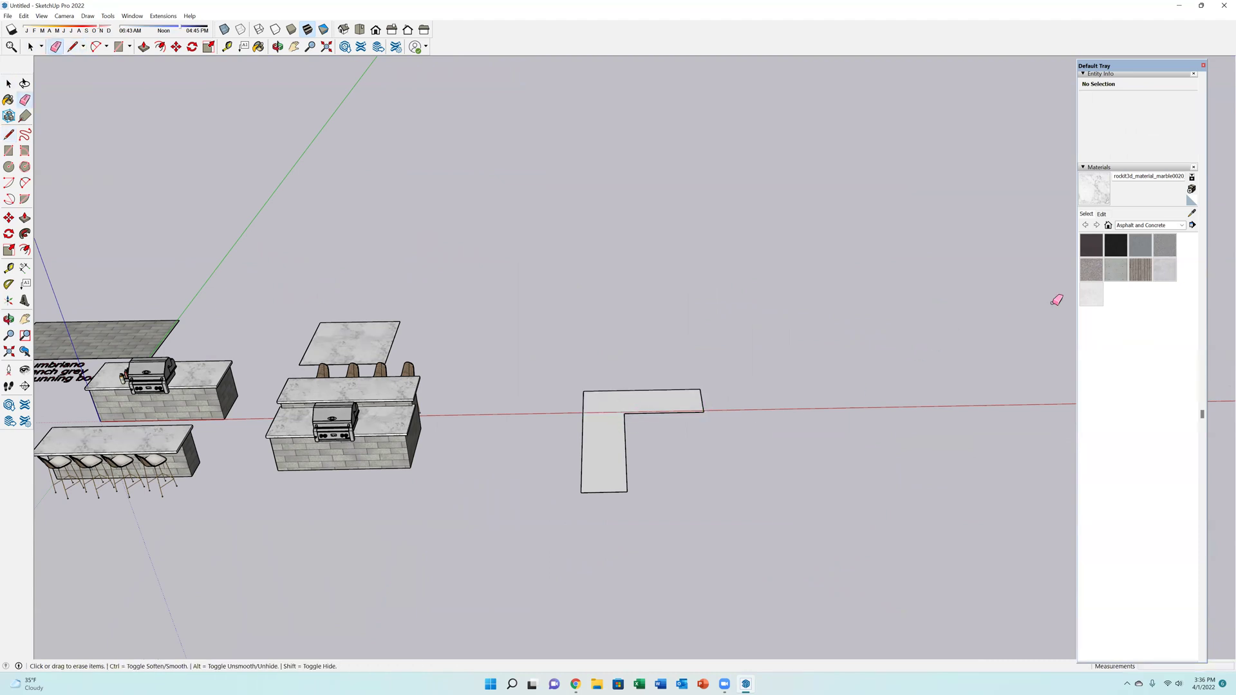
pyautogui.press('p')
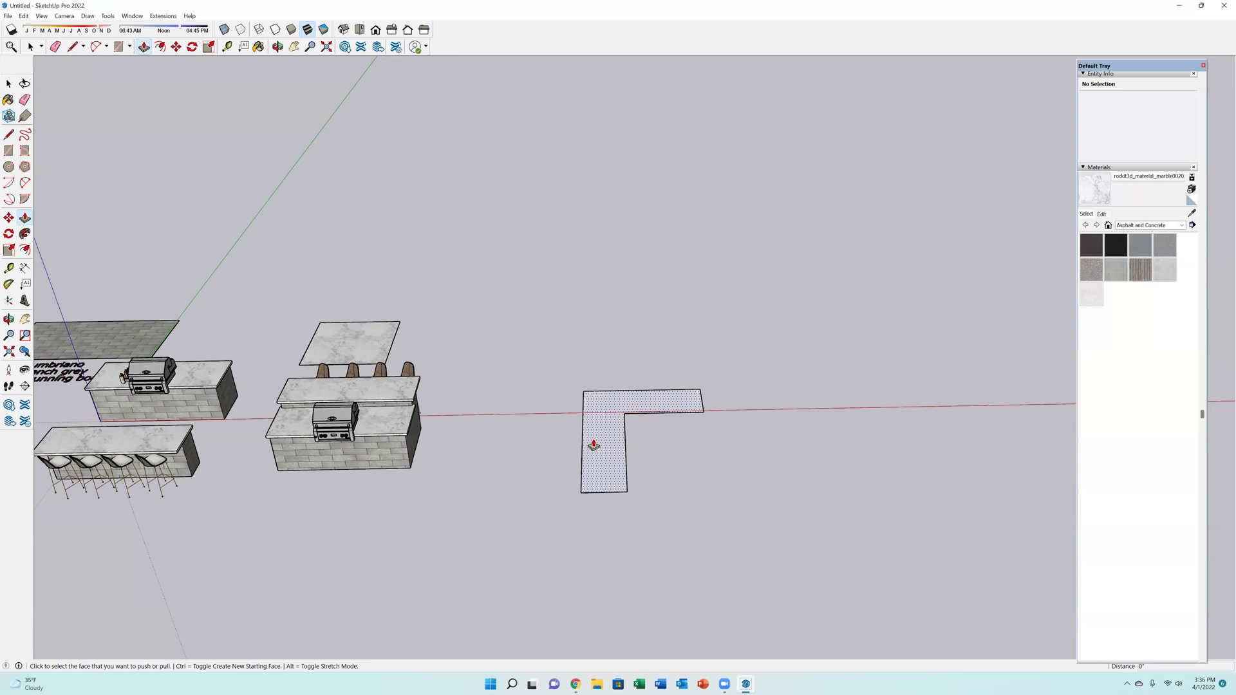
pyautogui.click(593, 445)
pyautogui.click(606, 388)
pyautogui.click(606, 388)
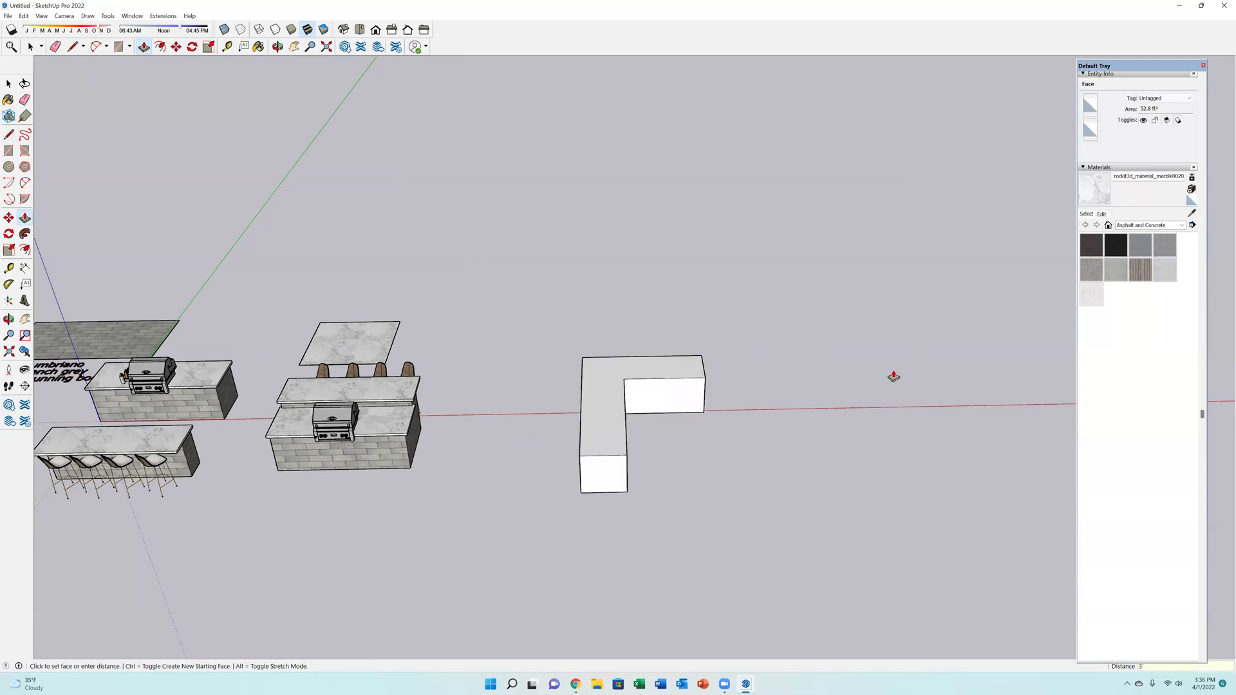
# Paint the L block's faces with the UCR_Umbr_French-Grey brick material.
pyautogui.click(1191, 215)
pyautogui.click(319, 461)
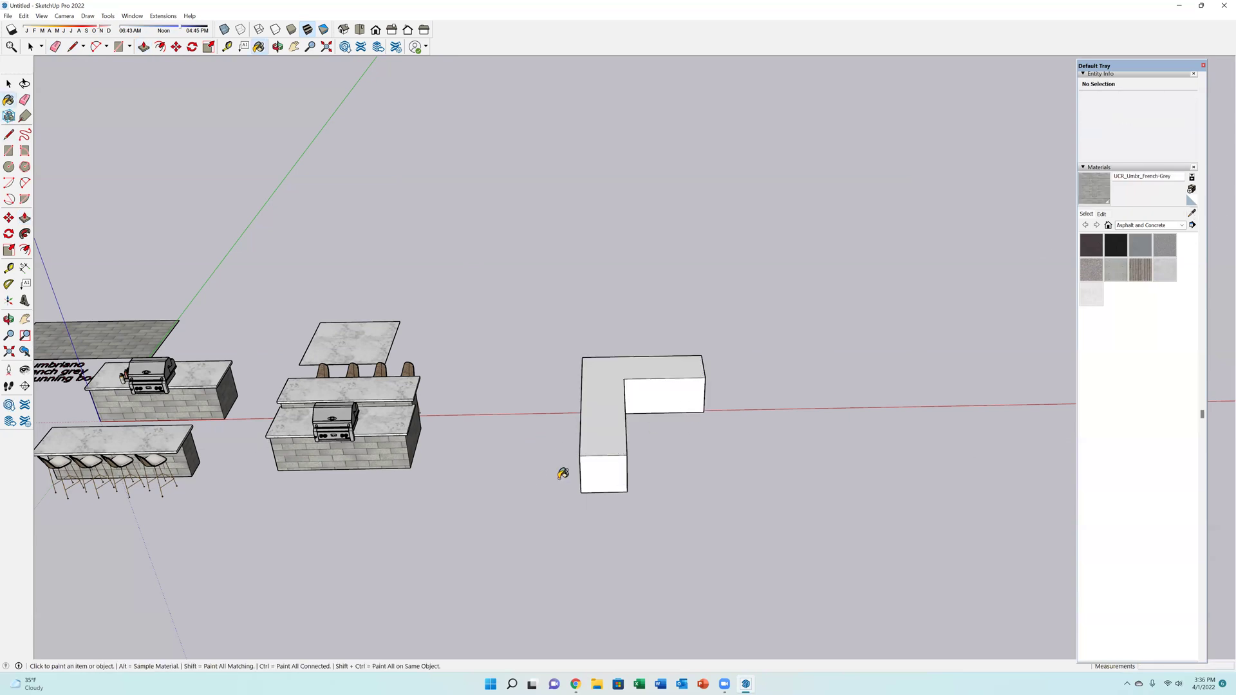
pyautogui.click(597, 472)
pyautogui.moveTo(686, 453); pyautogui.dragTo(454, 432, button='middle')
pyautogui.click(616, 417)
pyautogui.click(684, 403)
pyautogui.click(708, 404)
pyautogui.moveTo(520, 462); pyautogui.dragTo(790, 419, button='middle')
pyautogui.moveTo(461, 392)
pyautogui.mouseDown(button='middle')
pyautogui.moveTo(513, 469)
pyautogui.moveTo(541, 455)
pyautogui.moveTo(703, 443)
pyautogui.moveTo(359, 206)
pyautogui.mouseUp(button='middle')
# Import the Whispering Pines swatch from Architecture > Exterior Swatches > Masonry + Stone and place it.
pyautogui.click(8, 16)
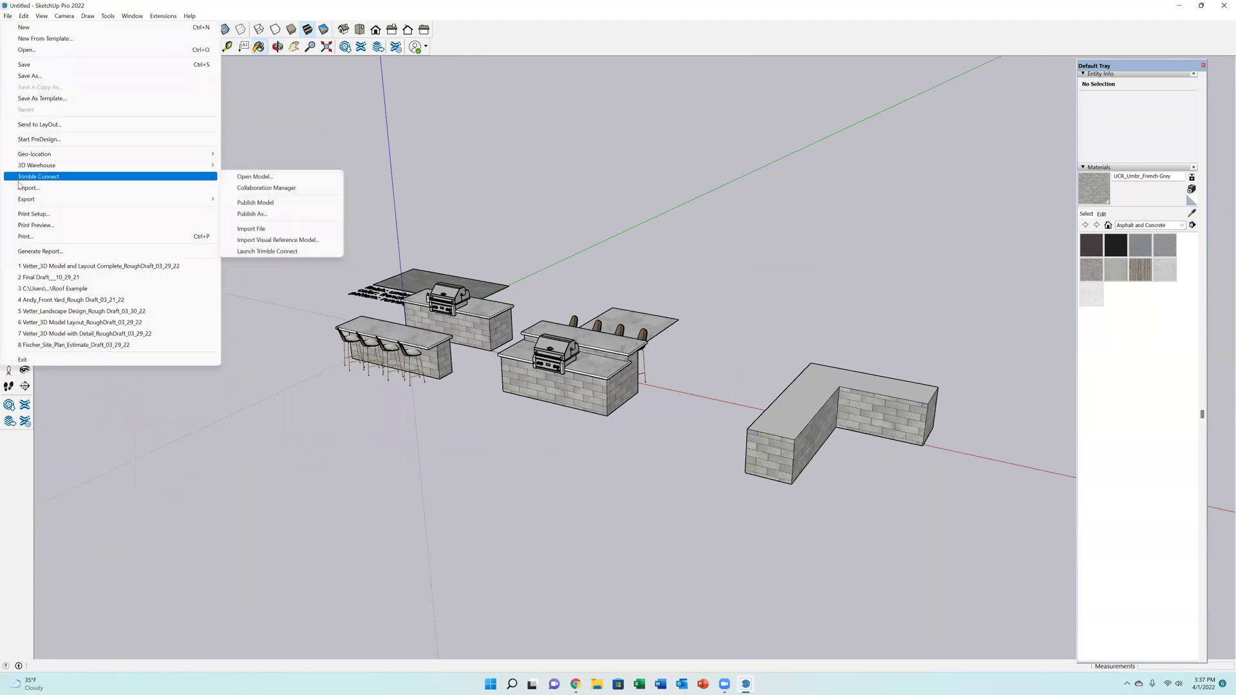
pyautogui.click(39, 186)
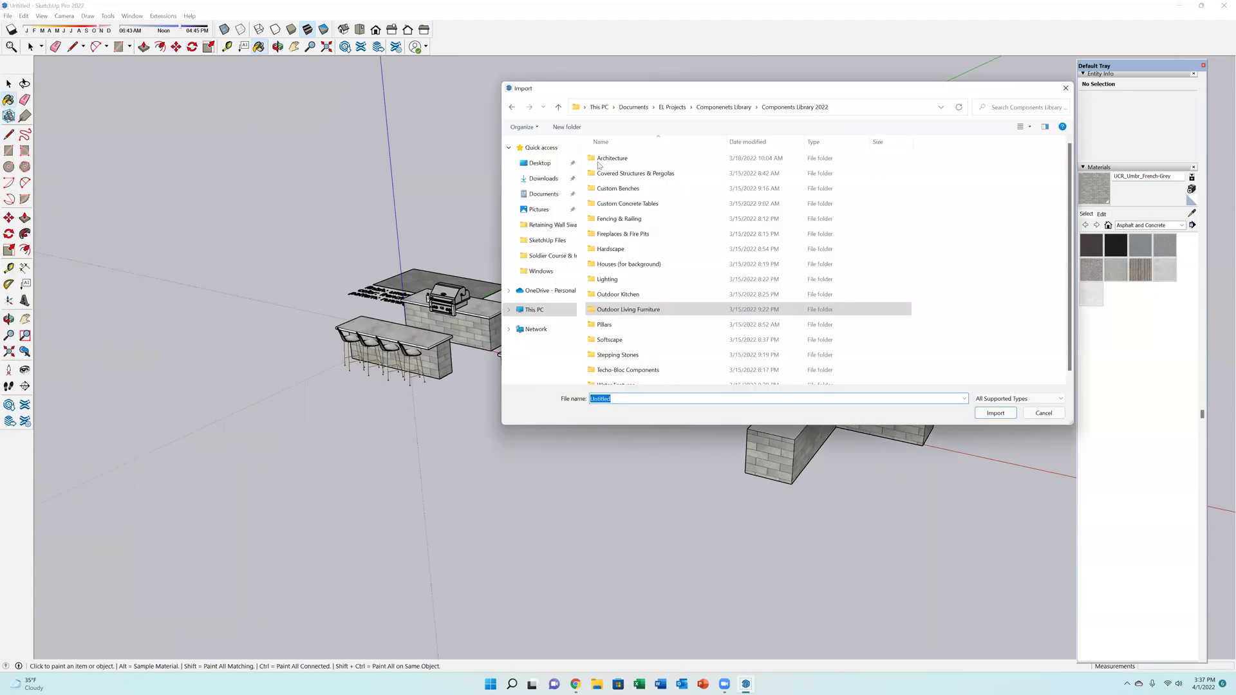
pyautogui.doubleClick(600, 161)
pyautogui.doubleClick(605, 160)
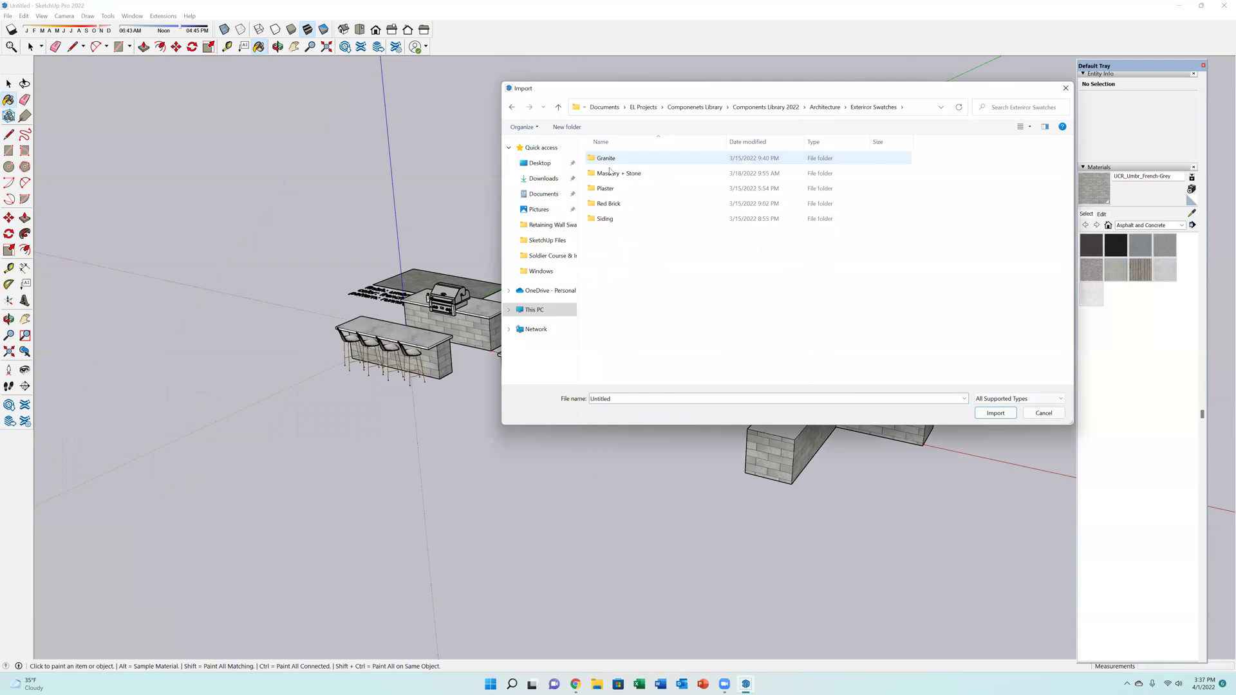
pyautogui.doubleClick(612, 174)
pyautogui.click(626, 168)
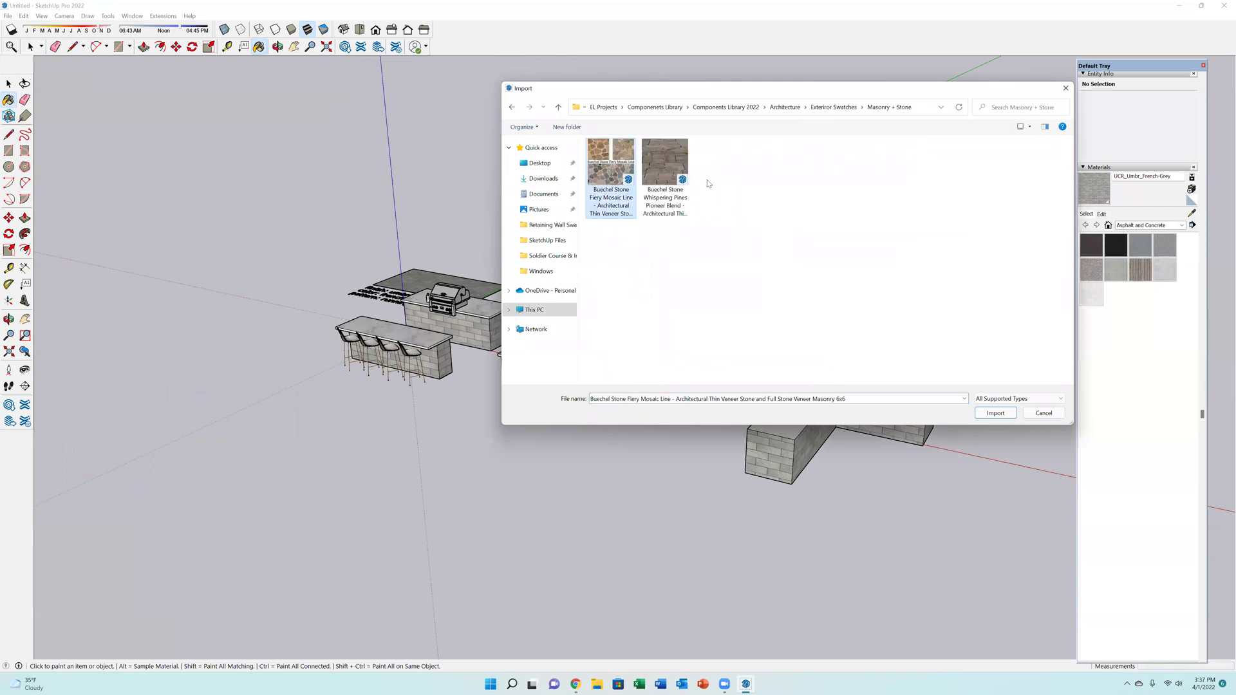
pyautogui.click(673, 171)
pyautogui.click(994, 413)
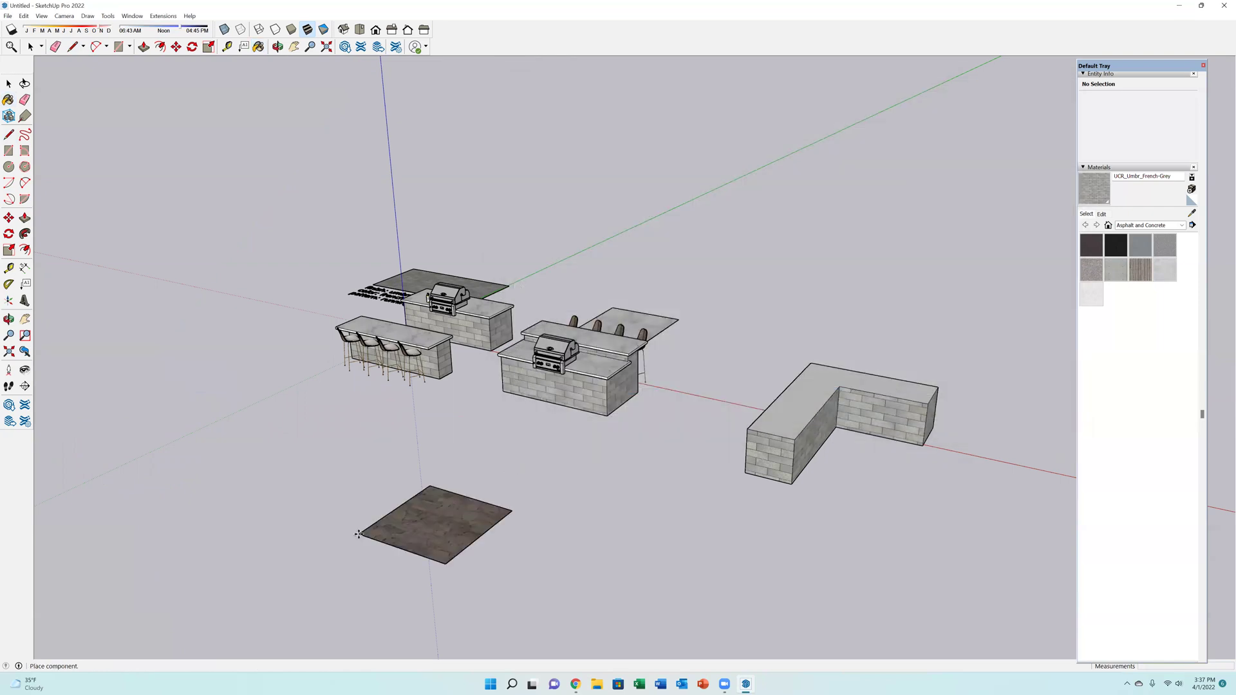
pyautogui.click(359, 534)
# Paint the L-wall's visible faces with the Whispering Pines stone.
pyautogui.press('b')
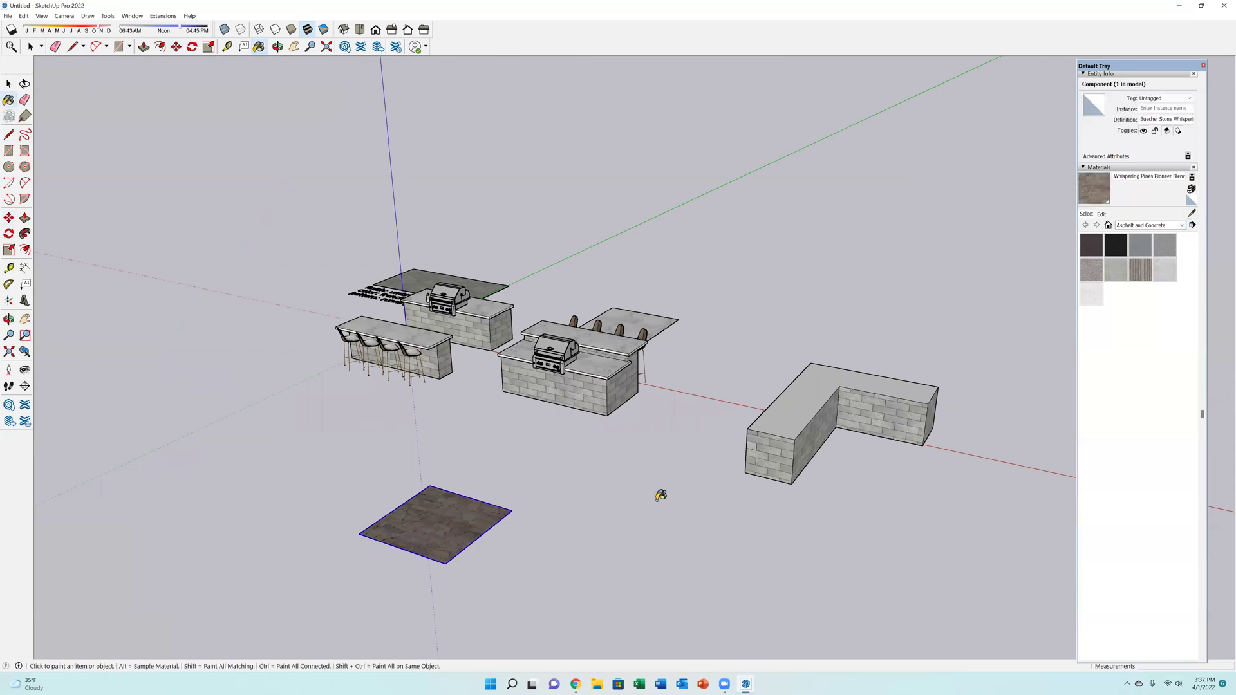
pyautogui.click(766, 454)
pyautogui.click(830, 431)
pyautogui.click(878, 415)
pyautogui.moveTo(941, 428)
pyautogui.mouseDown(button='middle')
pyautogui.moveTo(614, 487)
pyautogui.moveTo(714, 497)
pyautogui.moveTo(505, 447)
pyautogui.moveTo(625, 414)
pyautogui.moveTo(638, 449)
pyautogui.moveTo(425, 392)
pyautogui.mouseUp(button='middle')
pyautogui.moveTo(354, 414); pyautogui.dragTo(925, 485, button='middle')
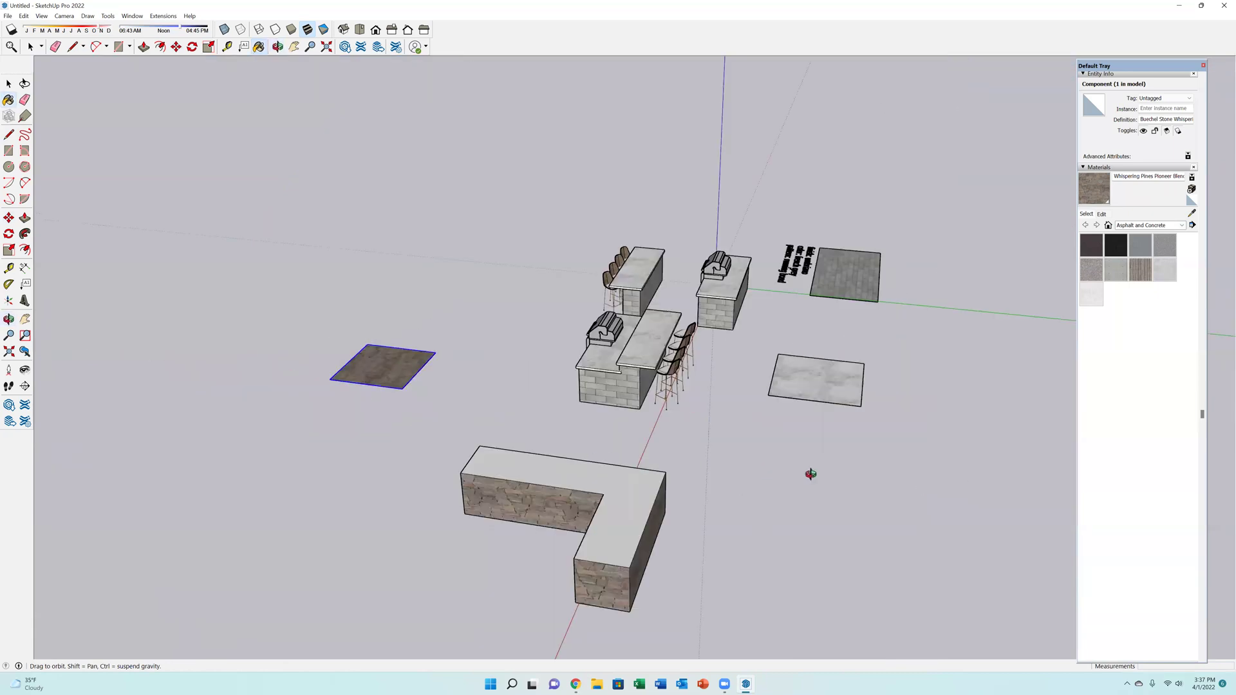
pyautogui.moveTo(817, 469); pyautogui.dragTo(834, 422, button='middle')
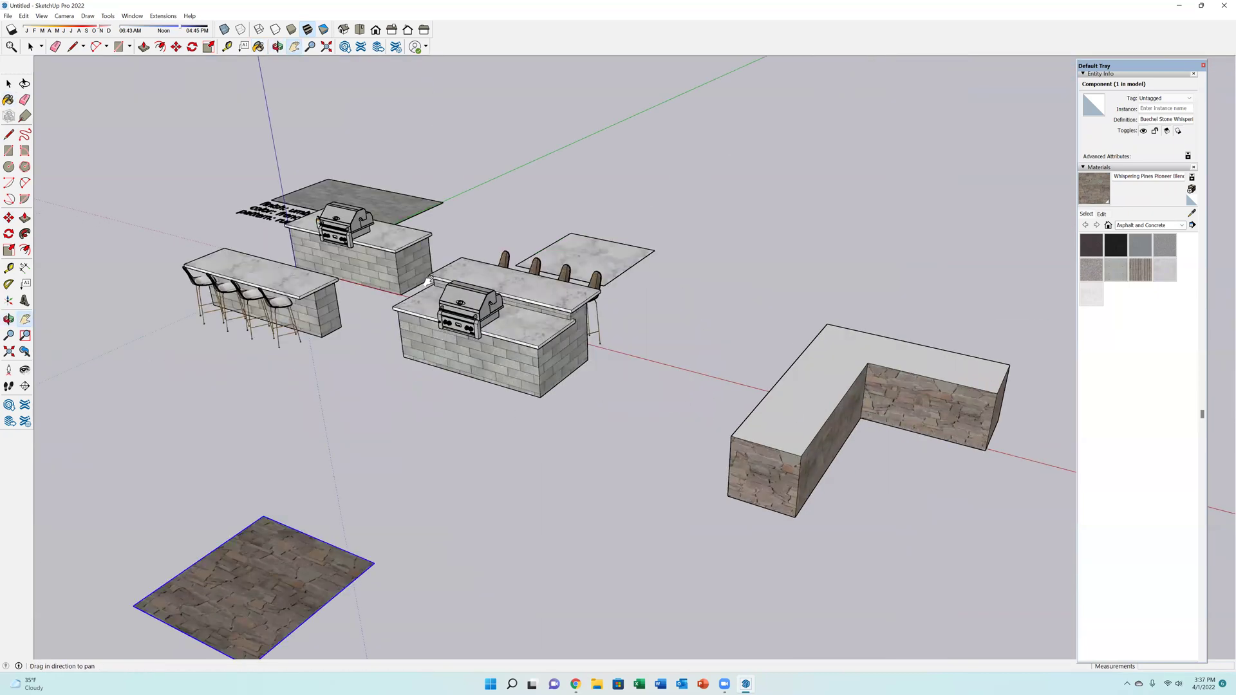
# Import the polished granite swatch from the Granite folder and place it.
pyautogui.keyDown('shift'); pyautogui.moveTo(429, 281); pyautogui.dragTo(126, 57, button='middle'); pyautogui.keyUp('shift')
pyautogui.click(8, 16)
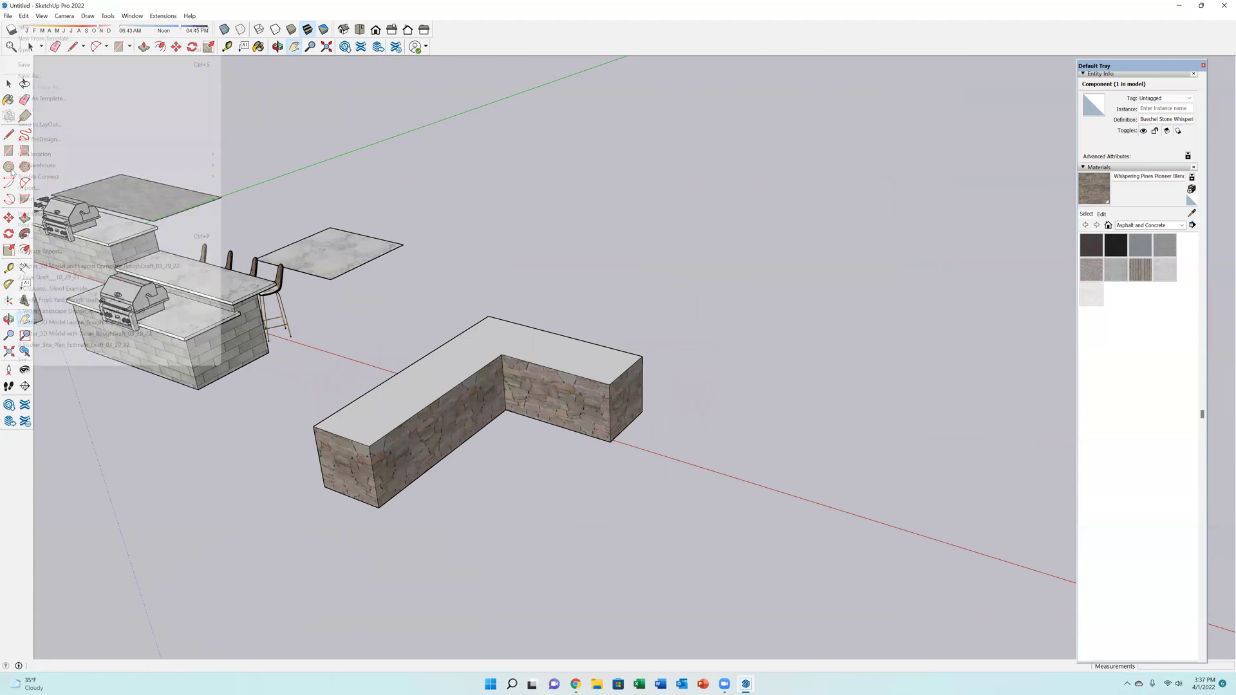
pyautogui.click(23, 188)
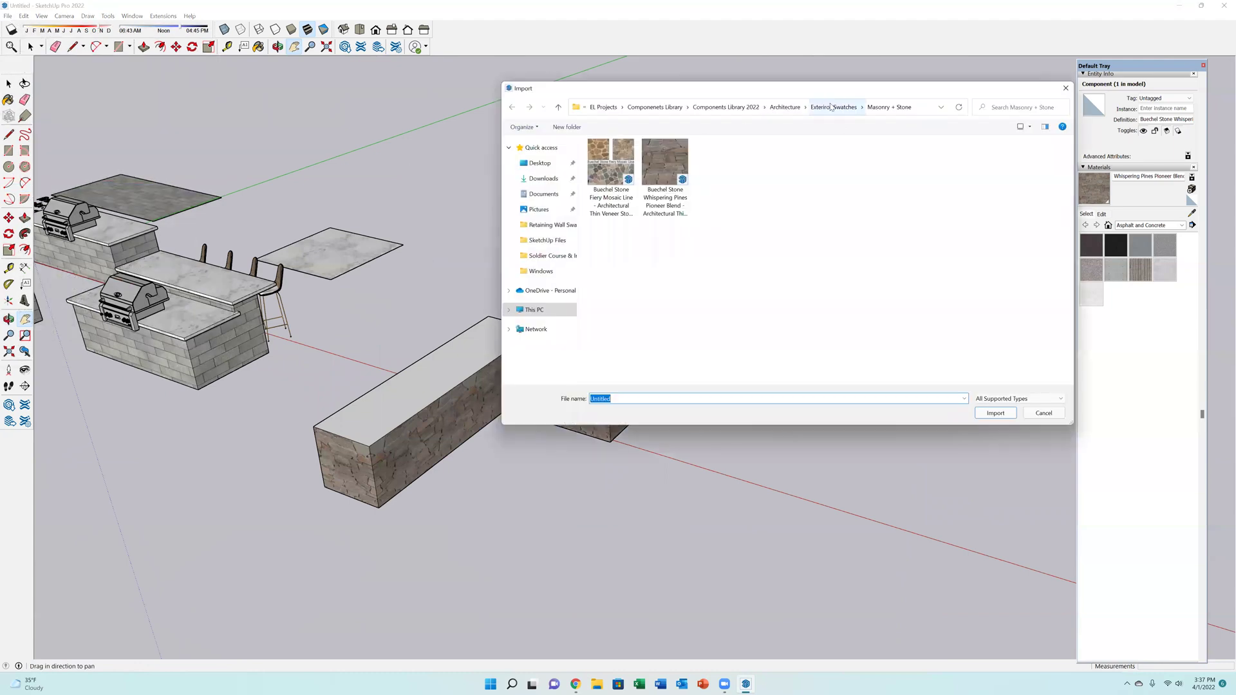
pyautogui.doubleClick(634, 158)
pyautogui.click(634, 155)
pyautogui.click(860, 322)
# Sample the granite from the swatch and paint the L-counter's top face.
pyautogui.press('b')
pyautogui.keyDown('alt'); pyautogui.click(958, 321); pyautogui.keyUp('alt')
pyautogui.click(607, 367)
pyautogui.scroll(3, 372, 358)
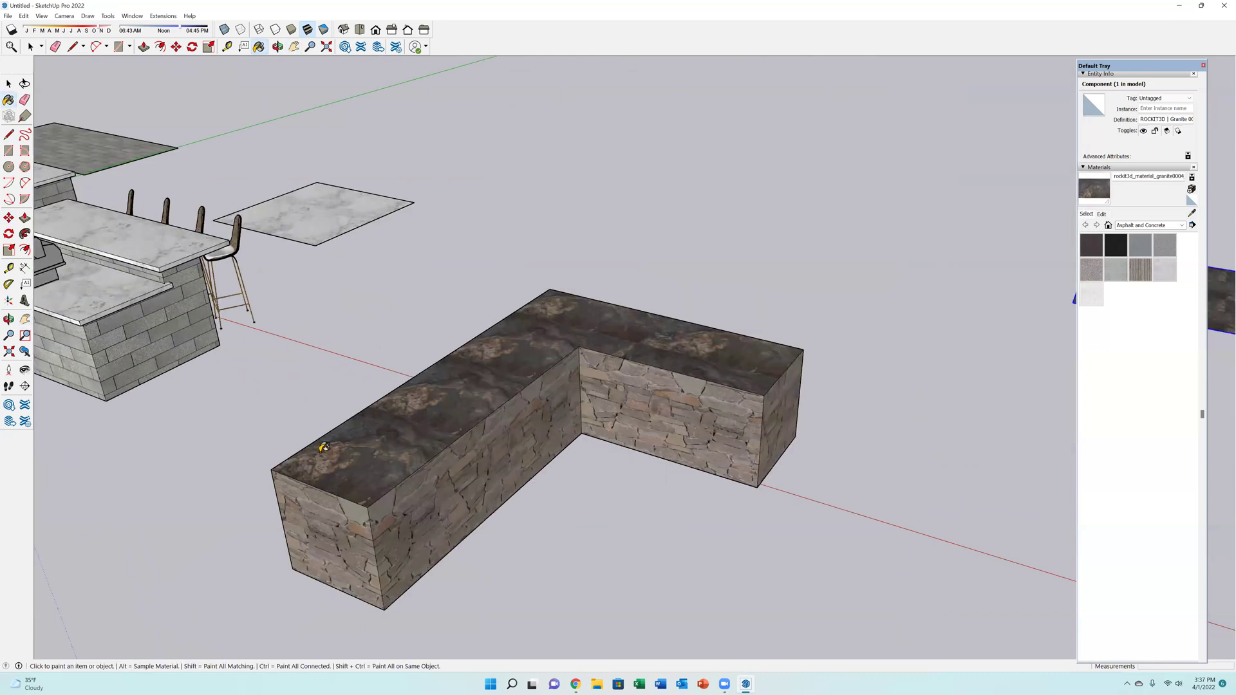
pyautogui.moveTo(344, 437); pyautogui.dragTo(321, 466, button='middle')
# Offset the counter top's outline outward, extrude the strip, and erase the inner edges.
pyautogui.press('f')
pyautogui.click(342, 449)
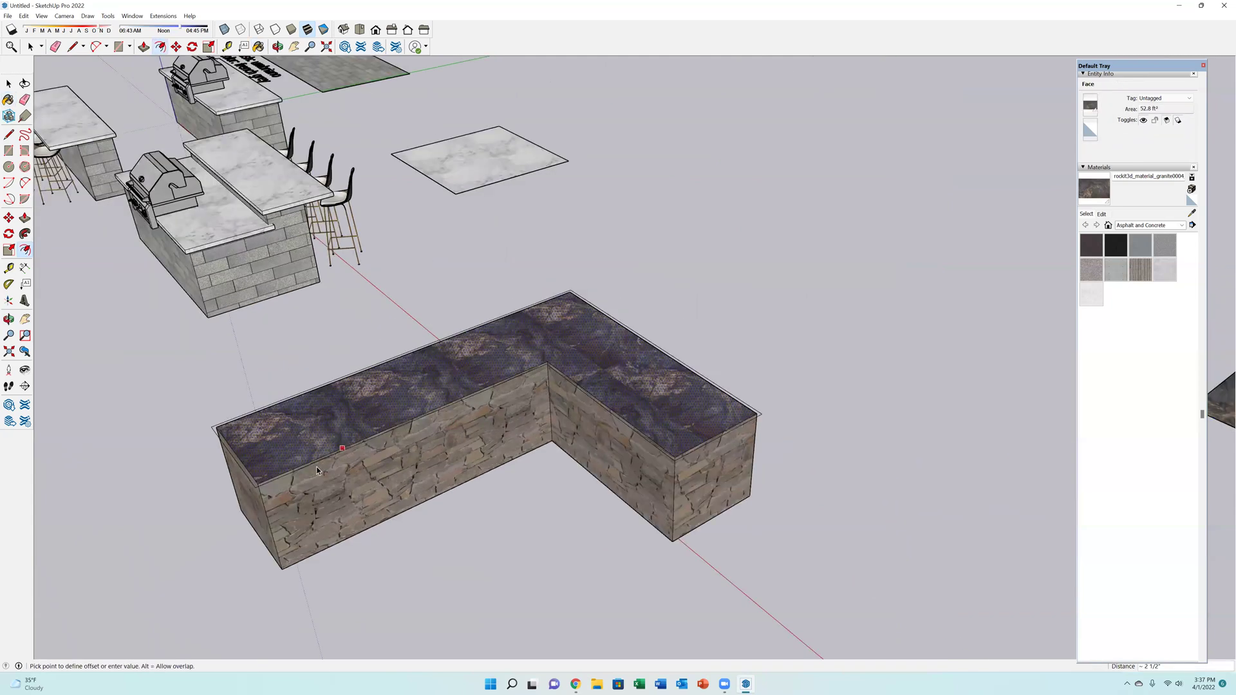
pyautogui.click(316, 469)
pyautogui.press('p')
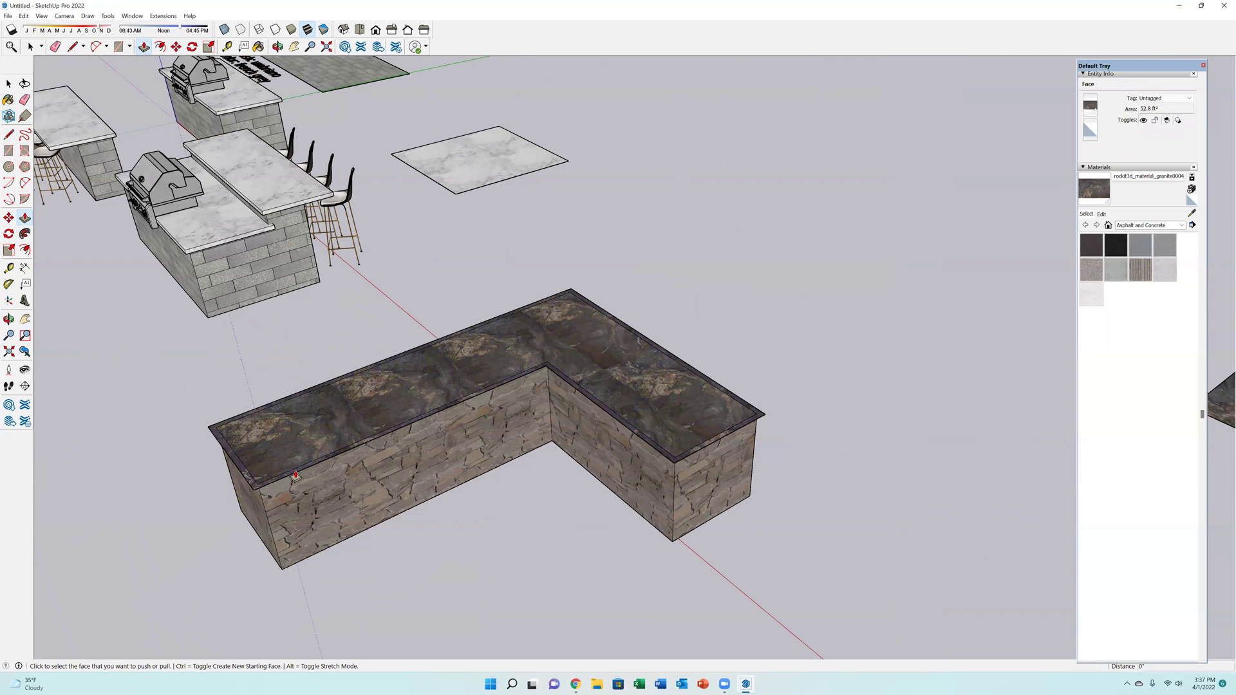
pyautogui.click(296, 476)
pyautogui.press('Return')
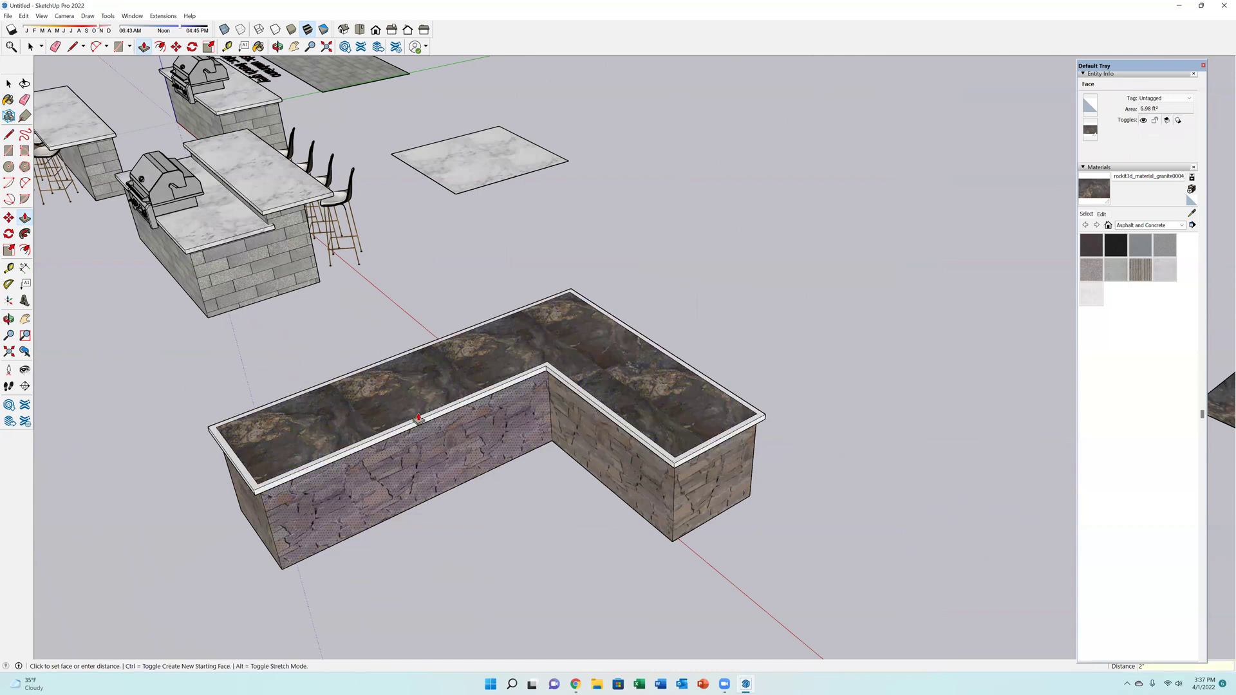
pyautogui.press('e')
pyautogui.click(263, 483)
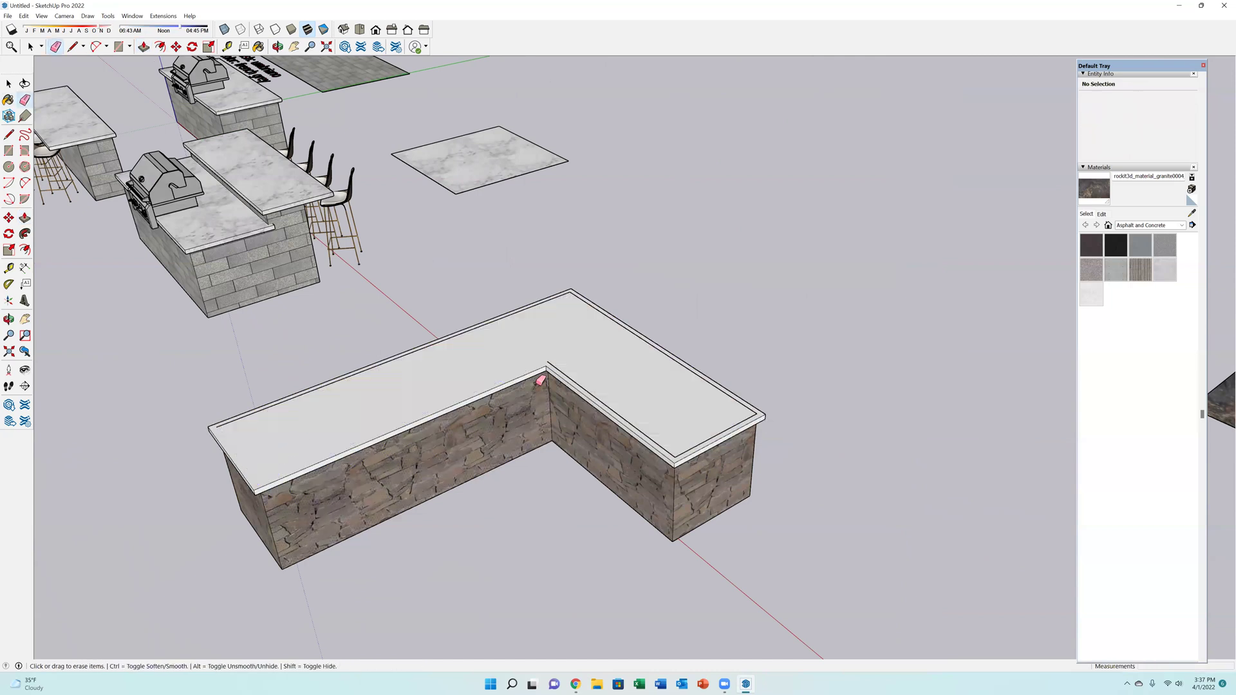
pyautogui.click(677, 452)
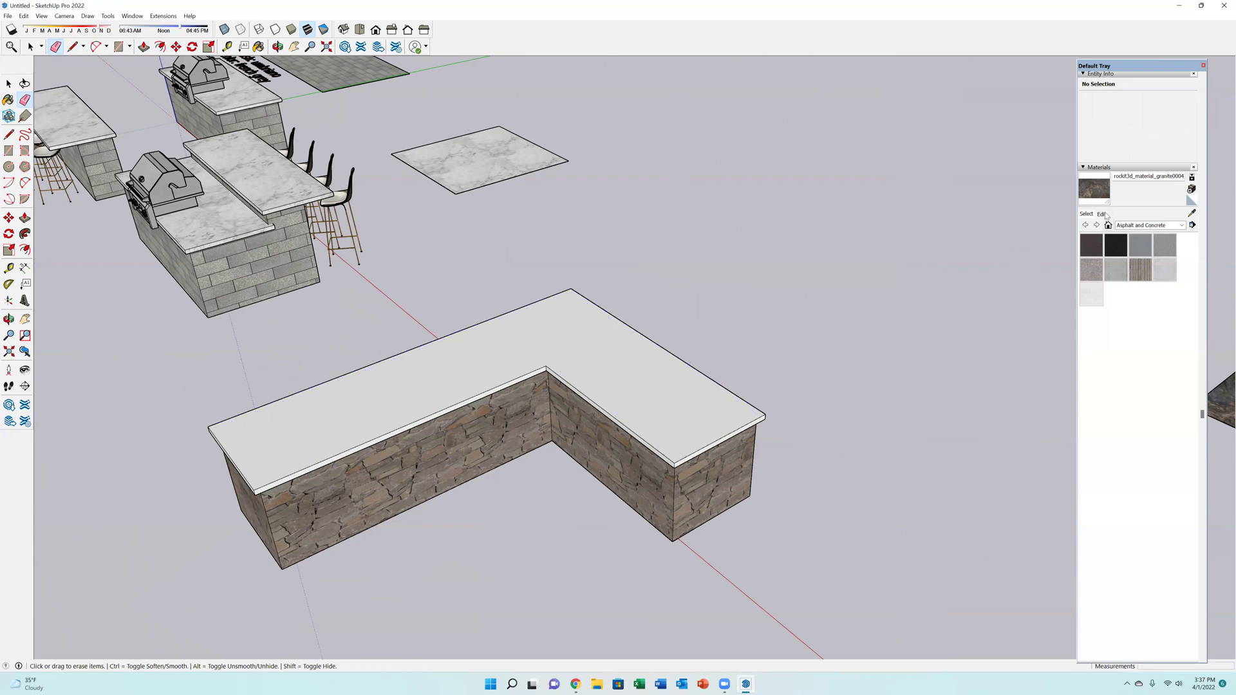
# Paint the countertop's top face and edge bands with granite, then inspect it.
pyautogui.click(1094, 189)
pyautogui.click(590, 388)
pyautogui.click(569, 378)
pyautogui.click(546, 372)
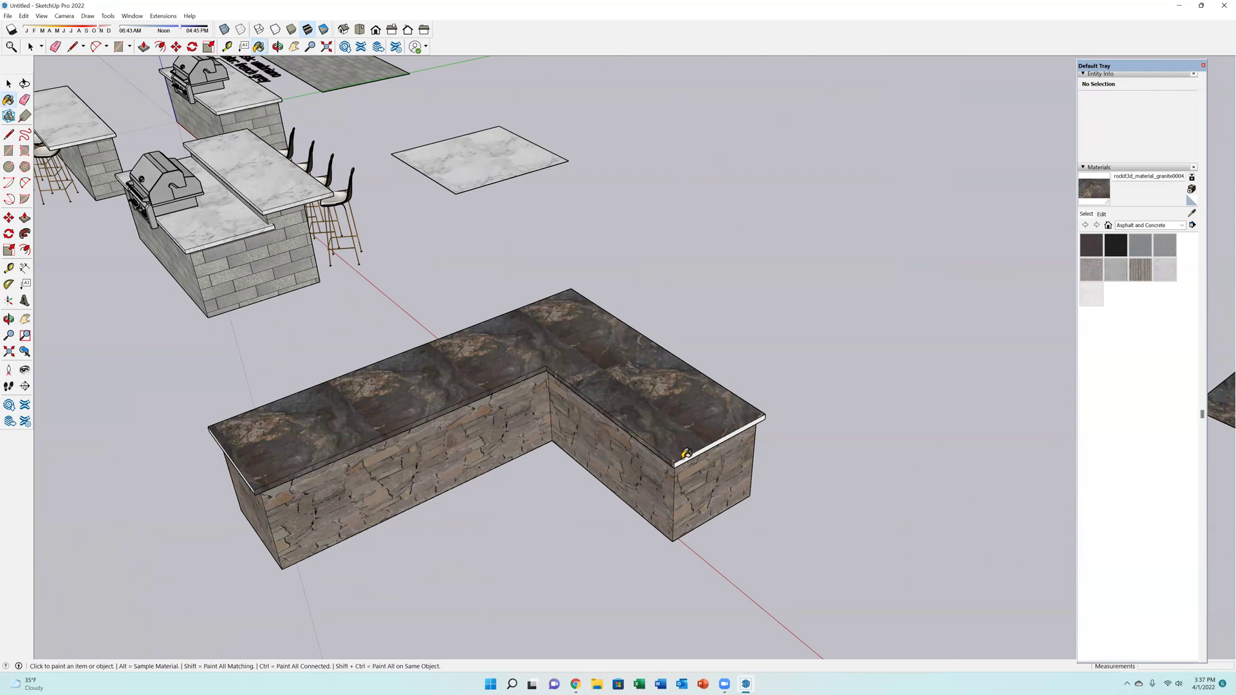
pyautogui.moveTo(730, 425); pyautogui.dragTo(353, 375, button='middle')
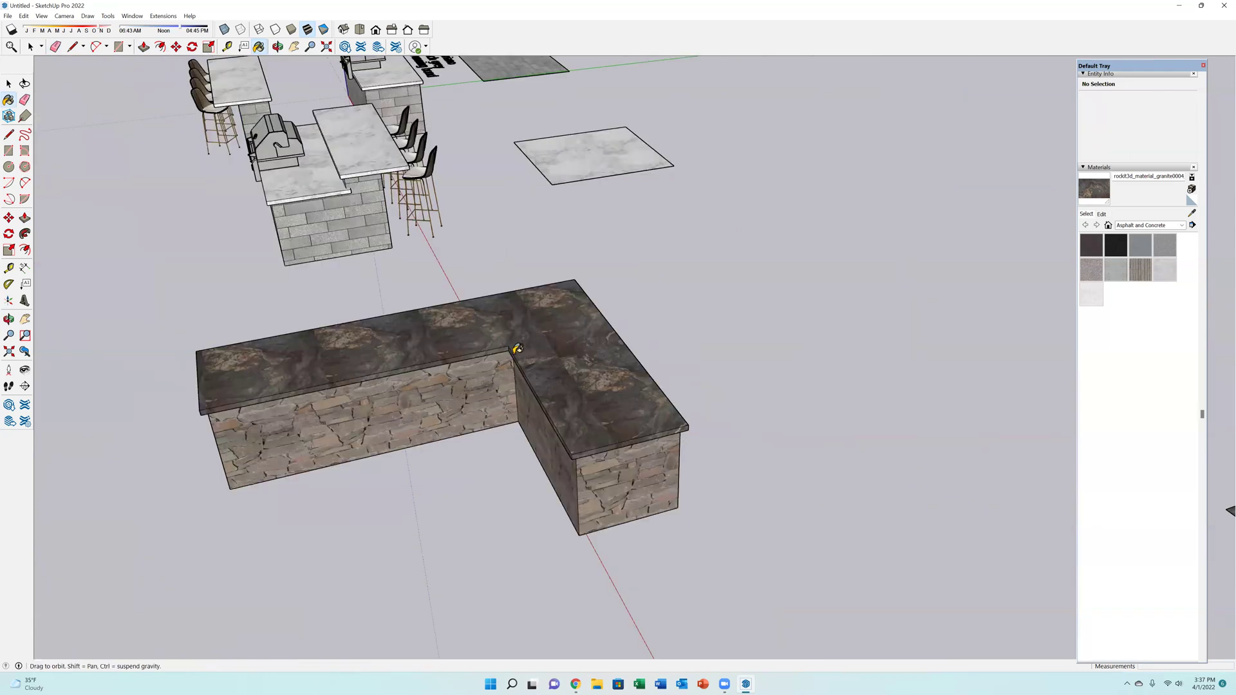
pyautogui.moveTo(516, 355); pyautogui.dragTo(800, 434, button='middle')
pyautogui.moveTo(756, 334); pyautogui.dragTo(719, 330, button='middle')
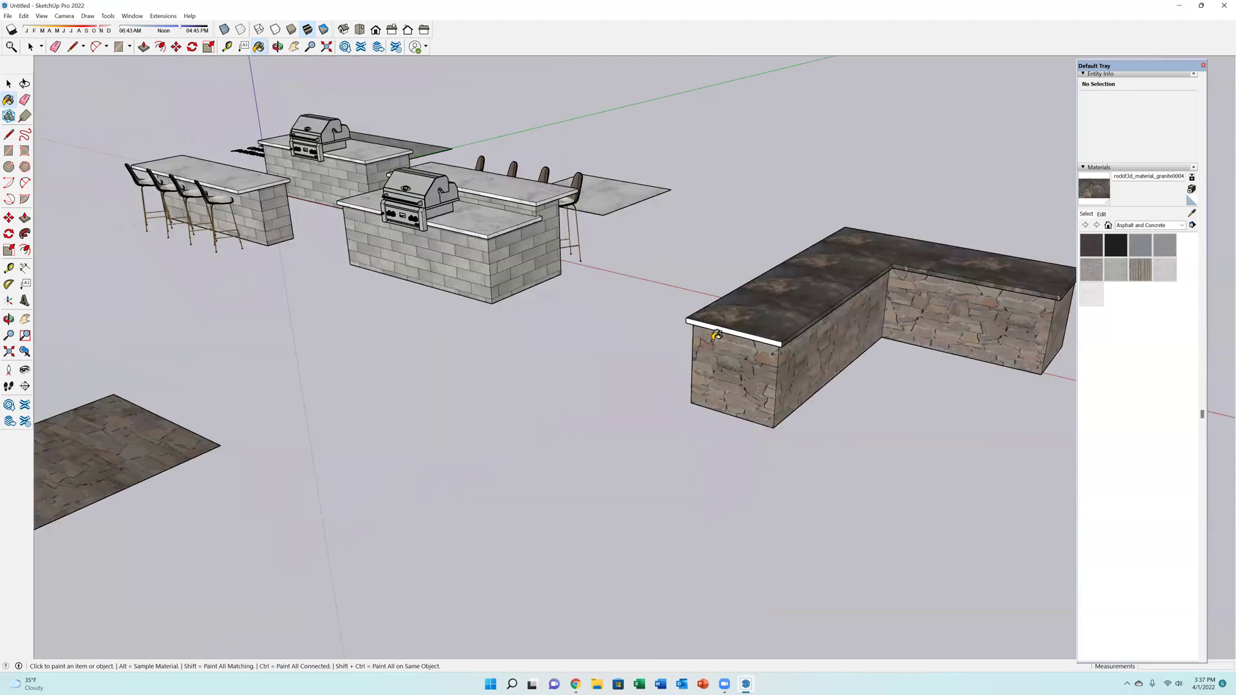
pyautogui.moveTo(782, 270); pyautogui.dragTo(814, 358, button='middle')
pyautogui.moveTo(718, 329); pyautogui.dragTo(672, 354, button='middle')
pyautogui.scroll(3, 669, 352)
pyautogui.moveTo(851, 424); pyautogui.dragTo(785, 412, button='middle')
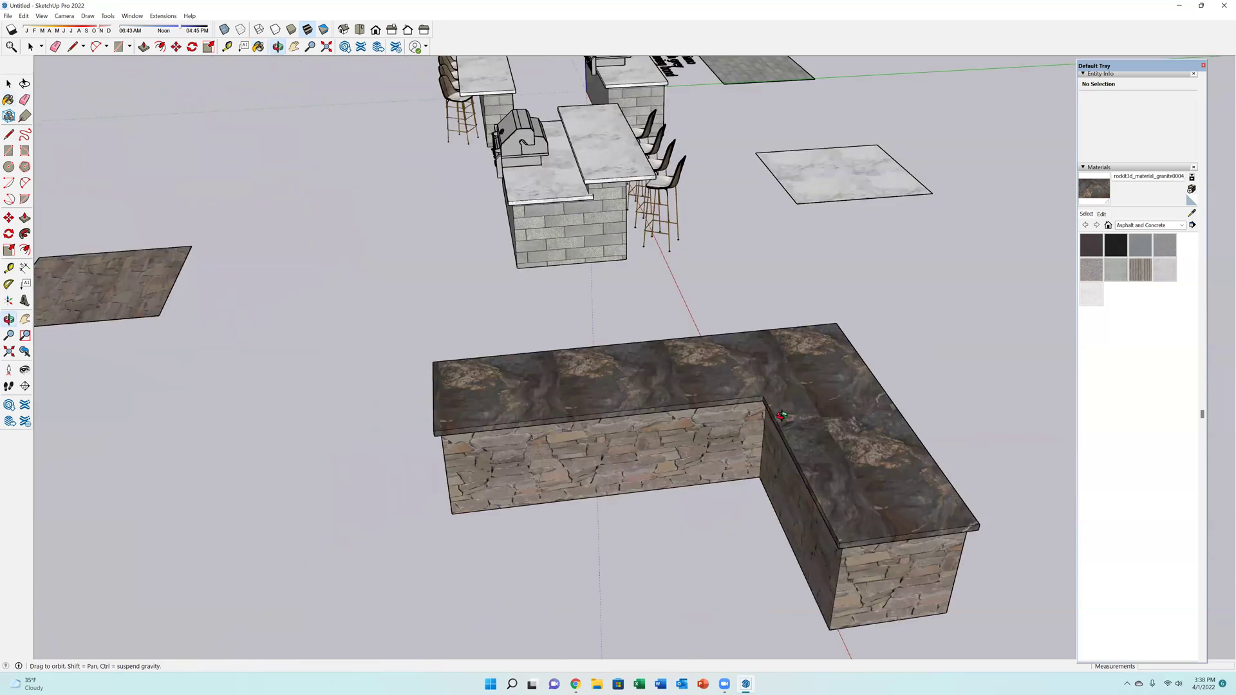
pyautogui.moveTo(458, 356); pyautogui.dragTo(870, 303, button='middle')
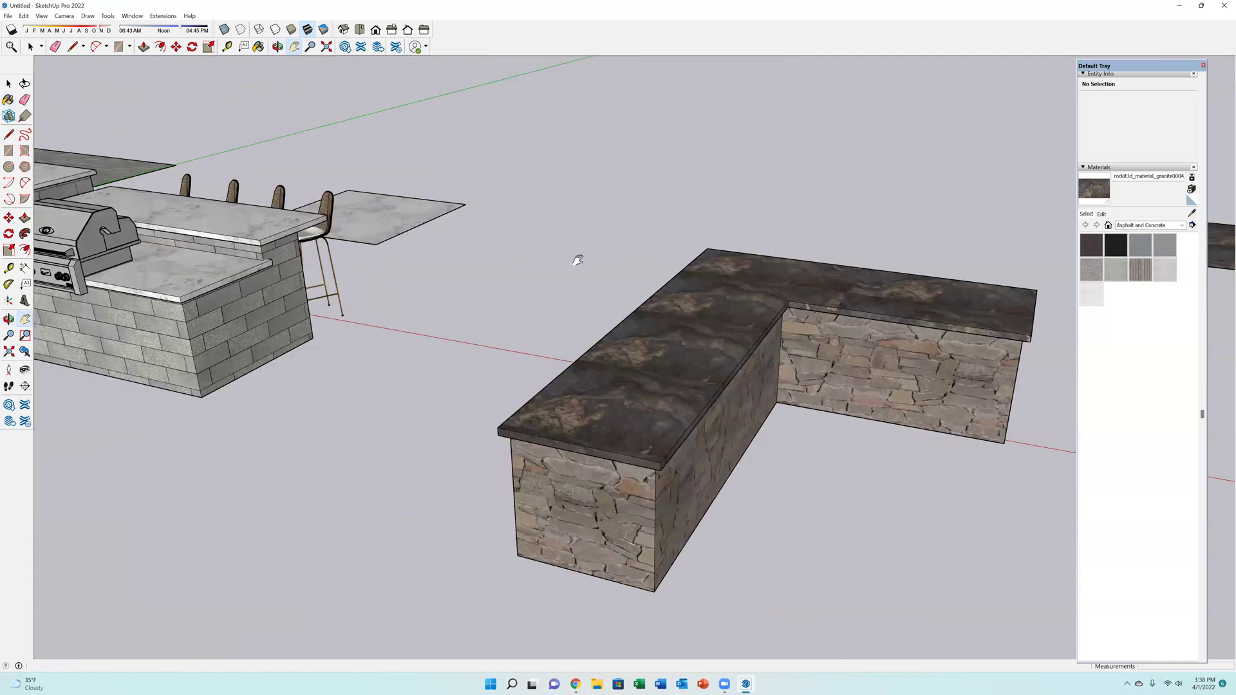
# Paste a copy of the grill and drop it onto the L-counter's short leg.
pyautogui.moveTo(601, 325); pyautogui.dragTo(555, 348, button='middle')
pyautogui.scroll(2, 441, 301)
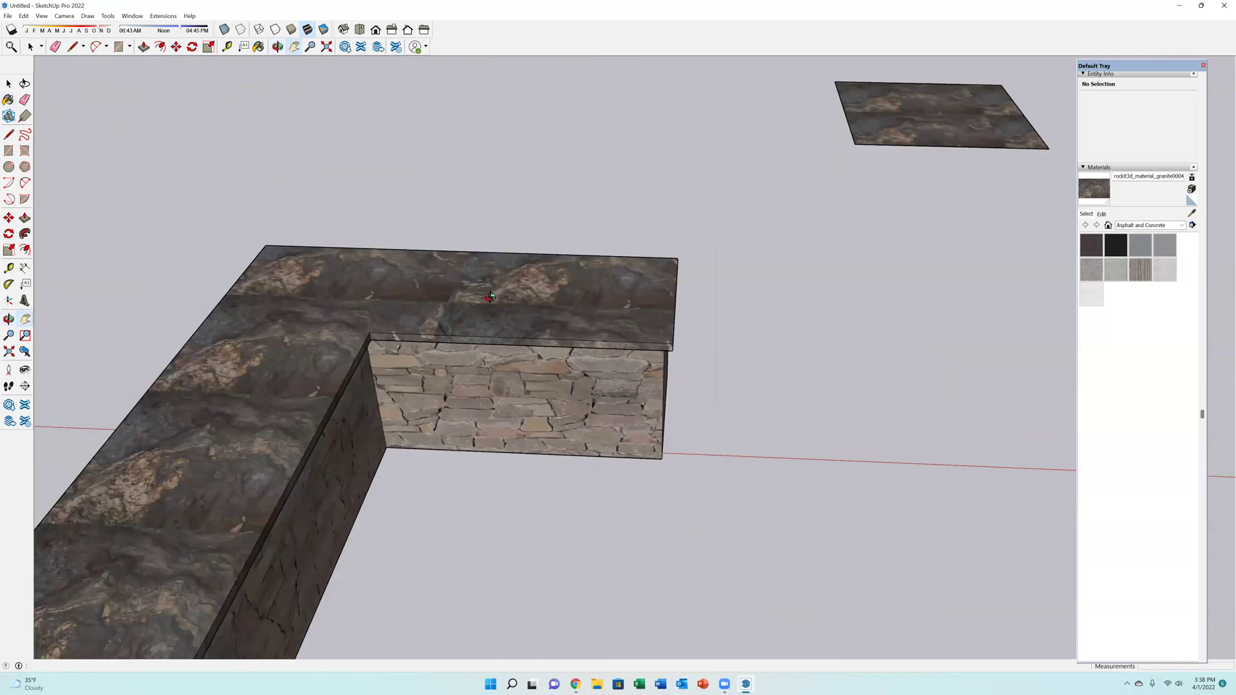
pyautogui.keyDown('shift'); pyautogui.moveTo(471, 290); pyautogui.dragTo(535, 335, button='middle'); pyautogui.keyUp('shift')
pyautogui.scroll(-3, 536, 332)
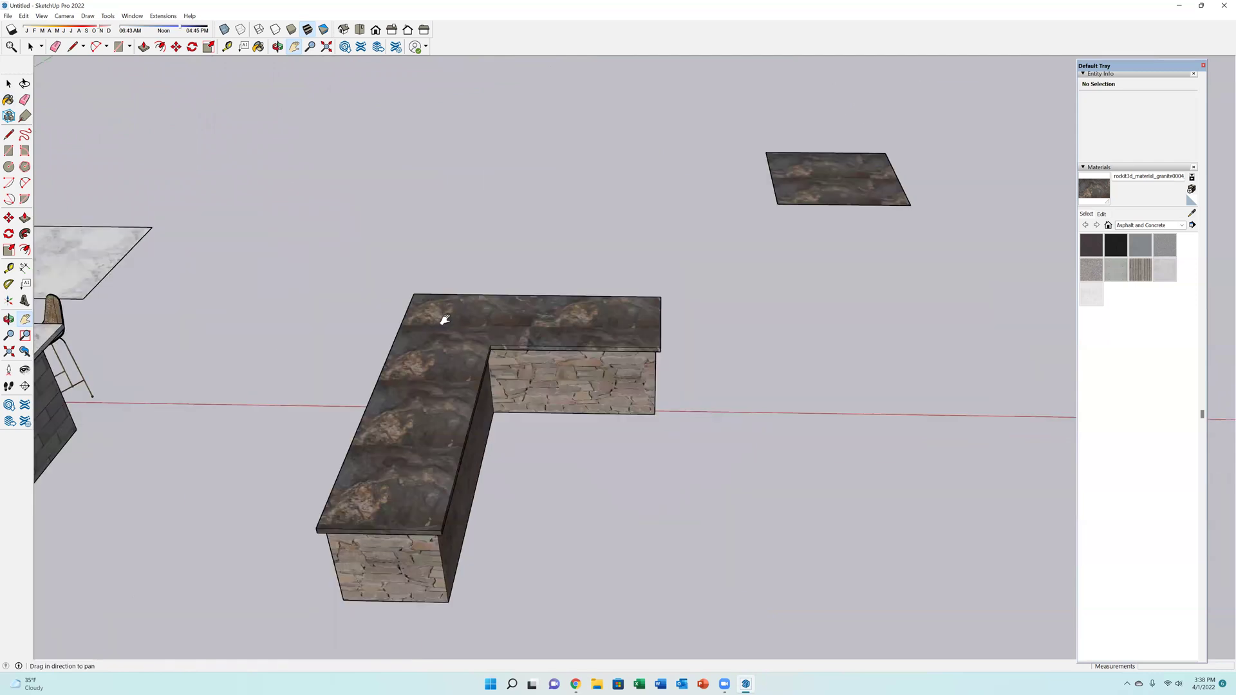
pyautogui.hotkey('ctrl', 'v')
pyautogui.scroll(2, 542, 338)
pyautogui.moveTo(666, 325); pyautogui.dragTo(484, 285, button='middle')
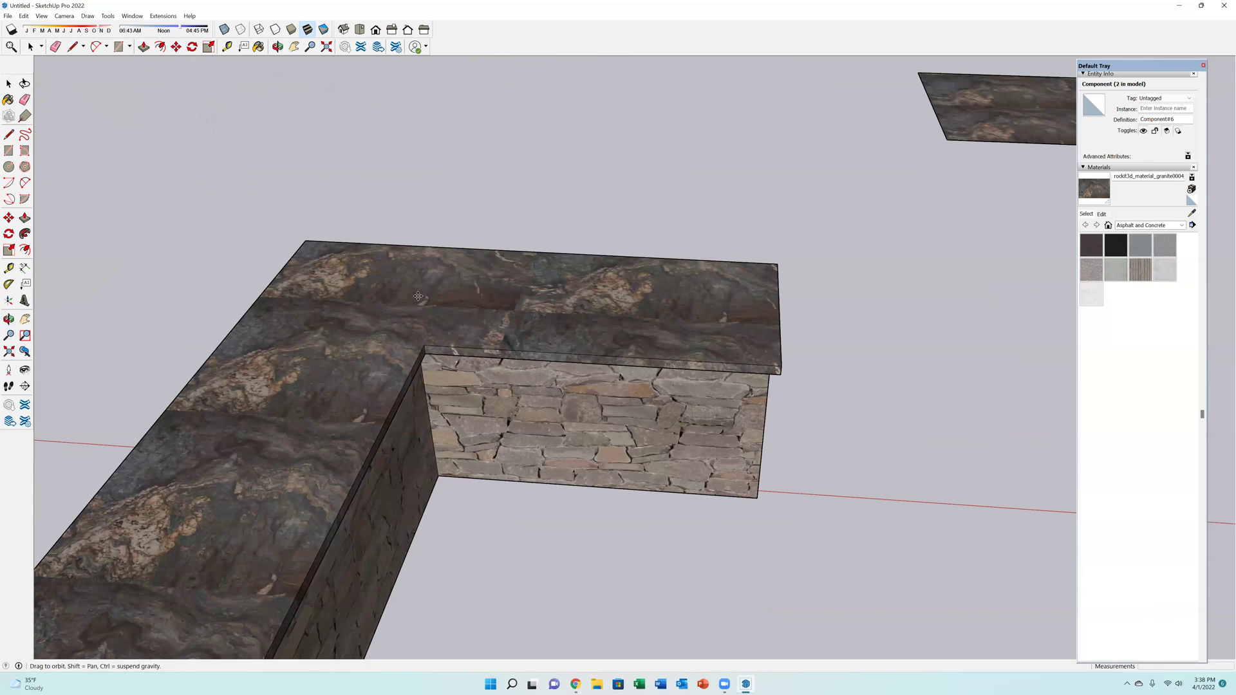
pyautogui.click(475, 283)
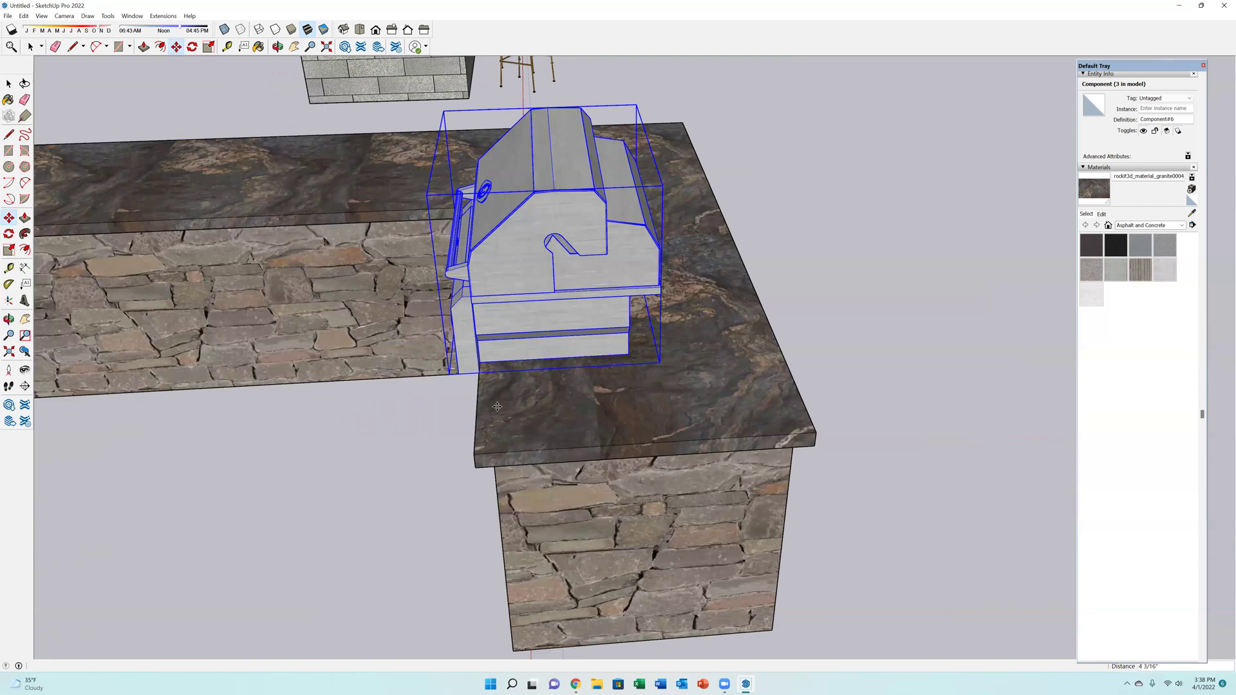
# Set the grill flush on the countertop and check it from several angles.
pyautogui.scroll(3, 497, 406)
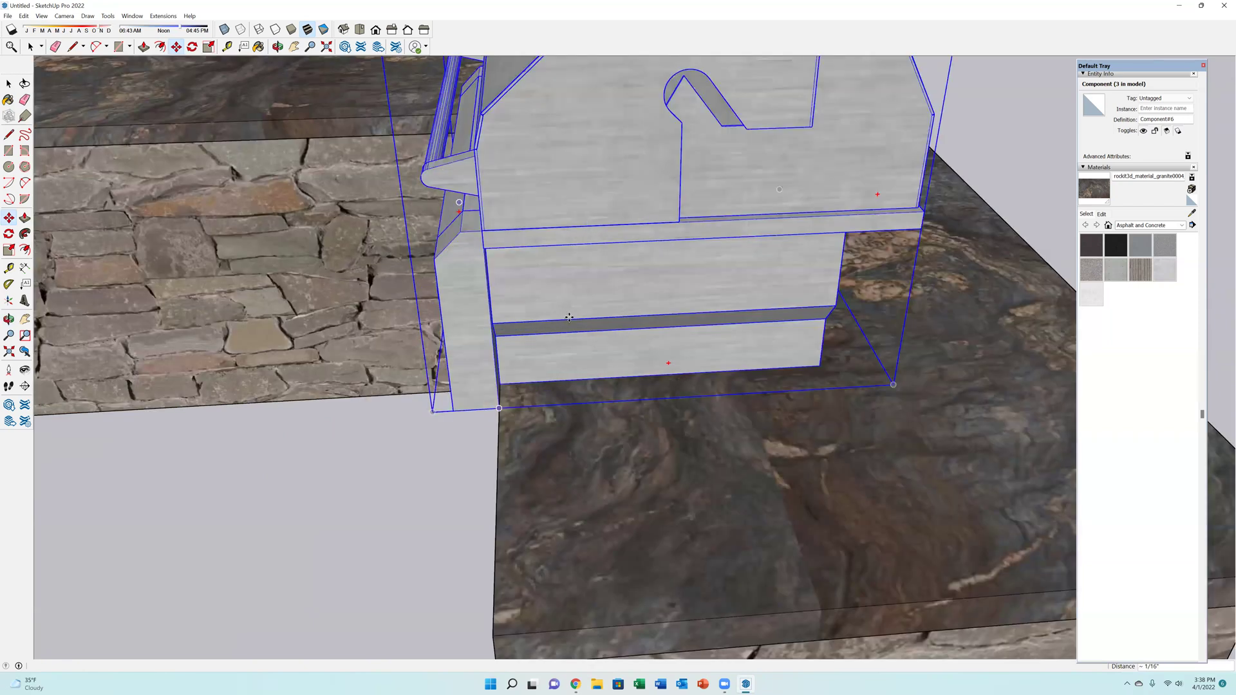
pyautogui.click(571, 372)
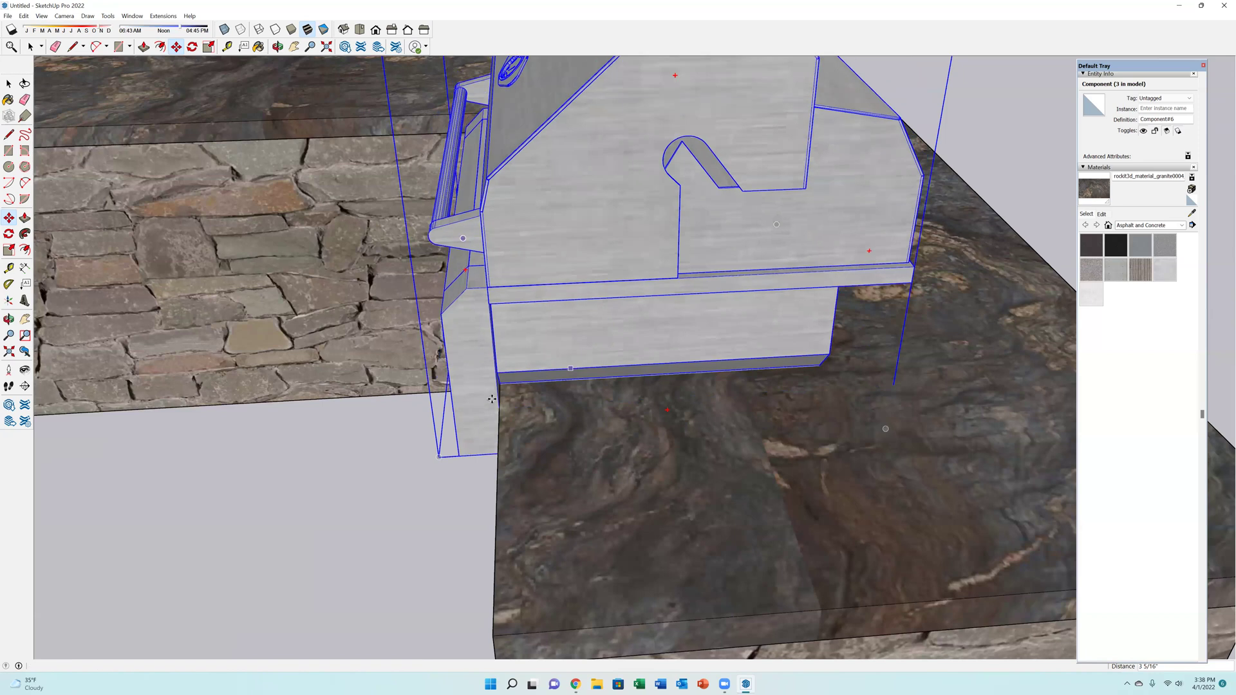
pyautogui.moveTo(461, 417); pyautogui.dragTo(855, 417, button='middle')
pyautogui.scroll(-5, 784, 392)
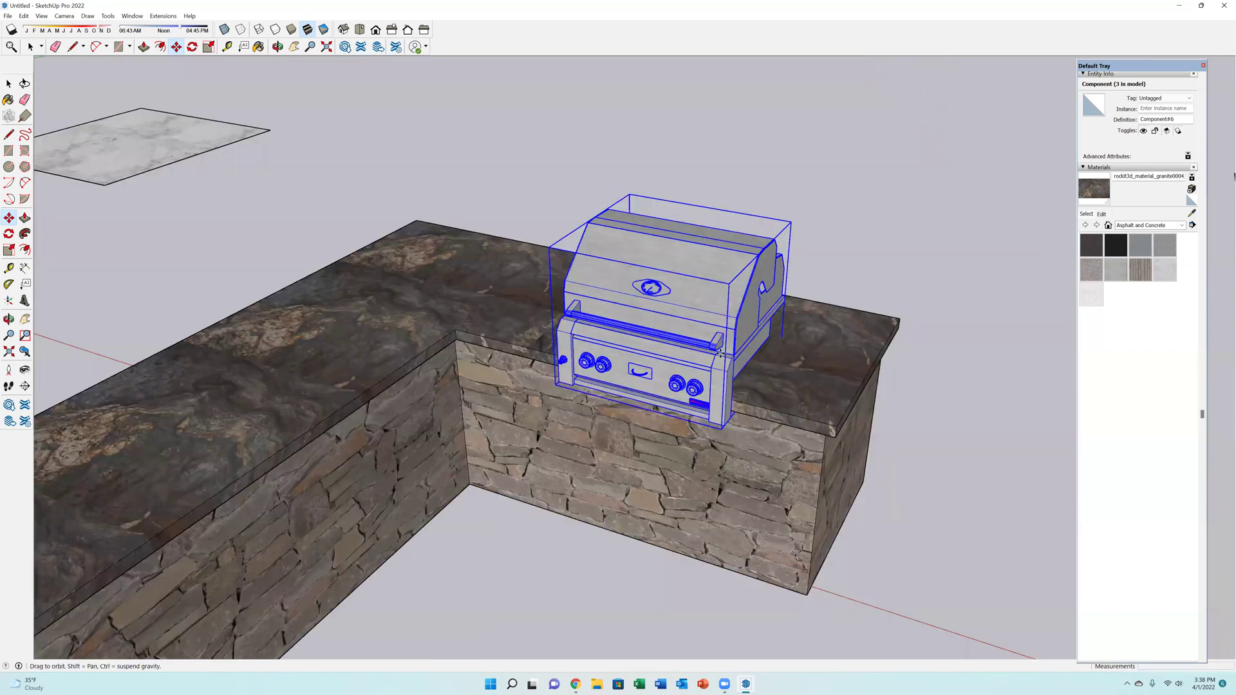
pyautogui.scroll(-5, 783, 459)
pyautogui.moveTo(782, 460); pyautogui.dragTo(649, 425, button='middle')
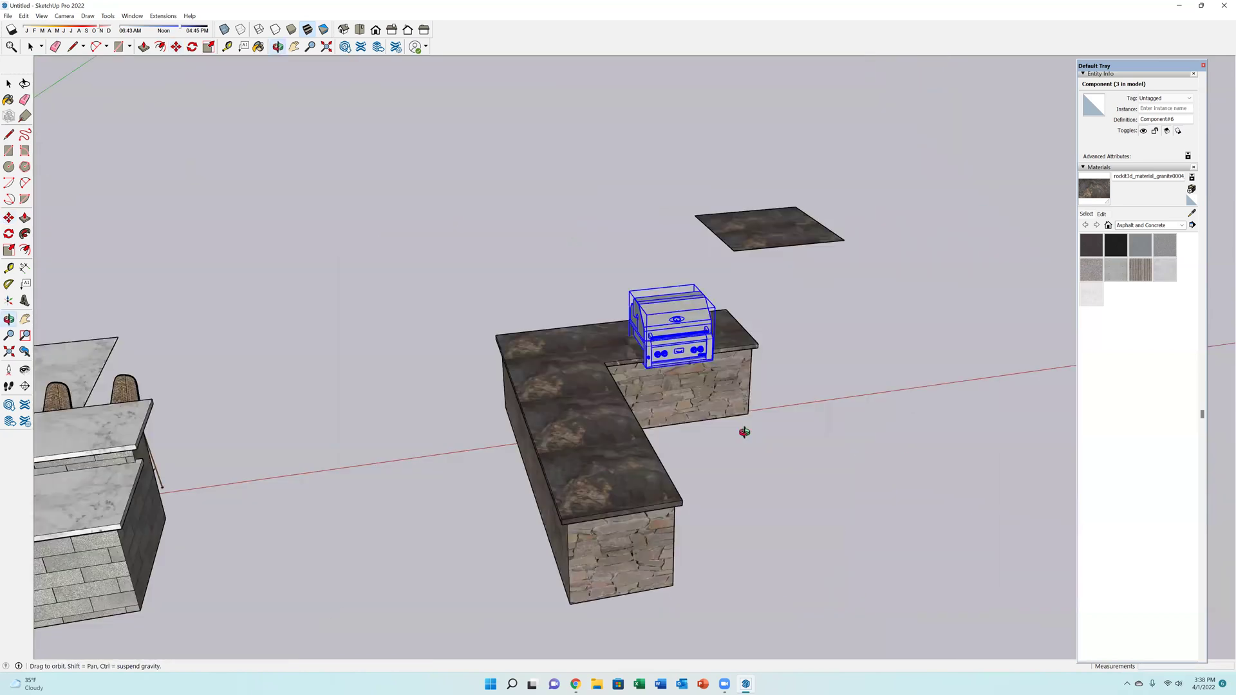
pyautogui.moveTo(589, 319); pyautogui.dragTo(560, 317, button='middle')
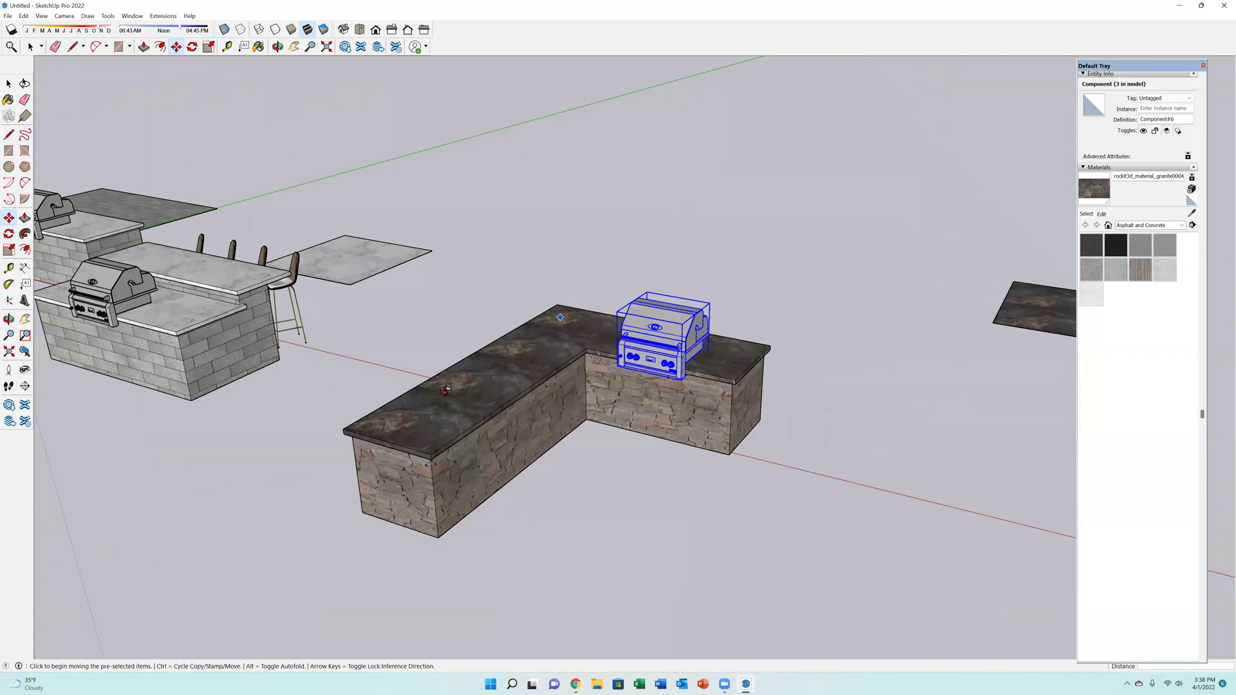
pyautogui.moveTo(560, 399); pyautogui.dragTo(761, 406, button='middle')
pyautogui.moveTo(512, 391); pyautogui.dragTo(366, 431, button='middle')
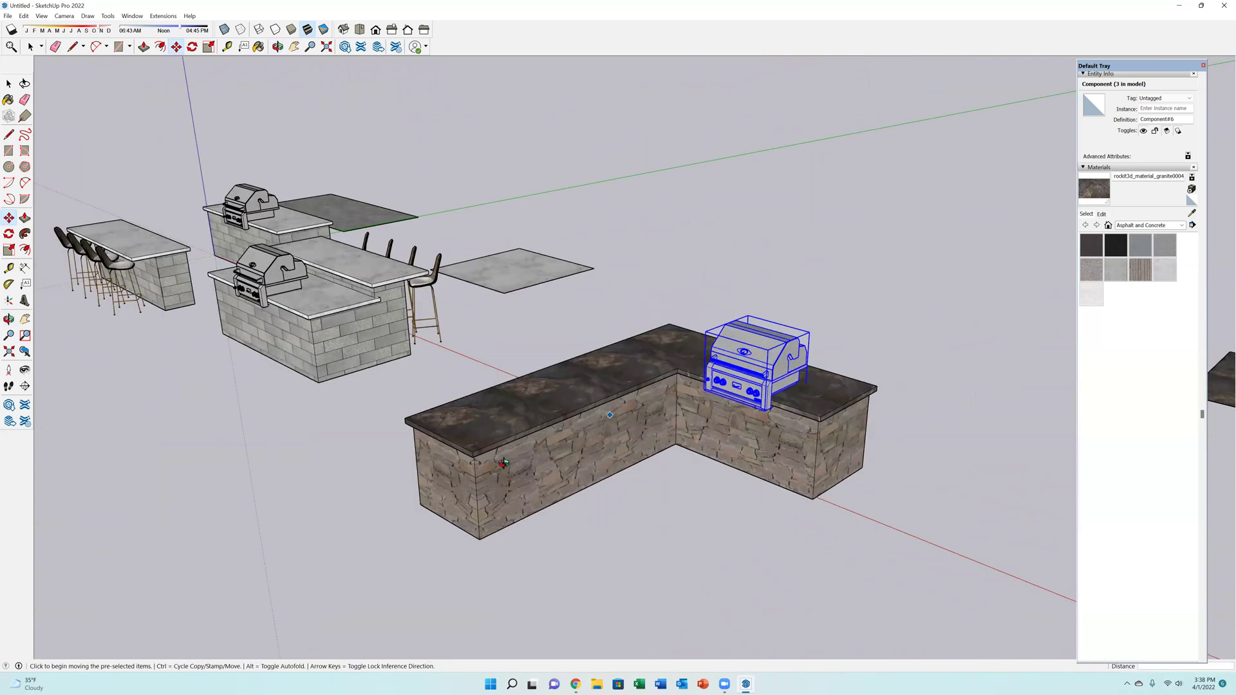
pyautogui.moveTo(745, 463); pyautogui.dragTo(700, 418, button='middle')
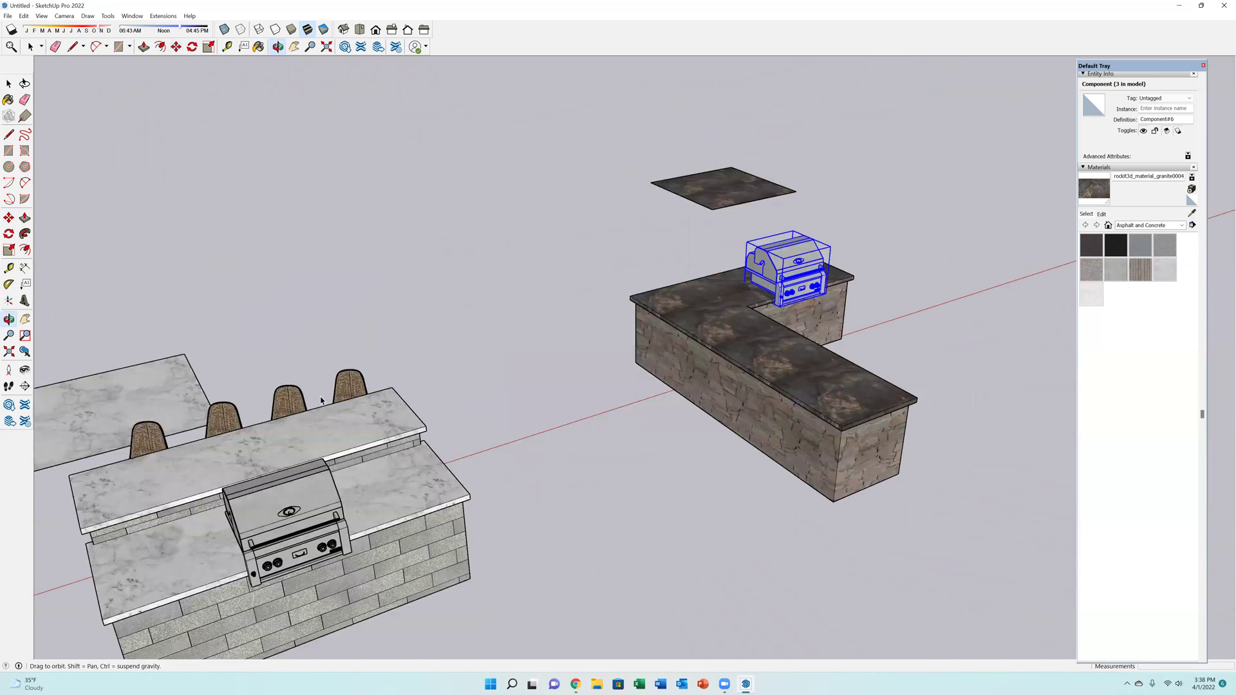
# Import the 'high chair wood with metal' stools from Outdoor Living Furniture > Bar Stools.
pyautogui.scroll(-5, 338, 406)
pyautogui.press('space')
pyautogui.click(8, 16)
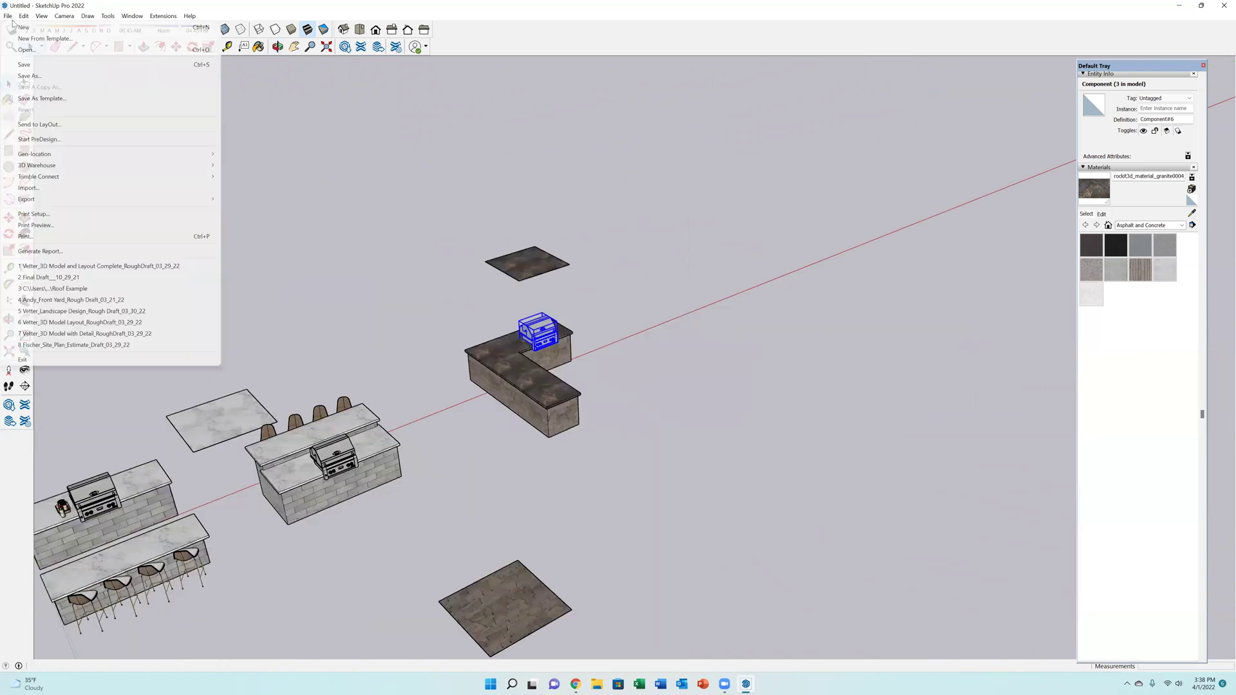
pyautogui.click(74, 189)
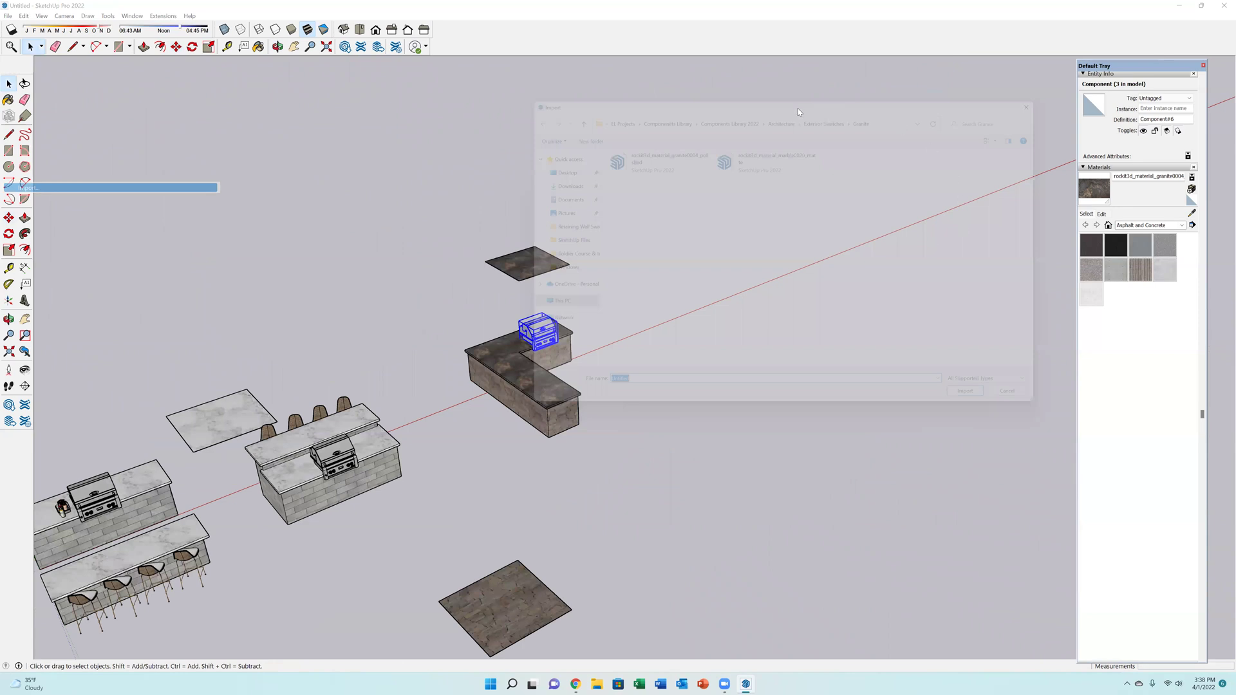
pyautogui.click(730, 107)
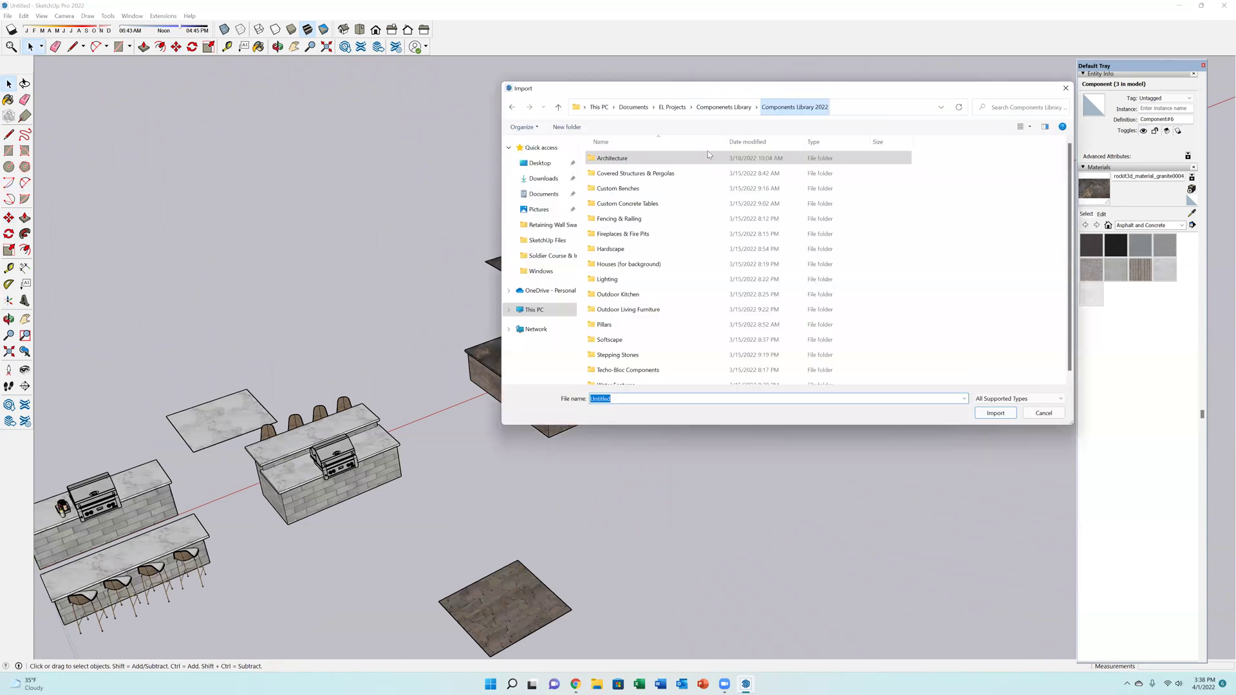
pyautogui.doubleClick(627, 310)
pyautogui.doubleClick(644, 173)
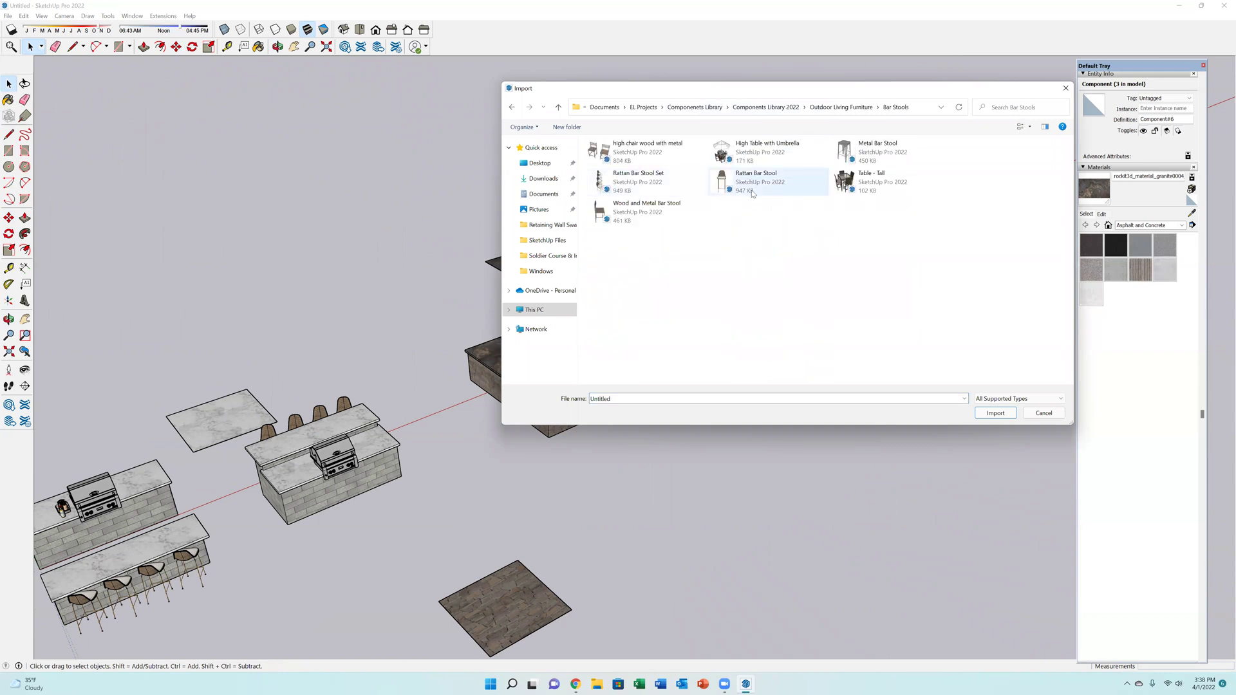
pyautogui.click(644, 151)
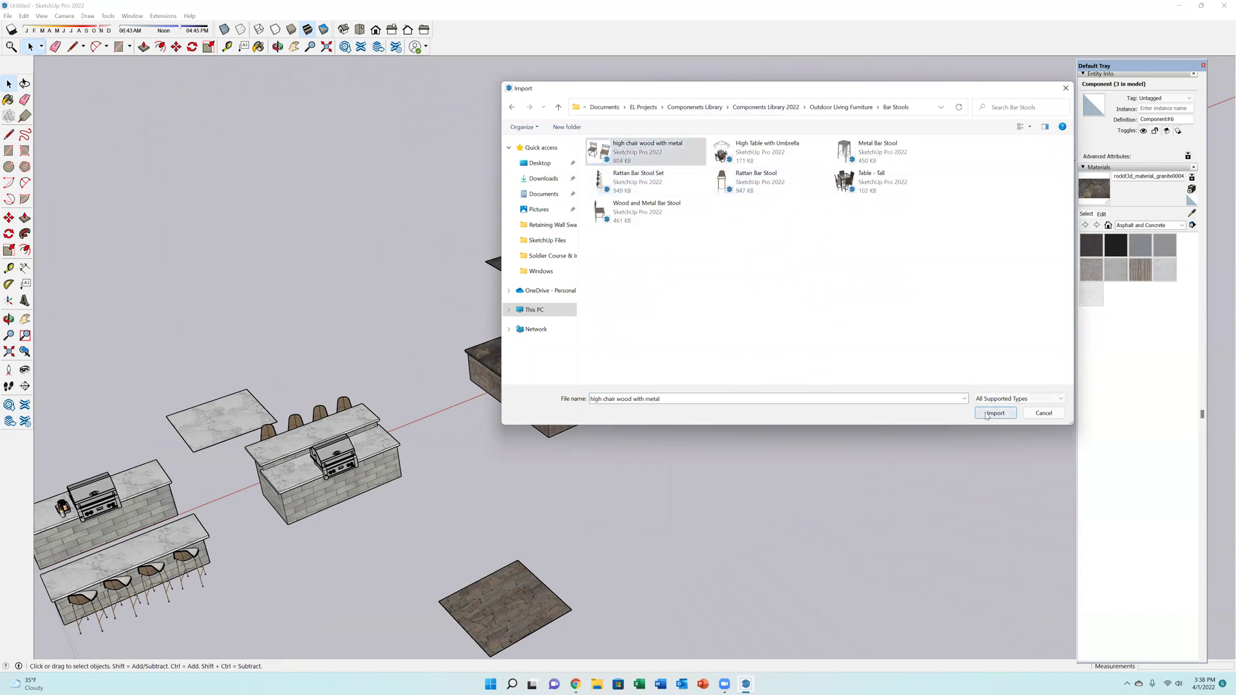
pyautogui.click(995, 413)
# Rotate the stools to face the counter and place them beside its long leg.
pyautogui.scroll(3, 455, 379)
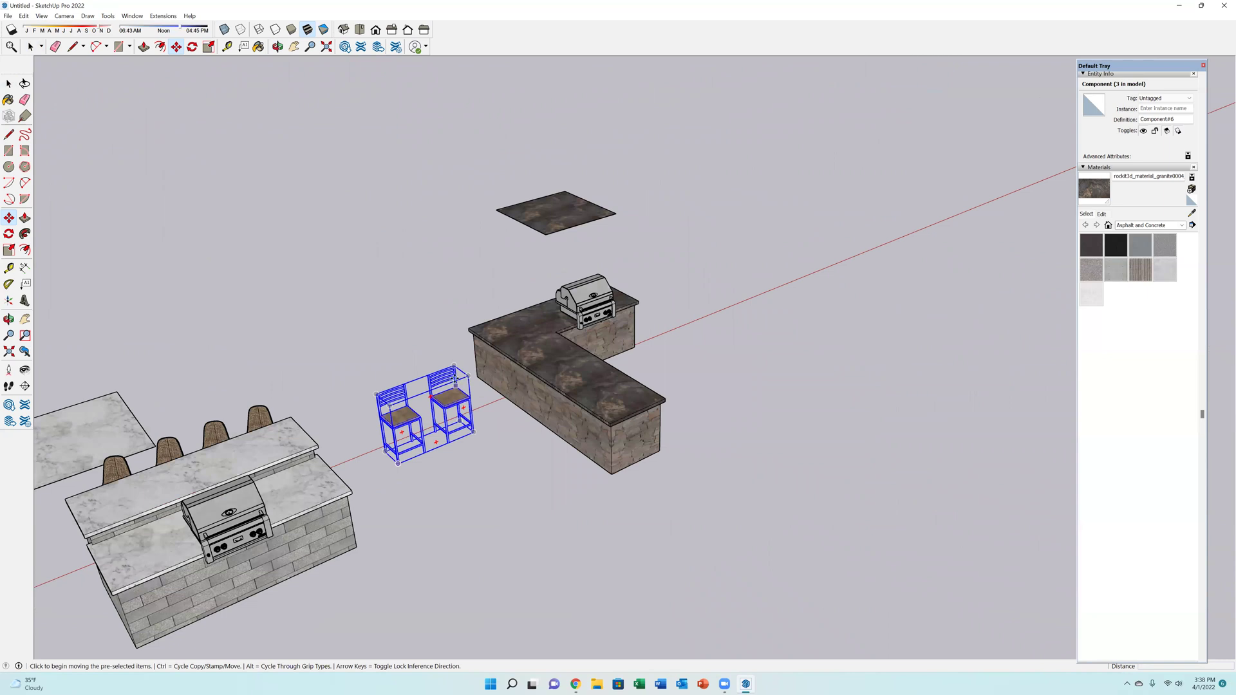
pyautogui.click(389, 375)
pyautogui.scroll(2, 350, 390)
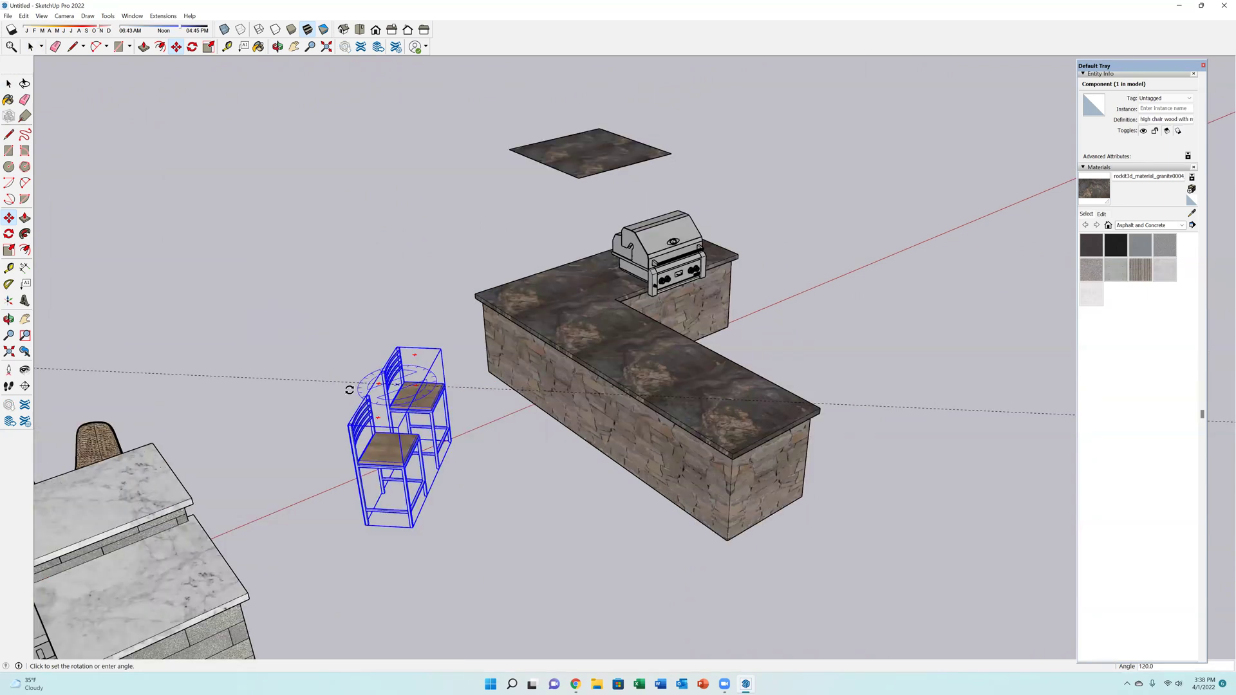
pyautogui.click(349, 529)
pyautogui.moveTo(553, 302); pyautogui.dragTo(433, 343, button='middle')
pyautogui.click(551, 356)
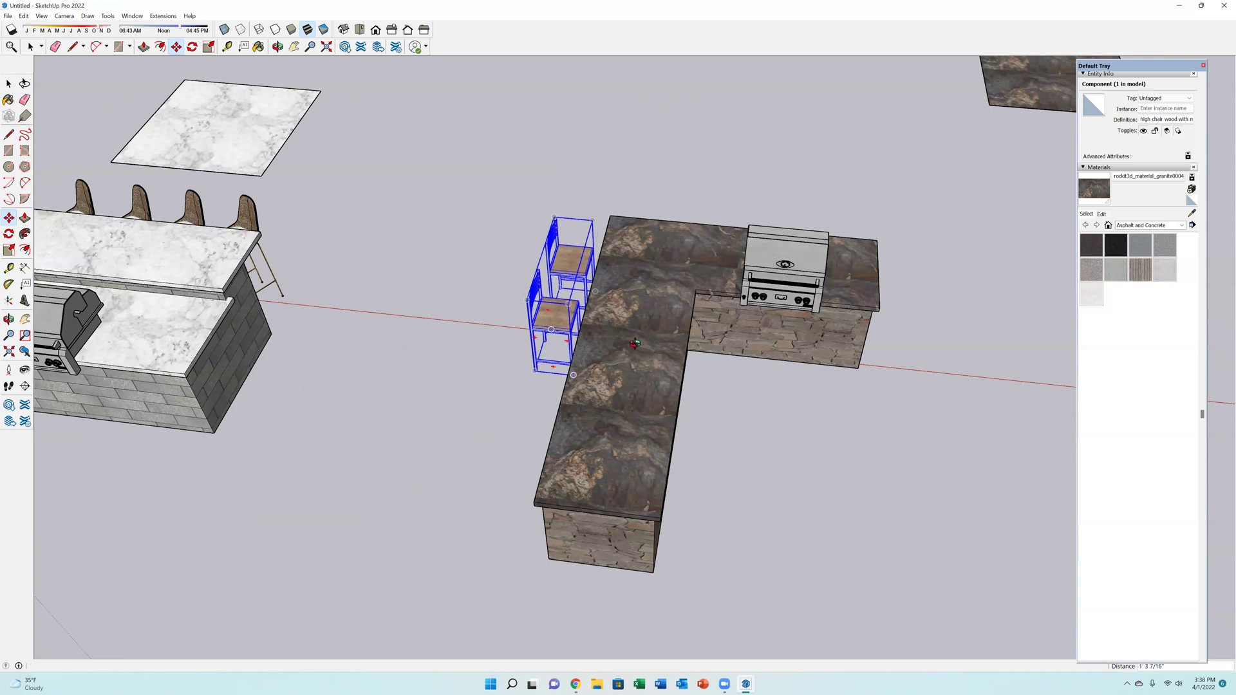
pyautogui.moveTo(554, 331); pyautogui.dragTo(622, 426, button='middle')
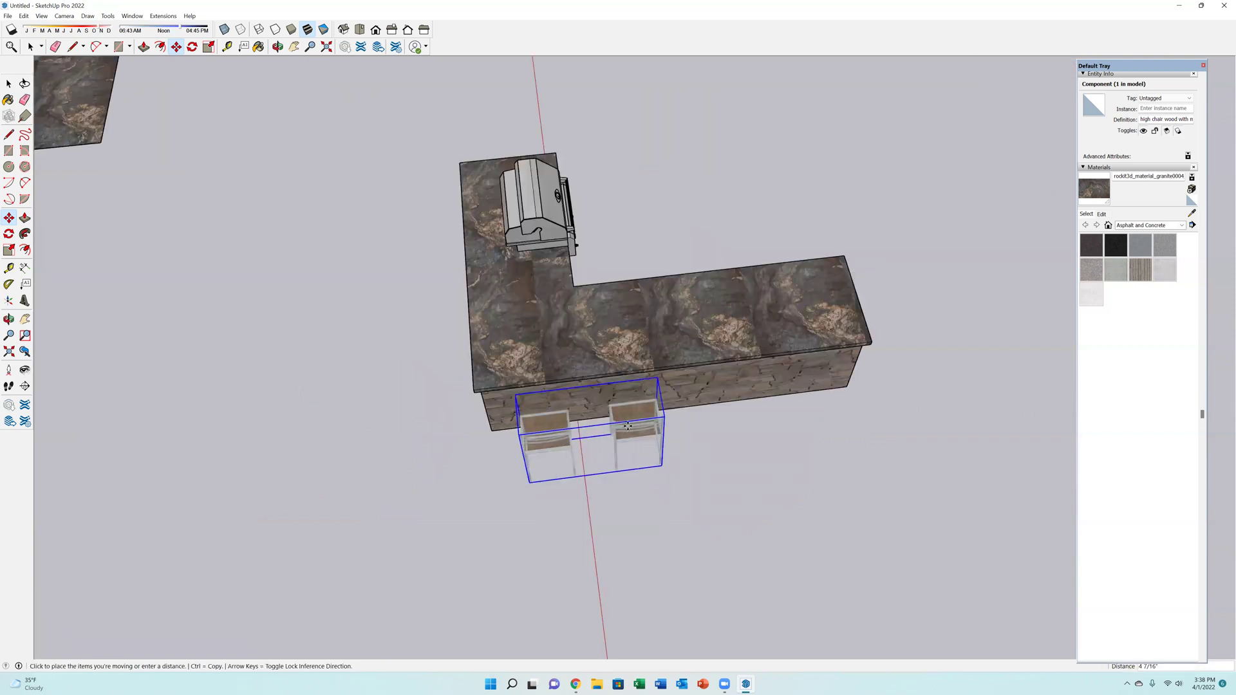
pyautogui.click(629, 427)
# Copy the pair of stools further along the counter, making four in total.
pyautogui.press('ctrl')
pyautogui.click(629, 428)
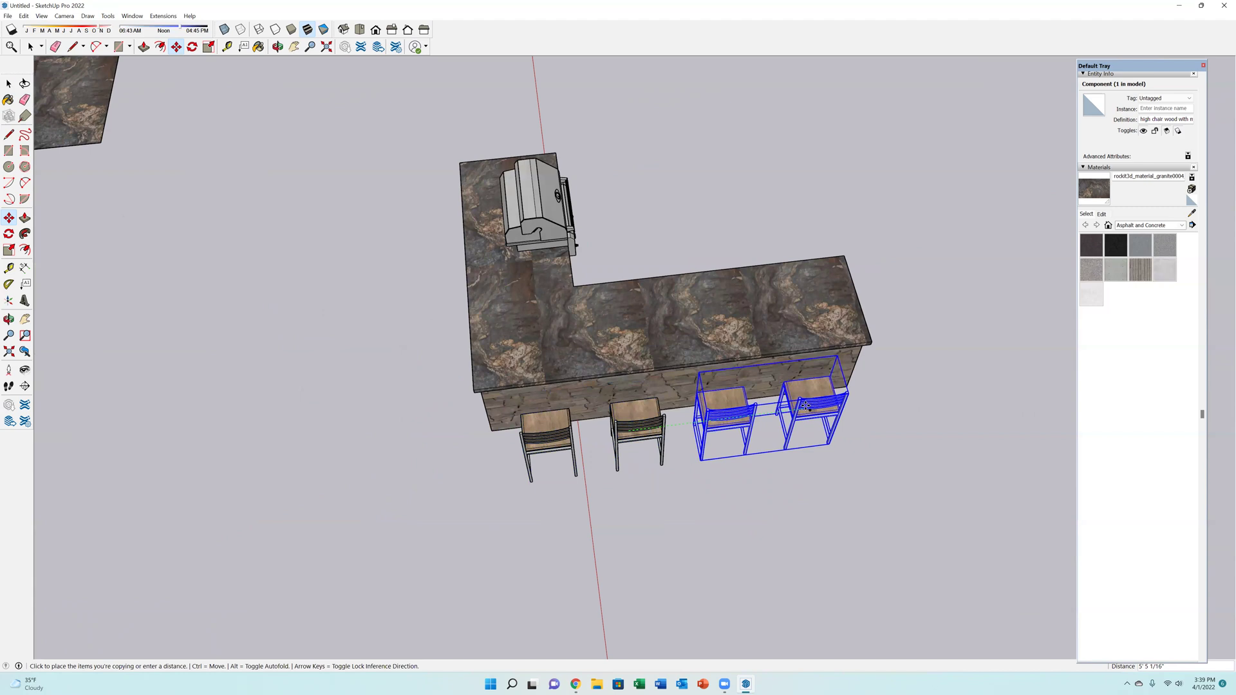
pyautogui.click(811, 412)
pyautogui.moveTo(812, 412); pyautogui.dragTo(644, 407, button='middle')
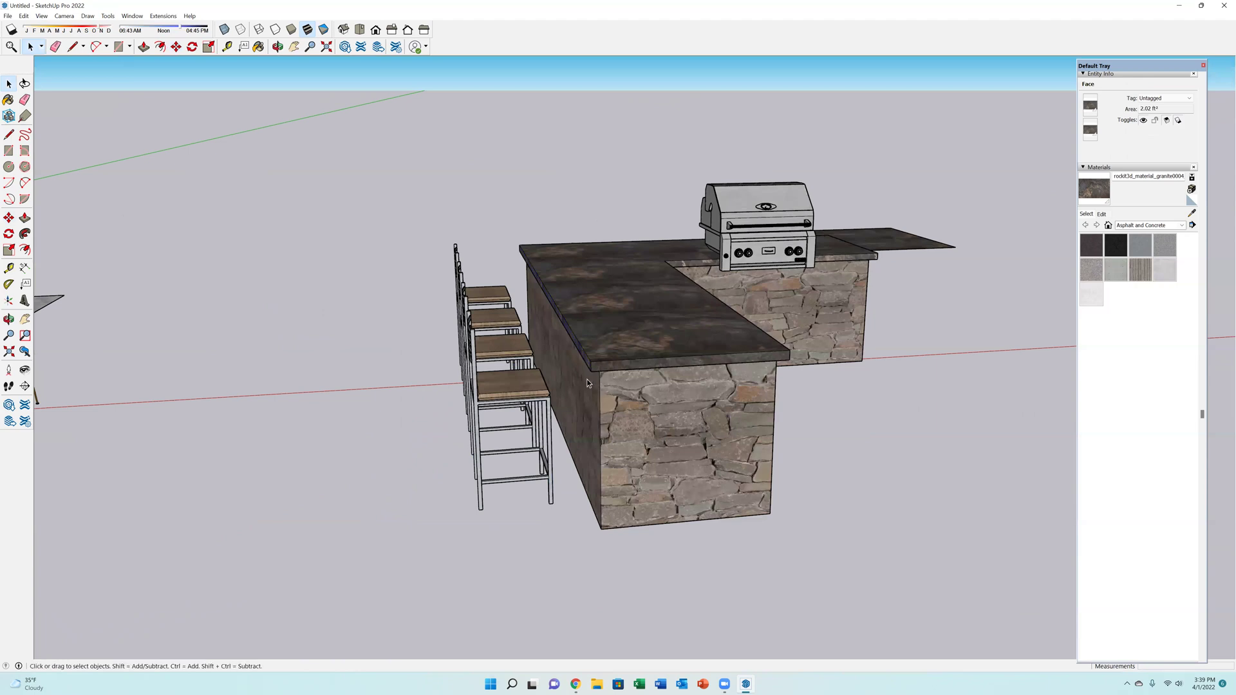
# Push/Pull the granite countertop's side face out over the bar stools as an overhang.
pyautogui.press('p')
pyautogui.click(588, 371)
pyautogui.click(506, 376)
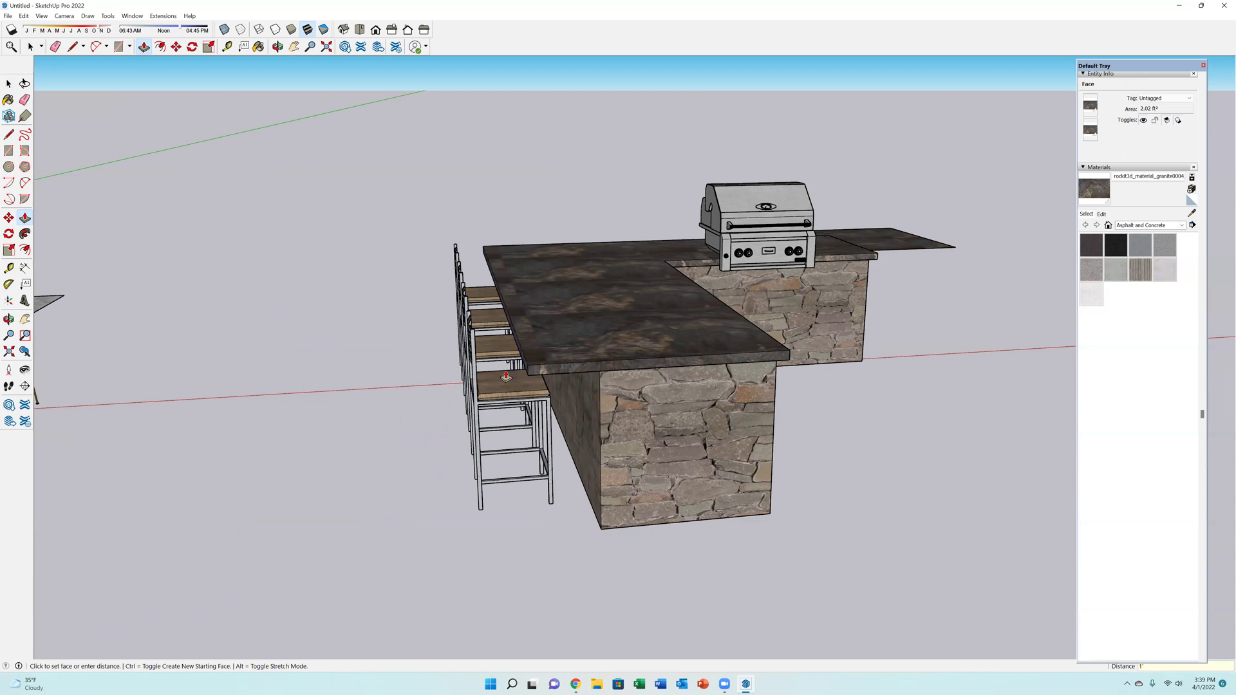
pyautogui.moveTo(714, 359); pyautogui.dragTo(641, 295, button='middle')
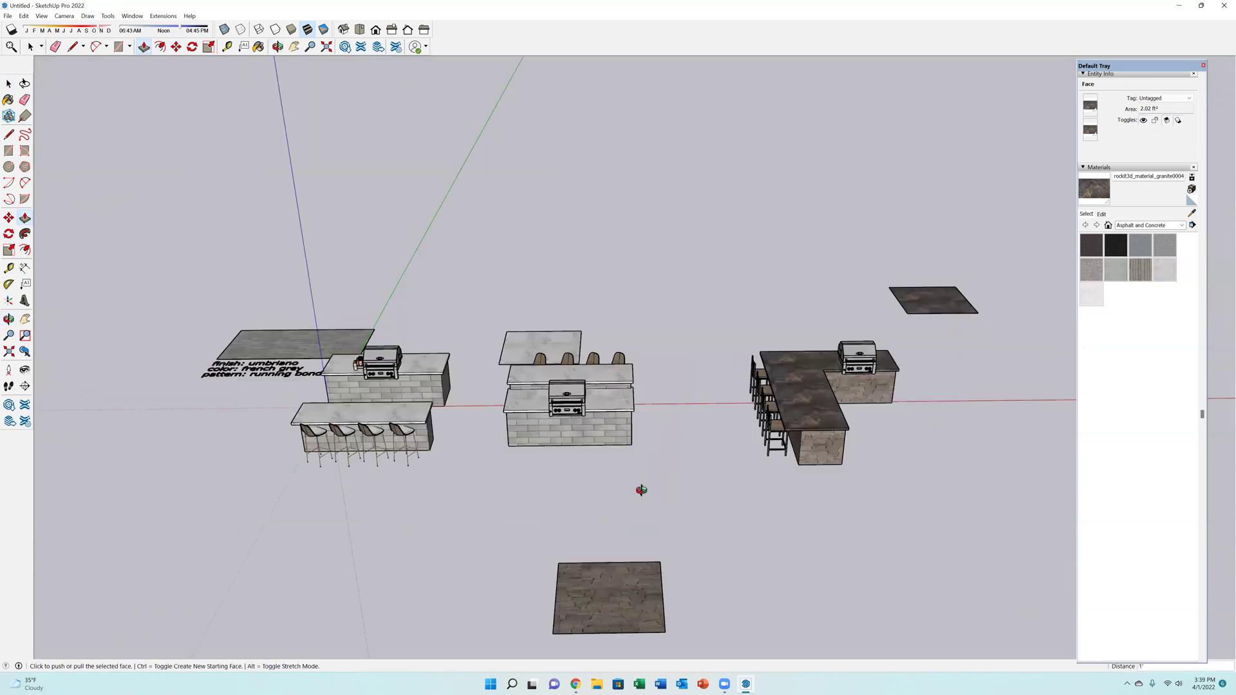
pyautogui.scroll(2, 661, 479)
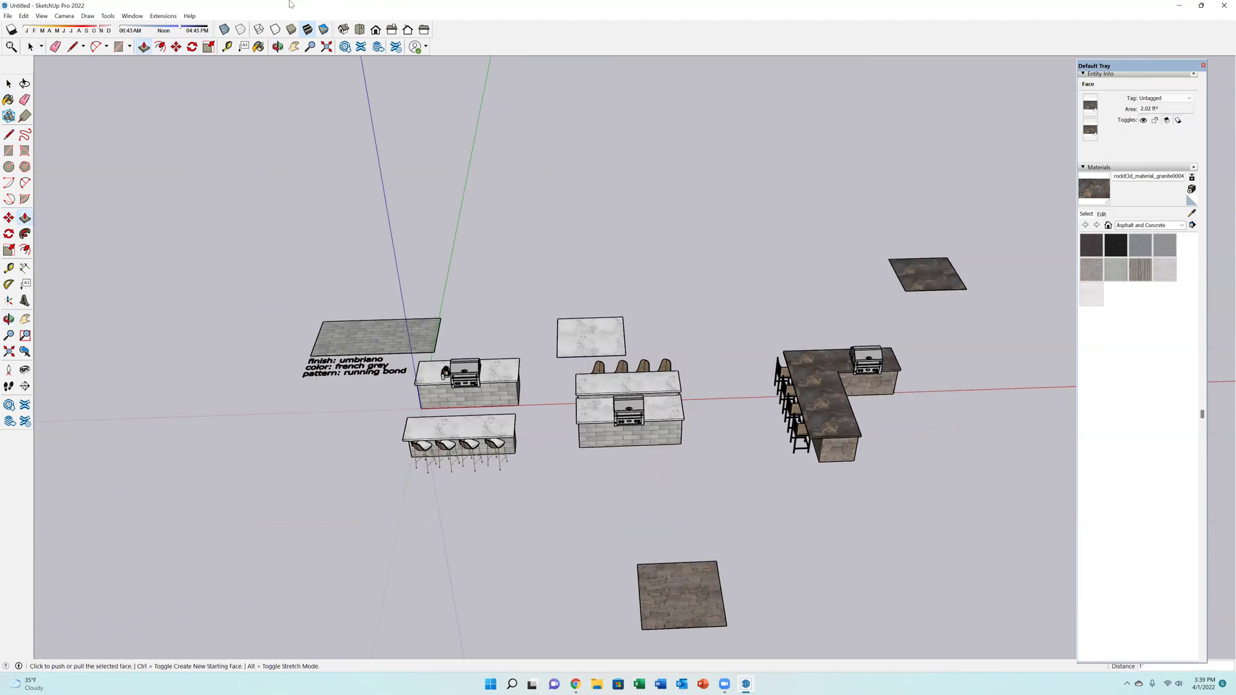
pyautogui.click(8, 16)
pyautogui.click(68, 188)
pyautogui.click(795, 107)
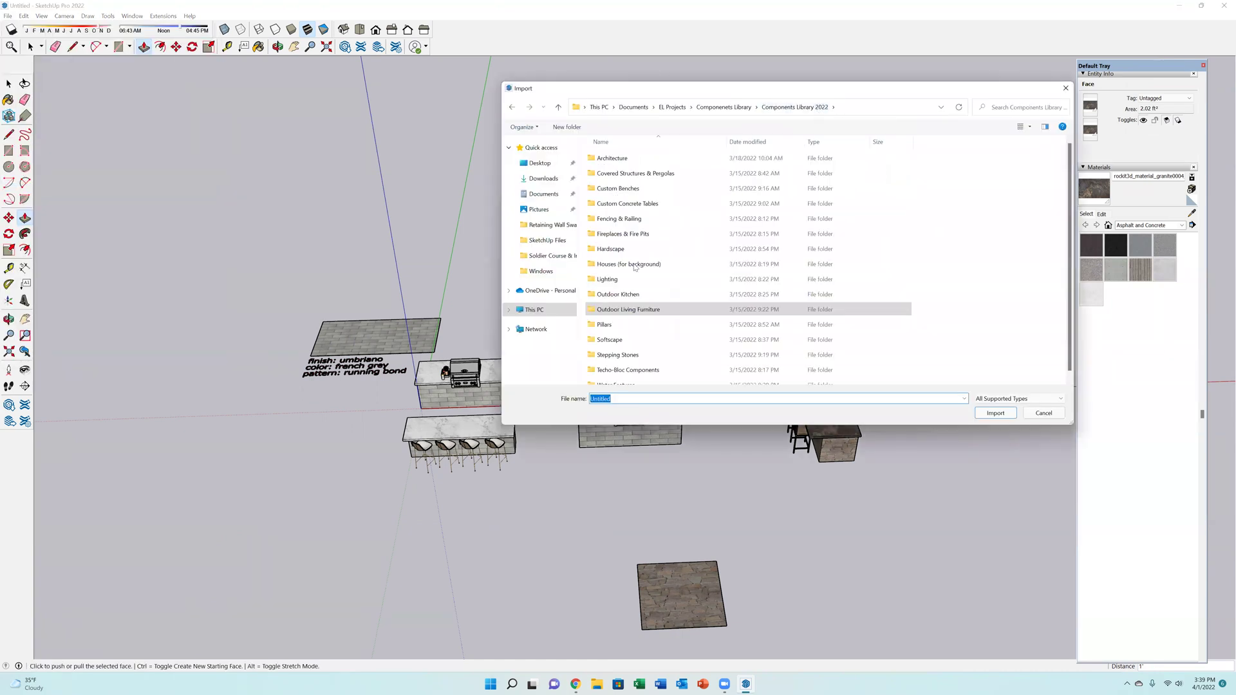
pyautogui.doubleClick(624, 298)
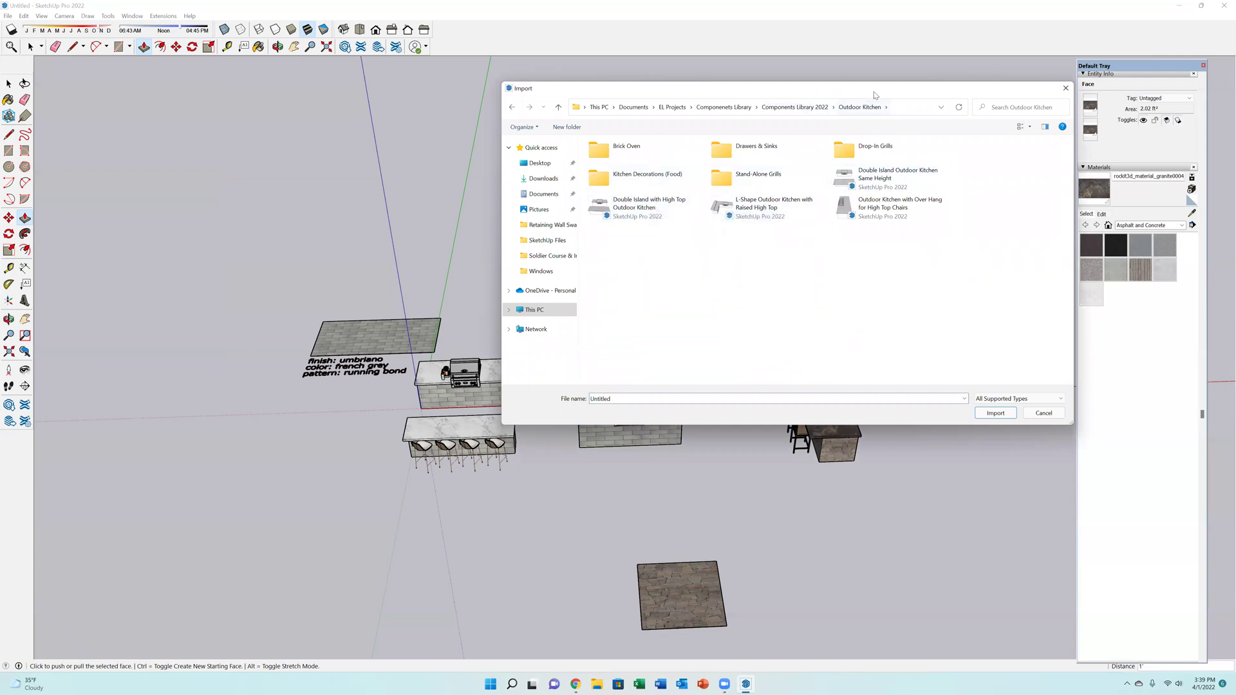
pyautogui.moveTo(915, 94); pyautogui.dragTo(1074, 72)
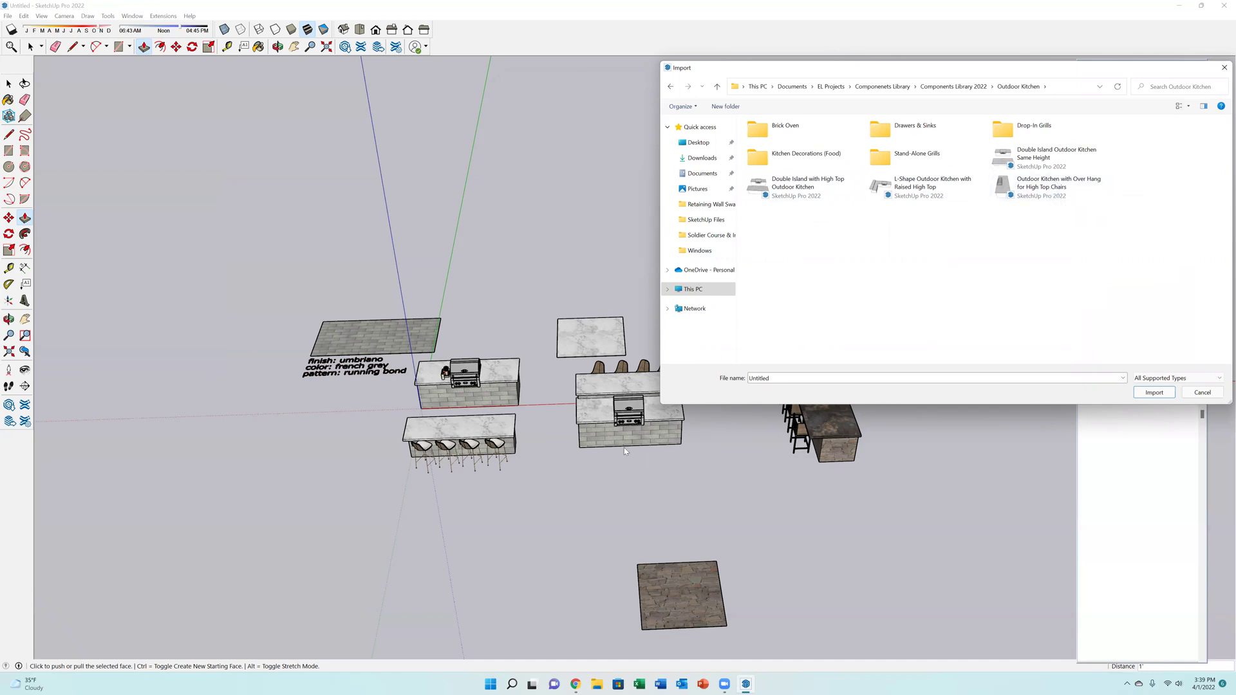
pyautogui.click(1224, 67)
# Draw a flat rectangle on open ground for the new island base.
pyautogui.scroll(-1, 777, 406)
pyautogui.scroll(-1, 777, 407)
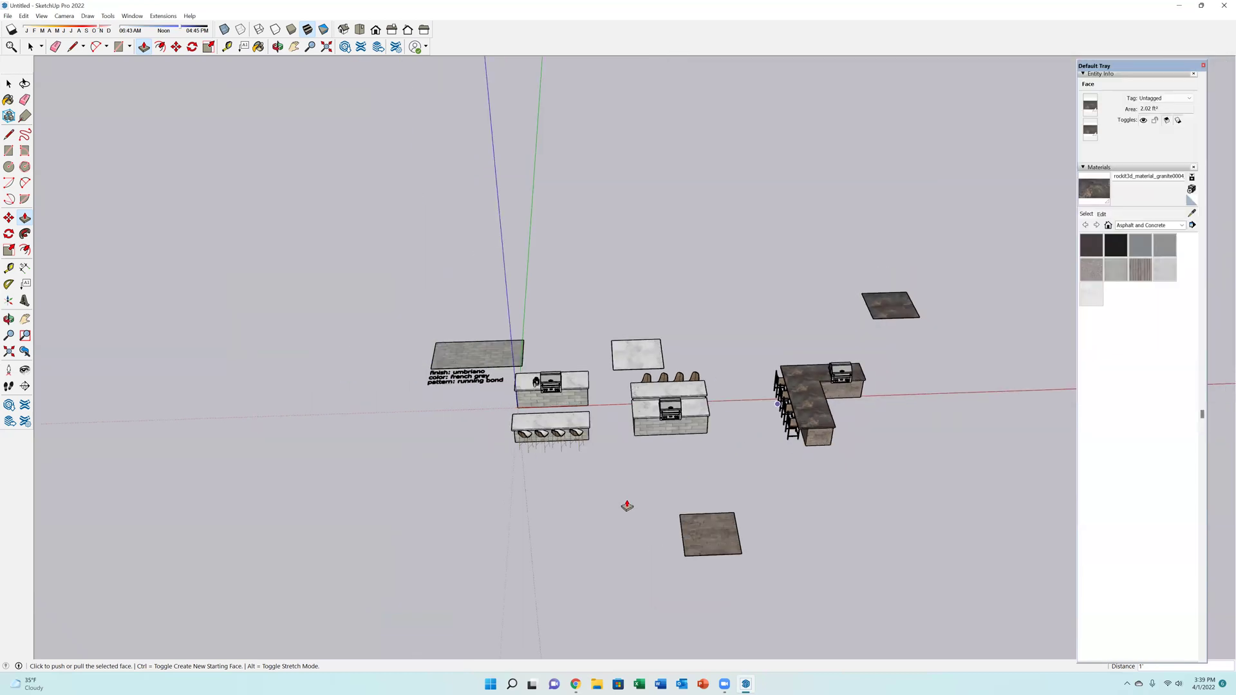
pyautogui.press('l')
pyautogui.click(428, 549)
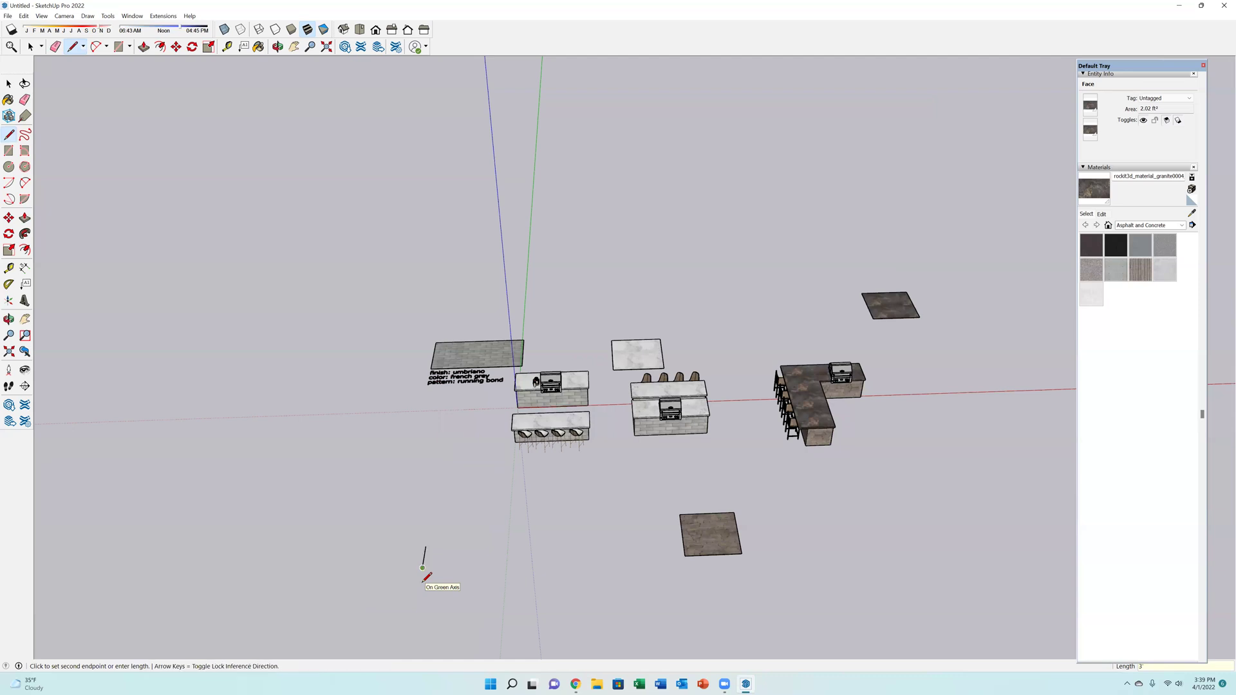
pyautogui.click(422, 568)
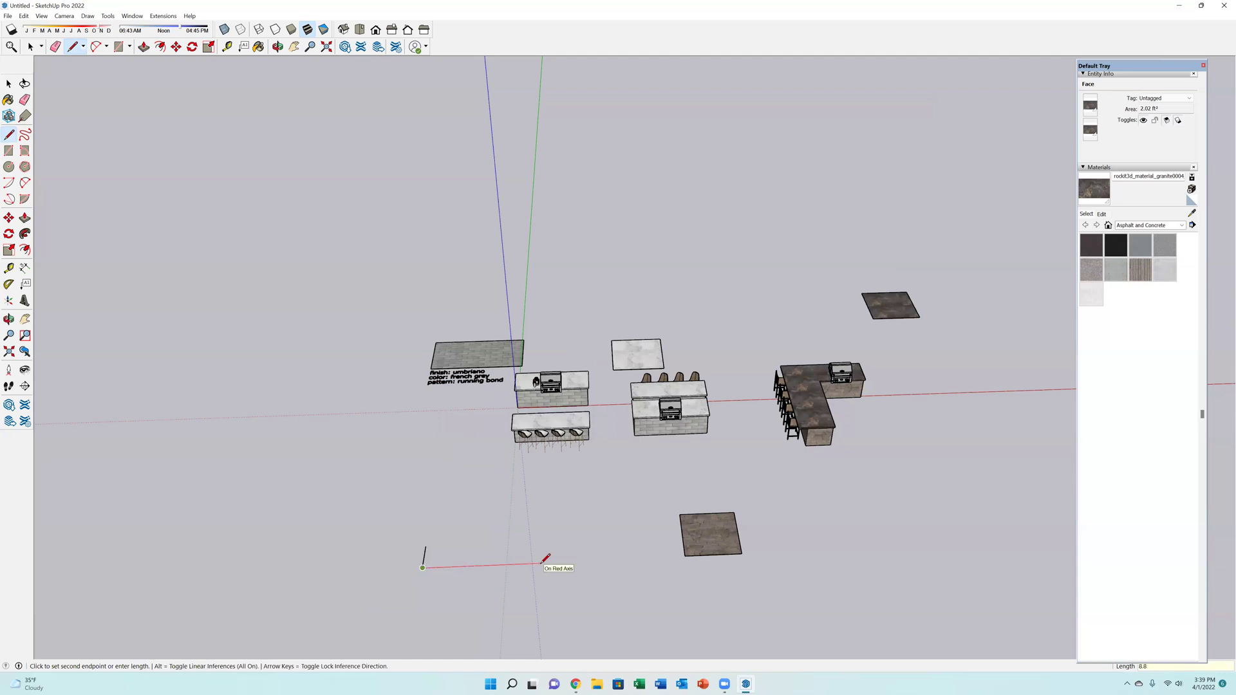
pyautogui.click(507, 565)
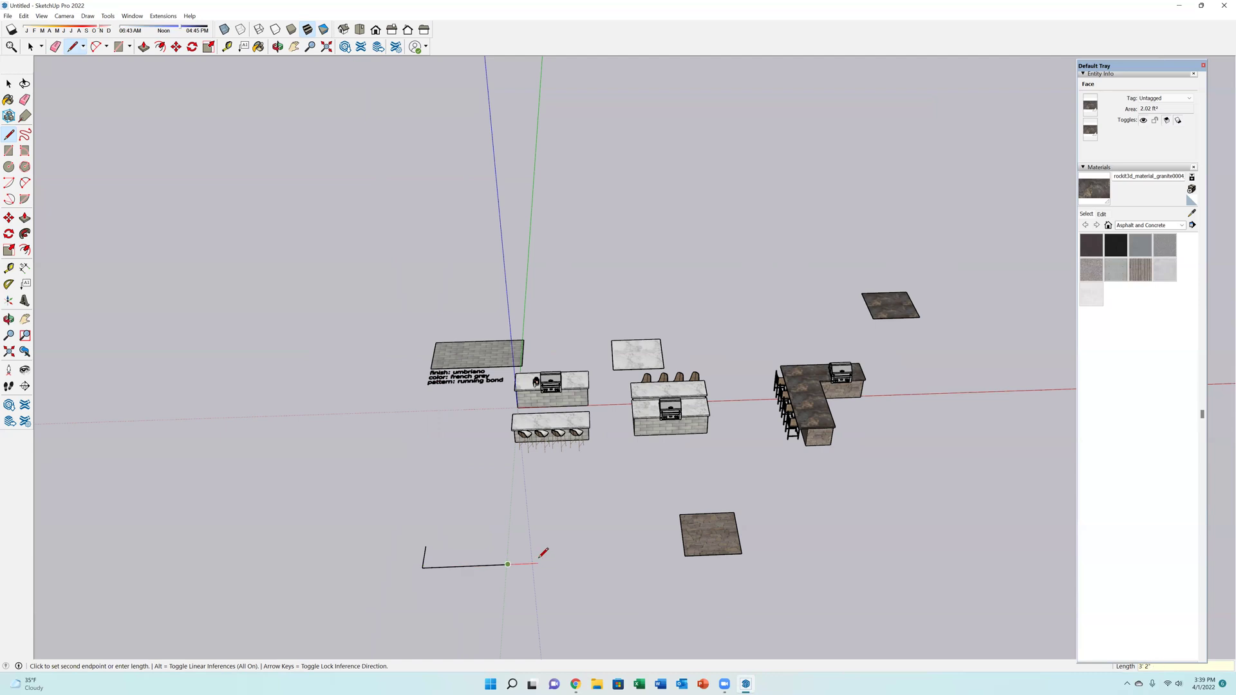
pyautogui.click(509, 543)
pyautogui.click(425, 545)
# Raise the rectangle into a 3' tall white box.
pyautogui.press('p')
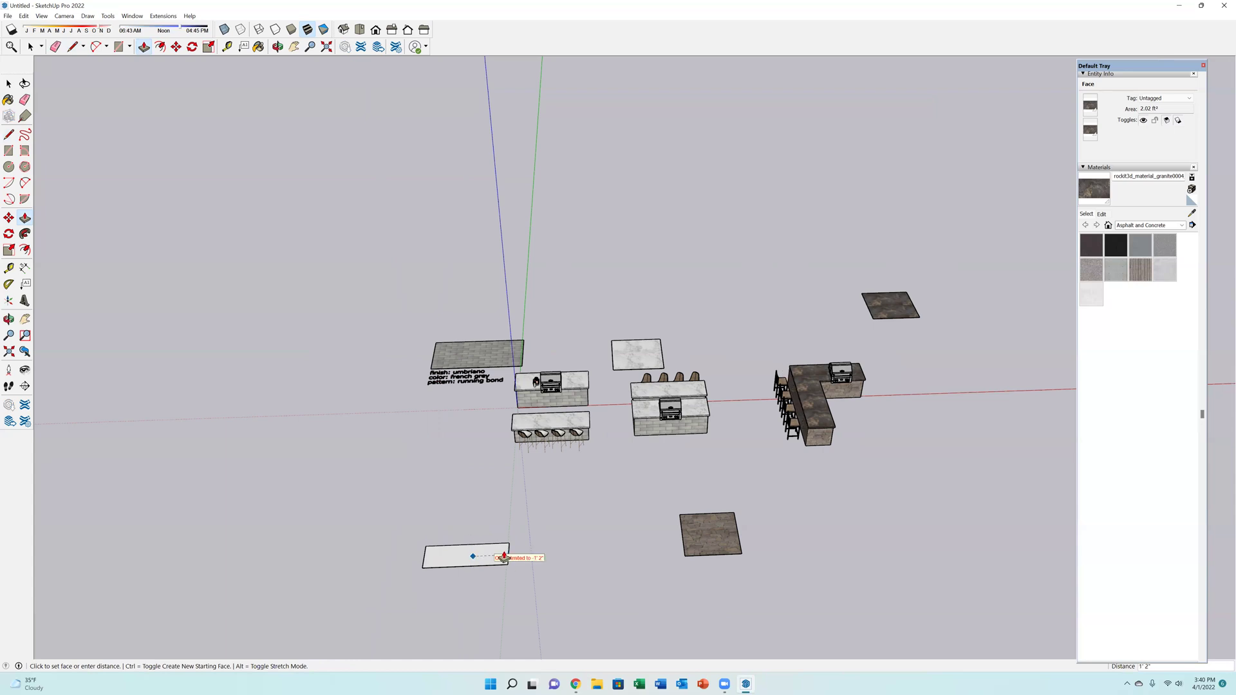
pyautogui.click(484, 552)
pyautogui.moveTo(464, 554); pyautogui.dragTo(448, 442, button='middle')
pyautogui.scroll(2, 448, 442)
pyautogui.click(505, 459)
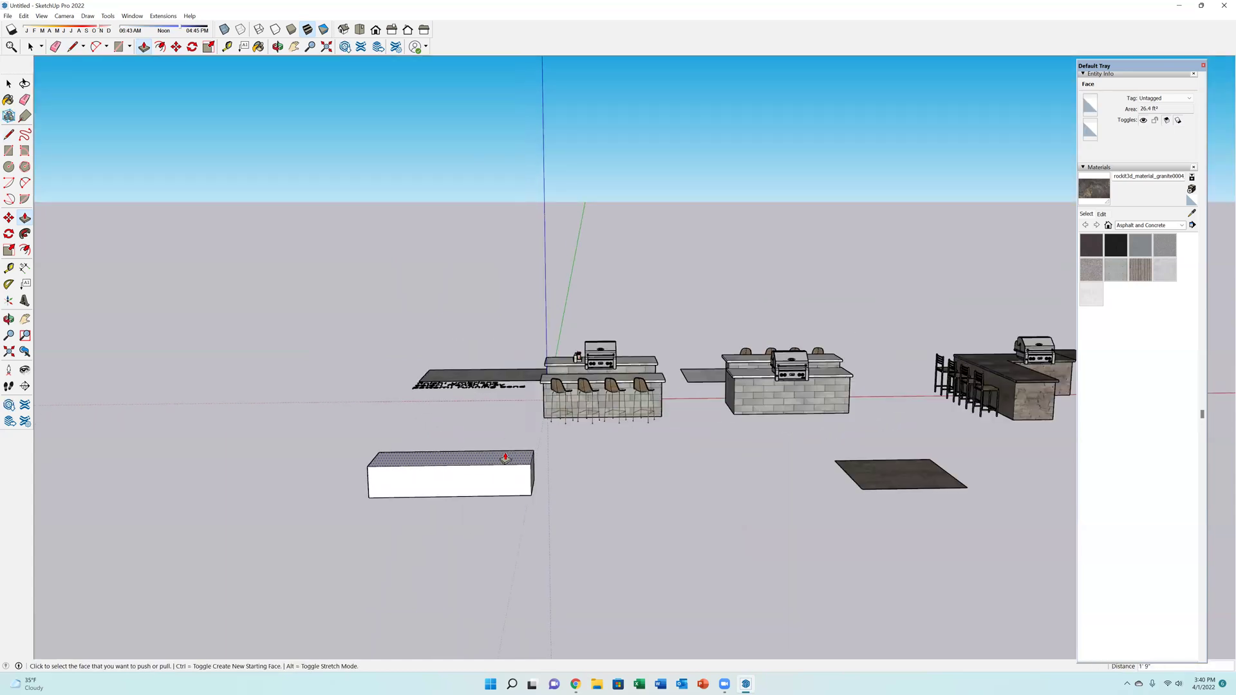
pyautogui.press('Return')
pyautogui.moveTo(571, 438); pyautogui.dragTo(173, 478, button='middle')
pyautogui.scroll(4, 441, 425)
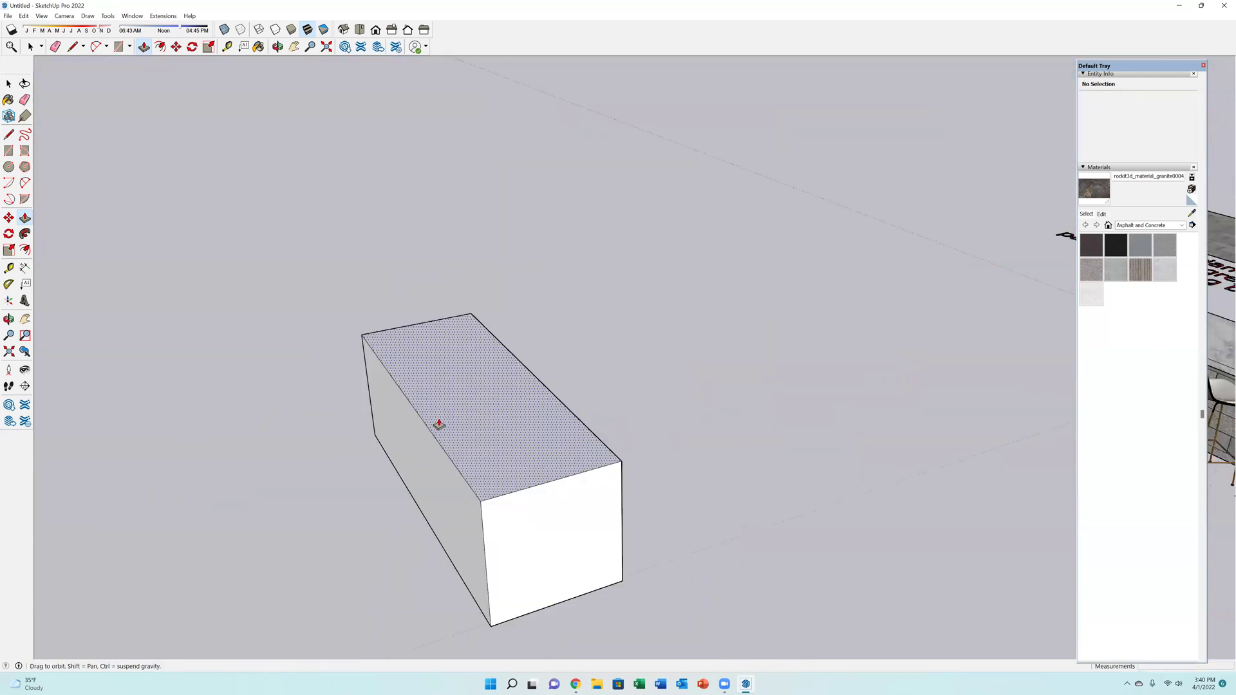
pyautogui.press('space')
# Paste a grill and seat it on top of the white box.
pyautogui.hotkey('ctrl', 'v')
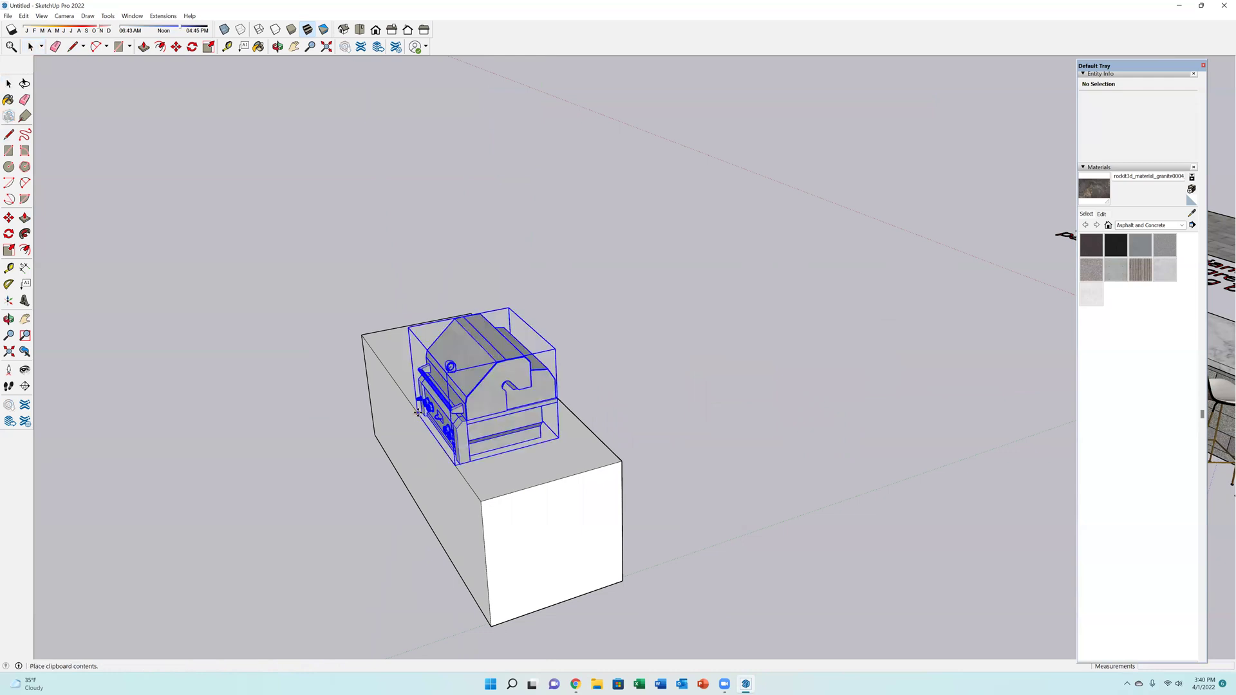
pyautogui.click(476, 385)
pyautogui.click(441, 402)
pyautogui.moveTo(441, 405); pyautogui.dragTo(409, 477, button='middle')
# Offset the box's top face outline 2" outward as an overhang border.
pyautogui.press('space')
pyautogui.click(464, 455)
pyautogui.press('f')
pyautogui.click(464, 456)
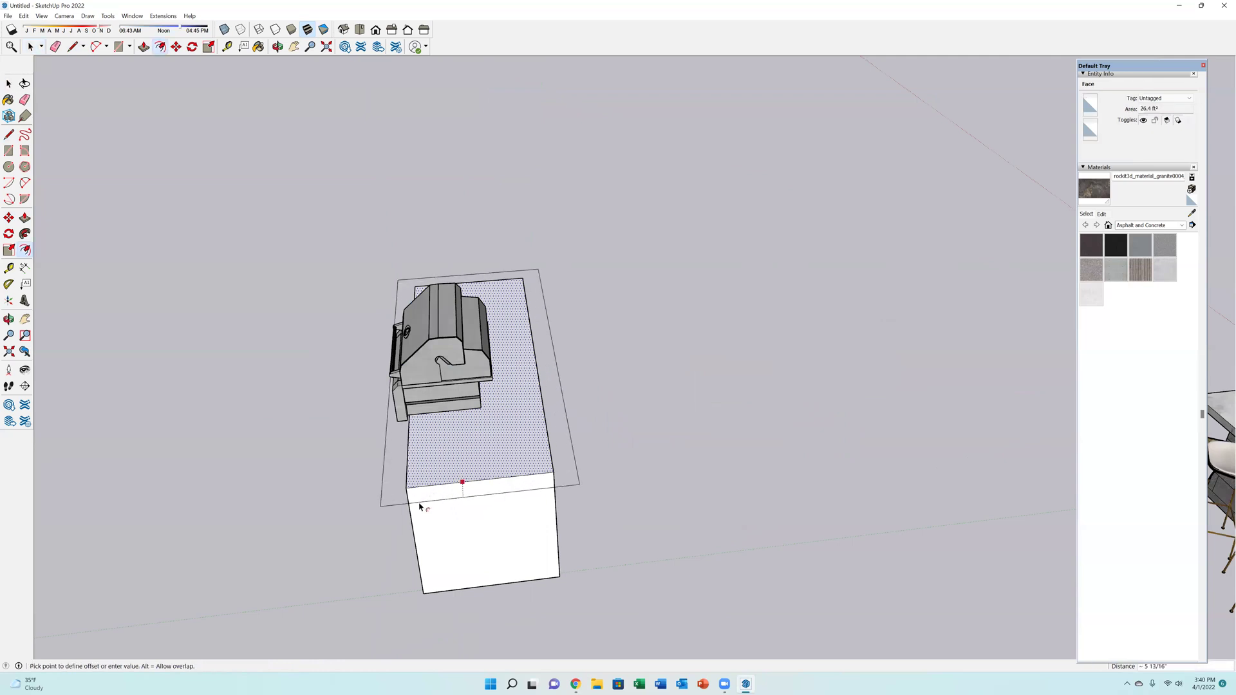
pyautogui.click(420, 508)
pyautogui.write('2')
pyautogui.press('Return')
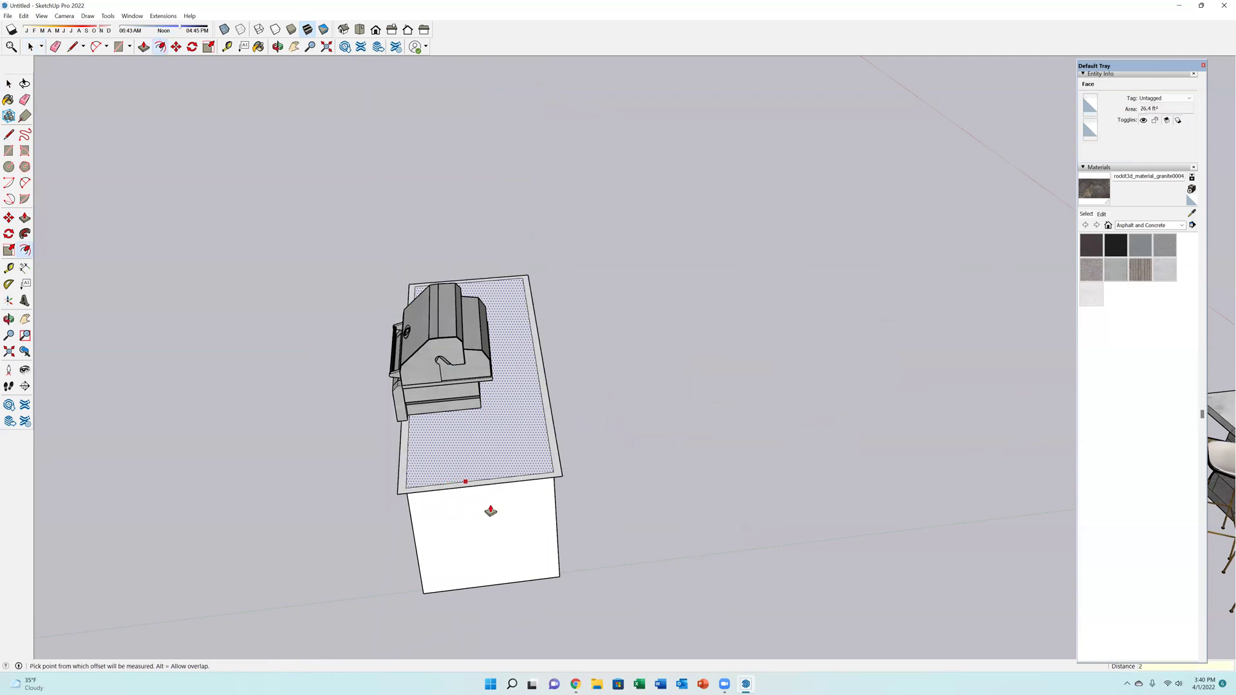
# Raise the border 2" to form a countertop slab.
pyautogui.press('p')
pyautogui.click(561, 472)
pyautogui.click(563, 491)
pyautogui.press('Return')
pyautogui.moveTo(563, 491); pyautogui.dragTo(441, 438, button='middle')
# Extend the slab's right side outward into a larger overhang.
pyautogui.click(519, 413)
pyautogui.click(608, 422)
pyautogui.moveTo(608, 421)
pyautogui.mouseDown(button='middle')
pyautogui.moveTo(511, 450)
pyautogui.moveTo(579, 461)
pyautogui.mouseUp(button='middle')
# Erase the leftover edges on the slab top, then view the grill from the front.
pyautogui.press('e')
pyautogui.moveTo(545, 448); pyautogui.dragTo(536, 390)
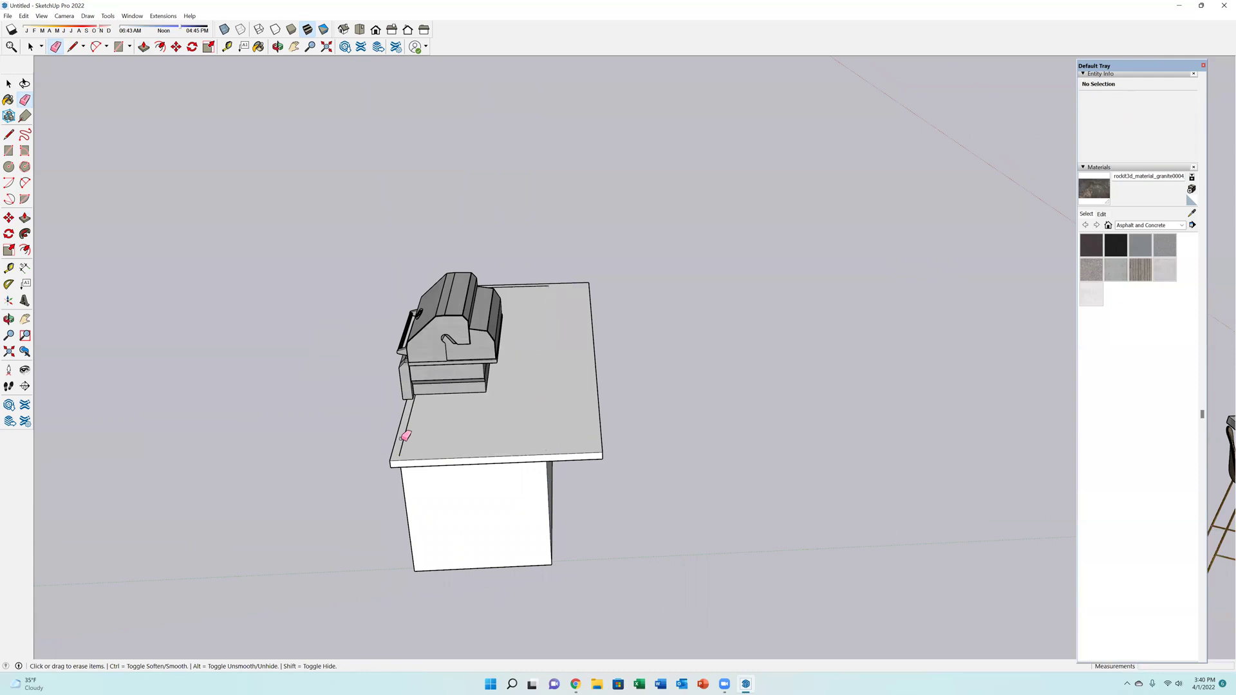
pyautogui.moveTo(695, 361)
pyautogui.mouseDown(button='middle')
pyautogui.moveTo(433, 410)
pyautogui.moveTo(406, 389)
pyautogui.mouseUp(button='middle')
pyautogui.moveTo(581, 456)
pyautogui.mouseDown(button='middle')
pyautogui.moveTo(725, 466)
pyautogui.moveTo(463, 433)
pyautogui.mouseUp(button='middle')
pyautogui.moveTo(650, 392); pyautogui.dragTo(399, 432, button='middle')
pyautogui.scroll(-2, 646, 400)
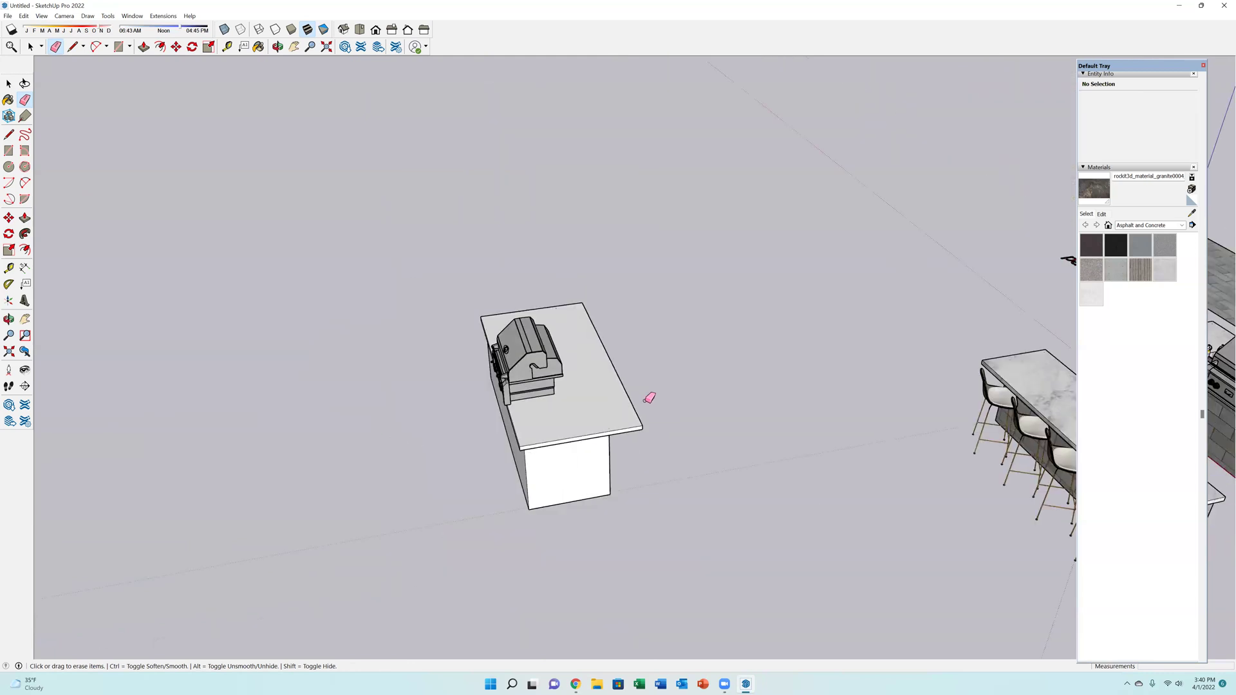
pyautogui.scroll(-2, 645, 401)
pyautogui.moveTo(554, 460); pyautogui.dragTo(947, 458, button='middle')
pyautogui.scroll(-2, 712, 410)
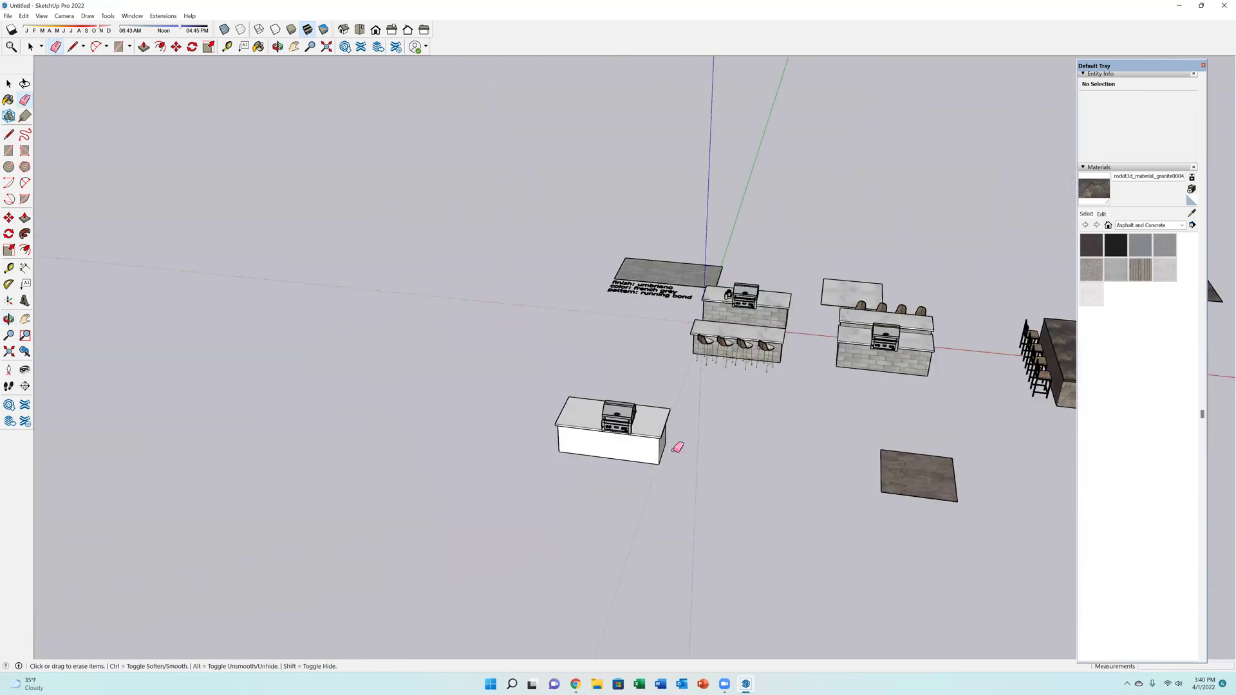
pyautogui.moveTo(667, 448); pyautogui.dragTo(736, 366, button='middle')
pyautogui.keyDown('shift'); pyautogui.moveTo(546, 394); pyautogui.dragTo(350, 433, button='middle'); pyautogui.keyUp('shift')
pyautogui.moveTo(472, 438); pyautogui.dragTo(247, 400, button='middle')
pyautogui.keyDown('shift'); pyautogui.moveTo(602, 323); pyautogui.dragTo(406, 259, button='middle'); pyautogui.keyUp('shift')
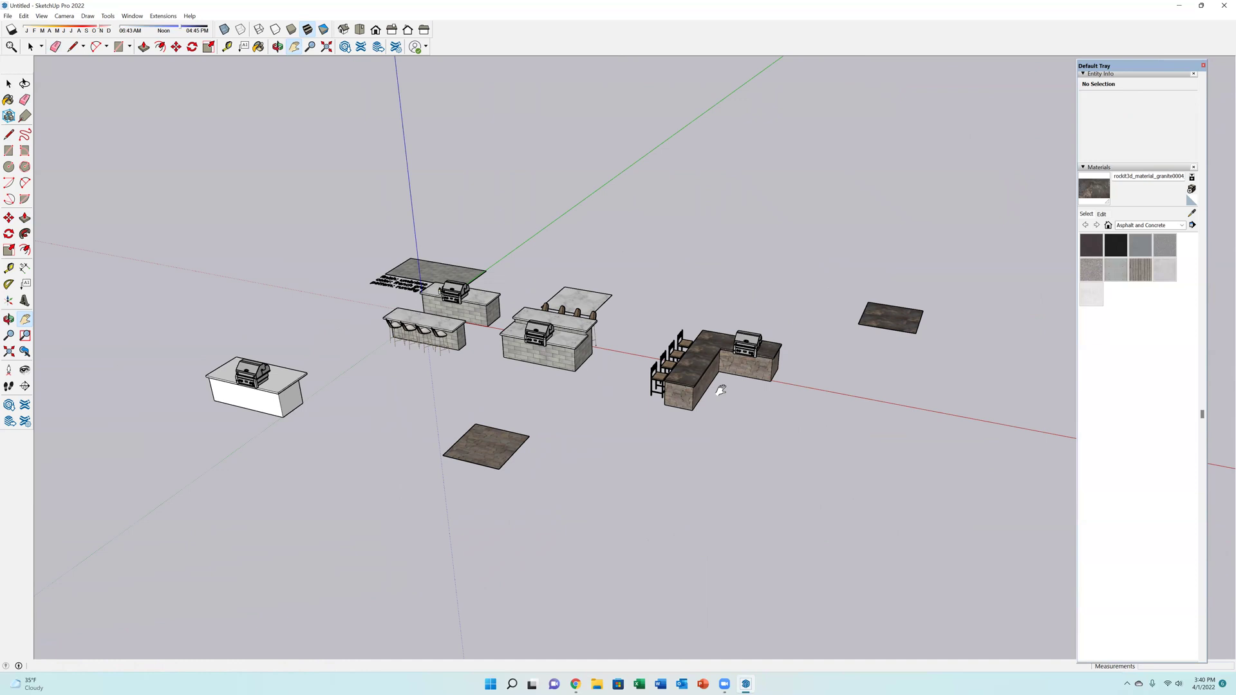
pyautogui.scroll(2, 636, 278)
pyautogui.scroll(2, 464, 400)
pyautogui.moveTo(466, 401); pyautogui.dragTo(722, 364, button='middle')
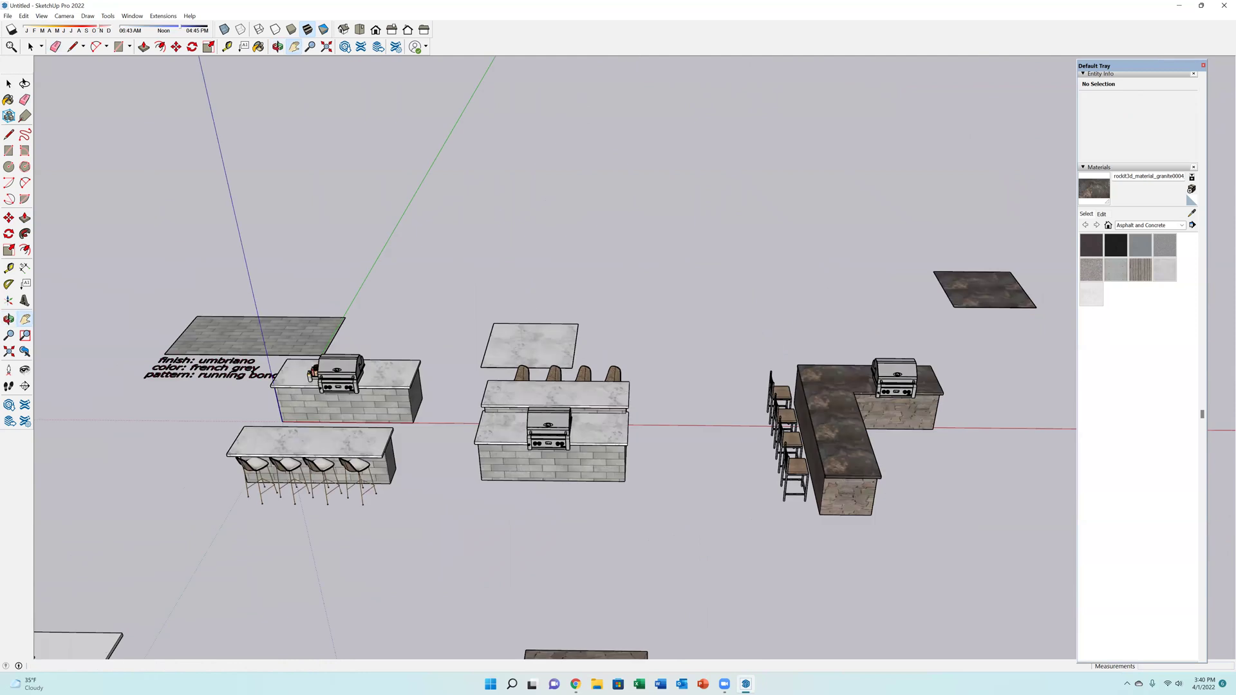